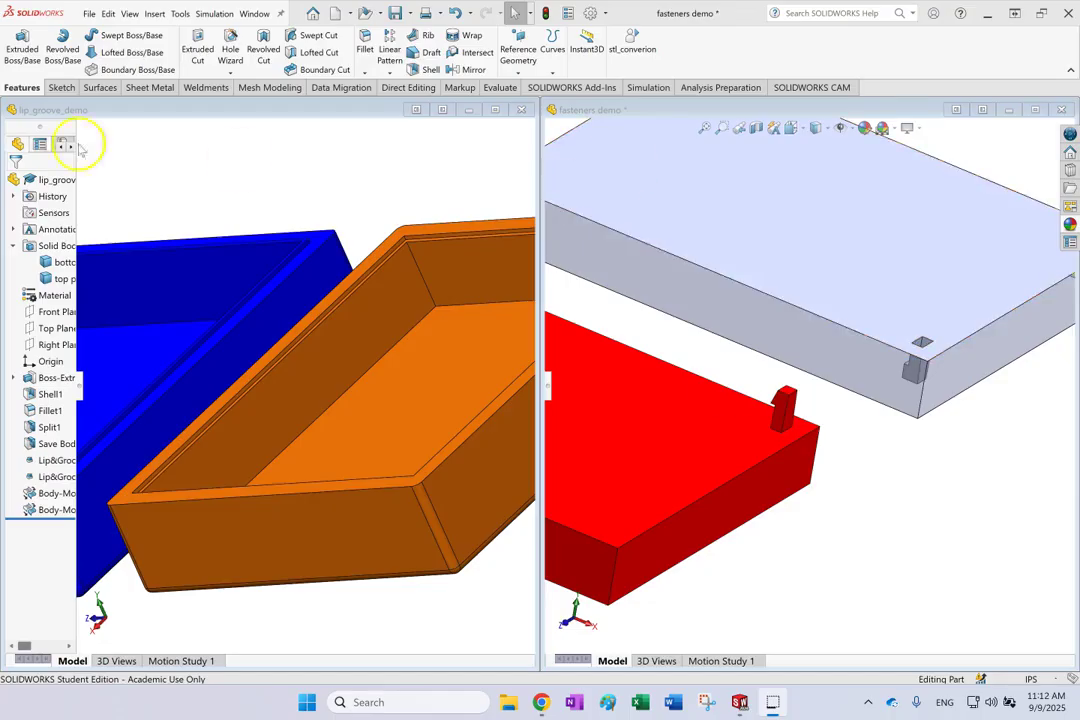
click(154, 14)
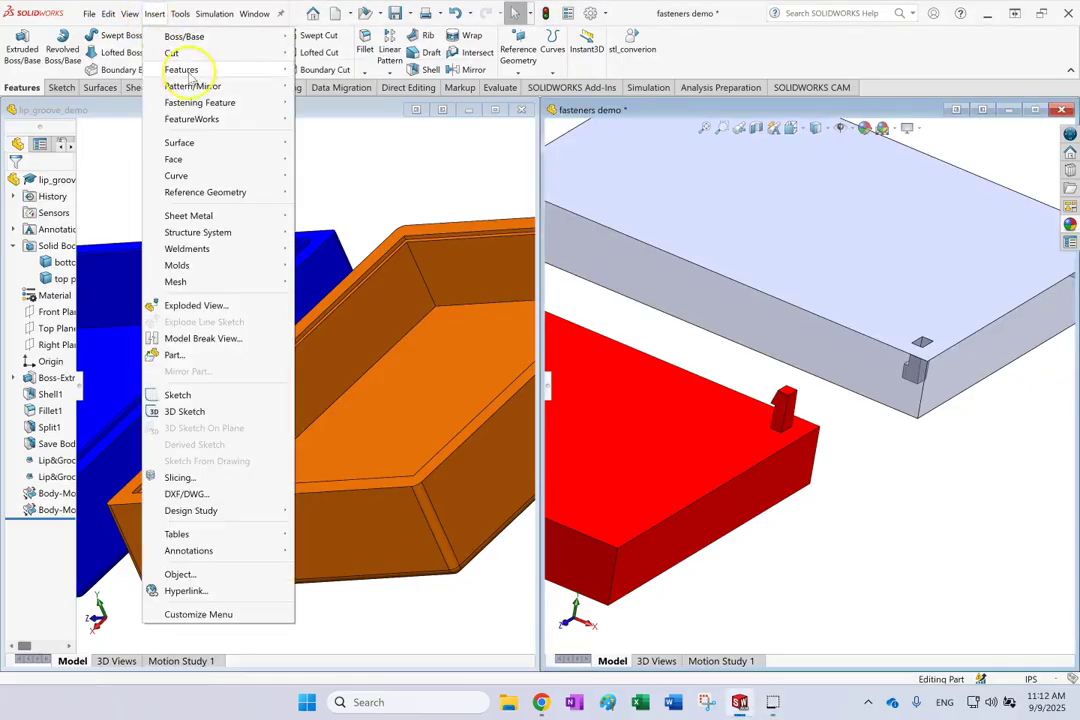
mouse_move(189, 74)
mouse_move(200, 107)
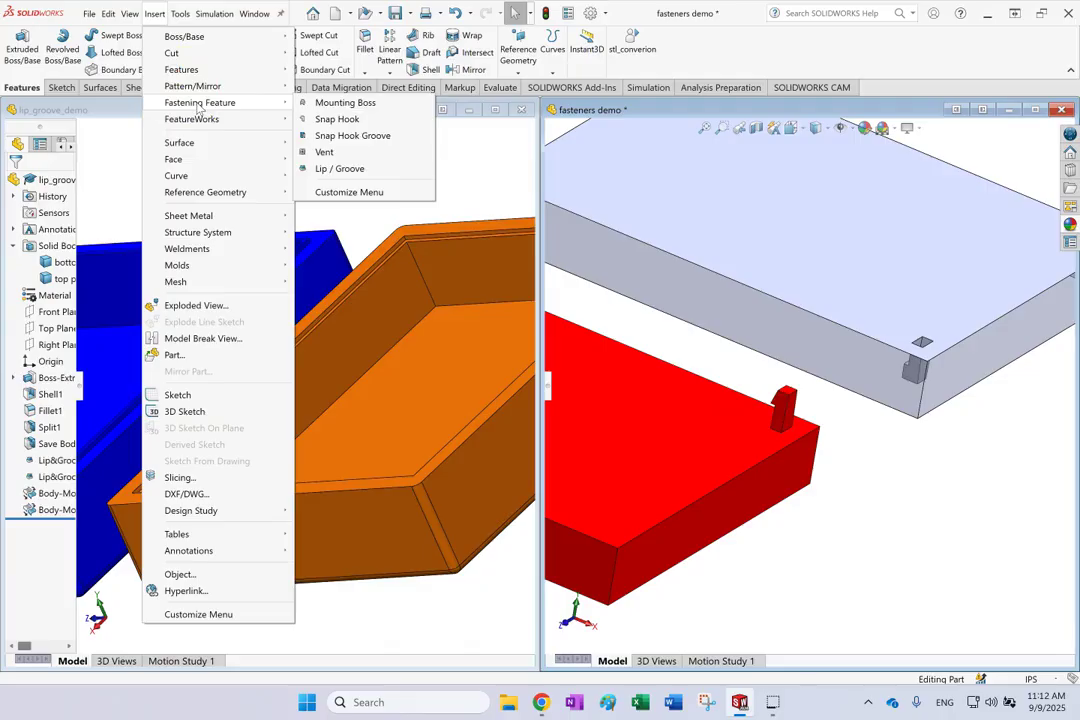
click(340, 110)
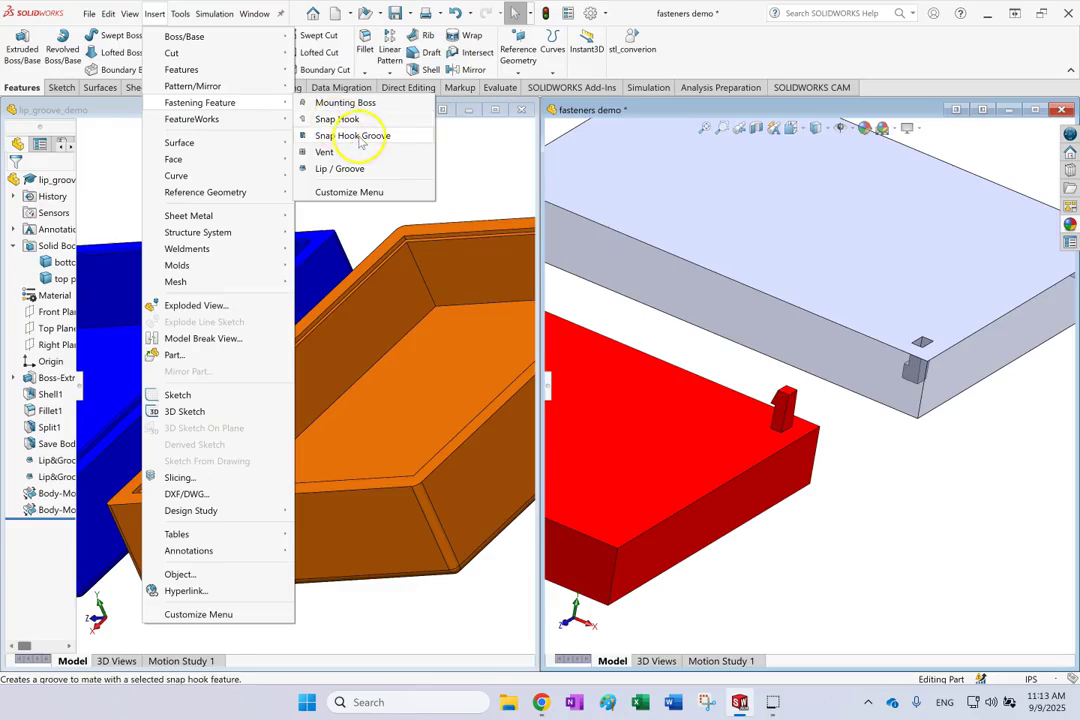
click(868, 502)
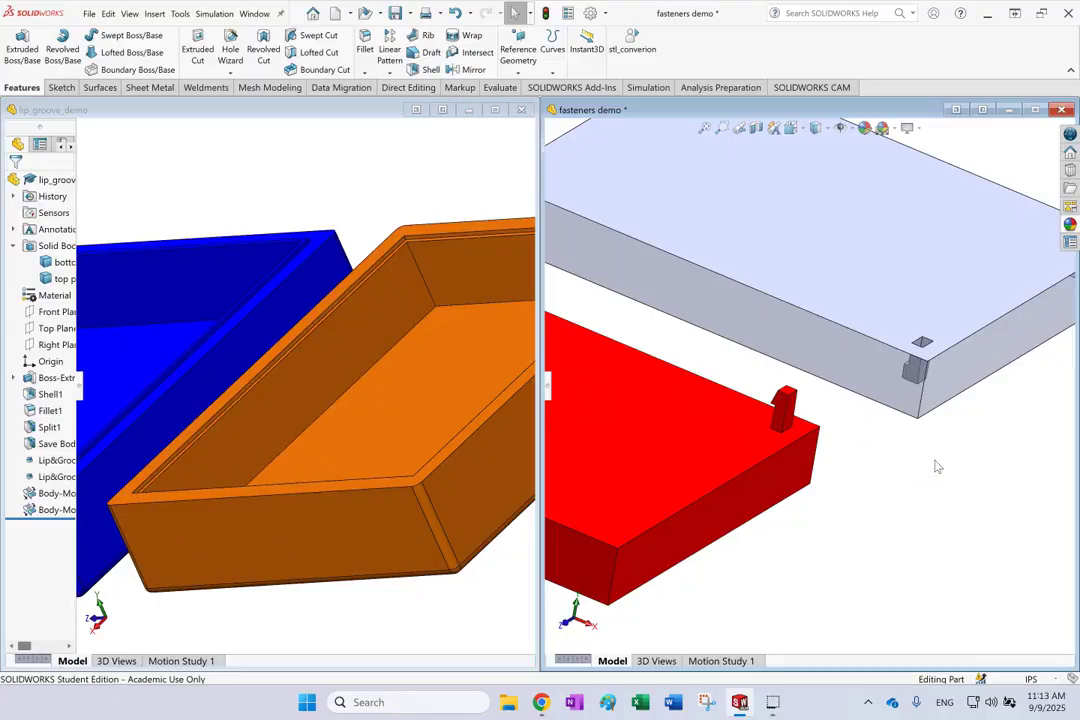
click(987, 254)
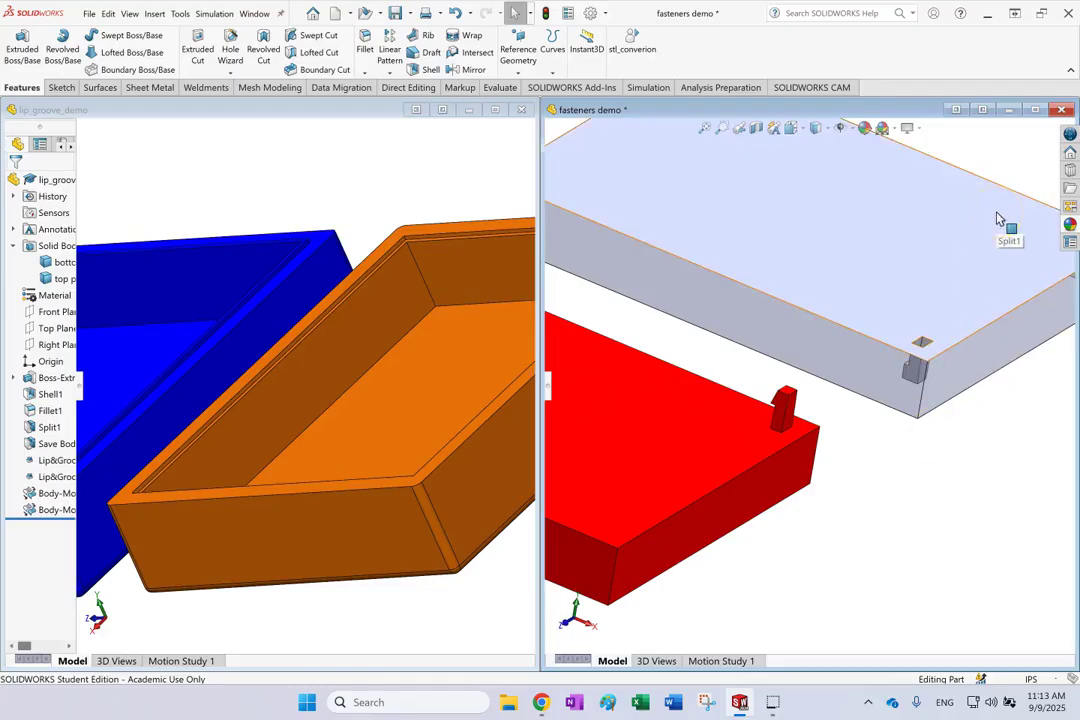
click(990, 205)
Maximize the fasteners demo part and reveal its feature tree wide enough to read the full feature names.
scroll(650, 264, up, 5)
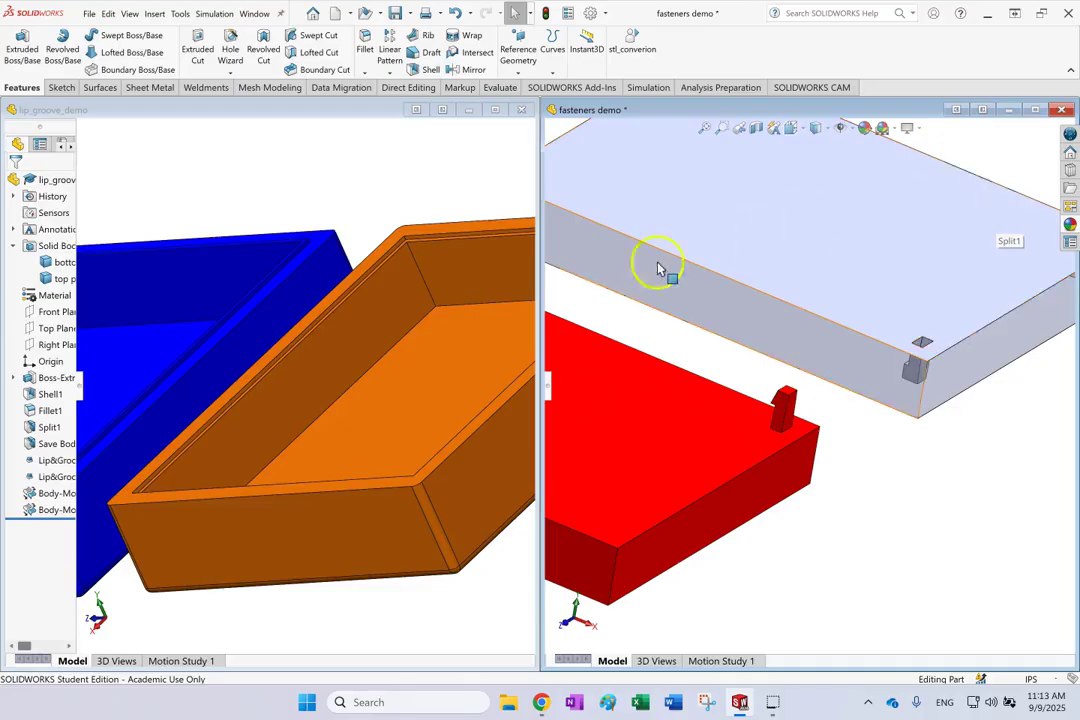
scroll(633, 266, up, 1)
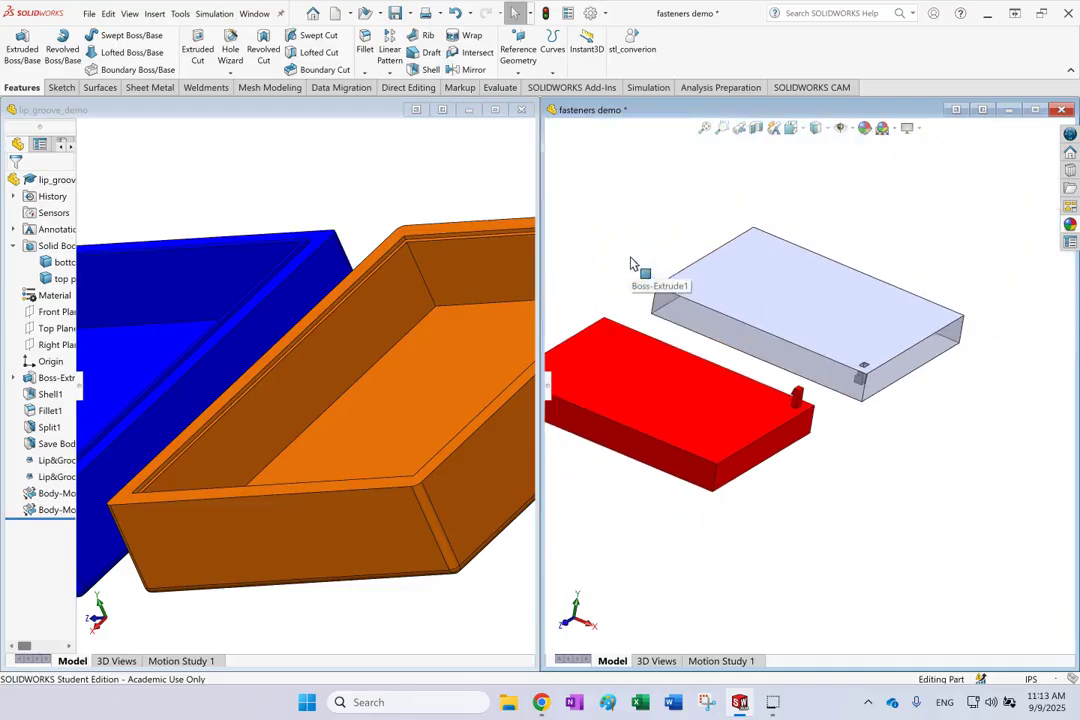
click(1032, 110)
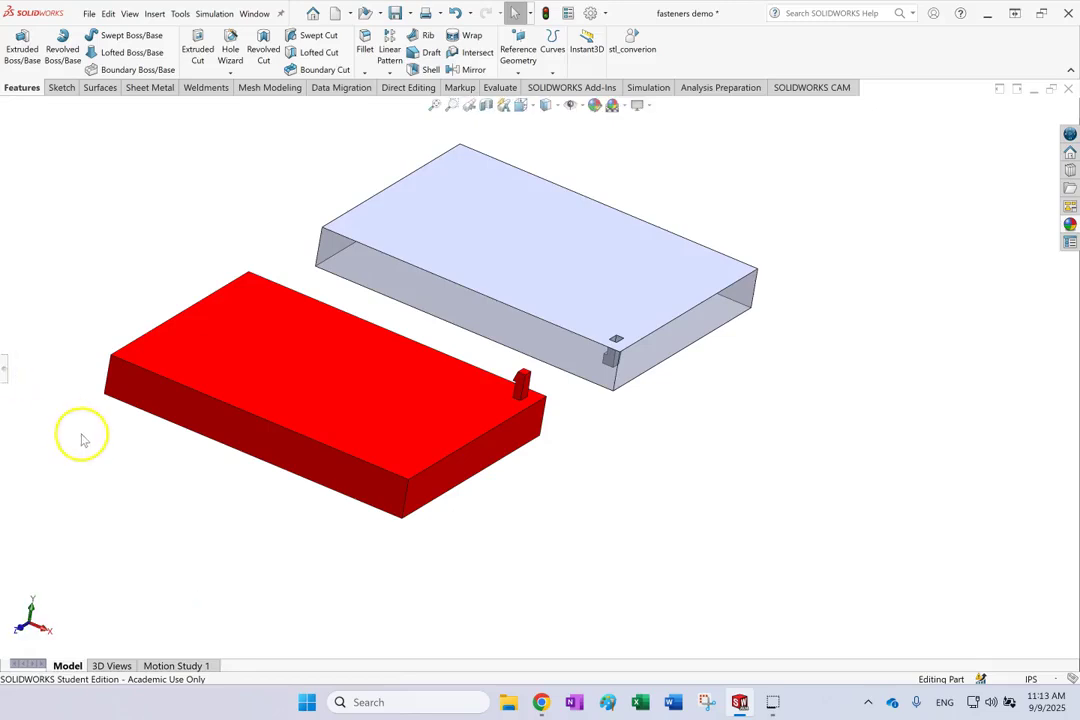
click(5, 369)
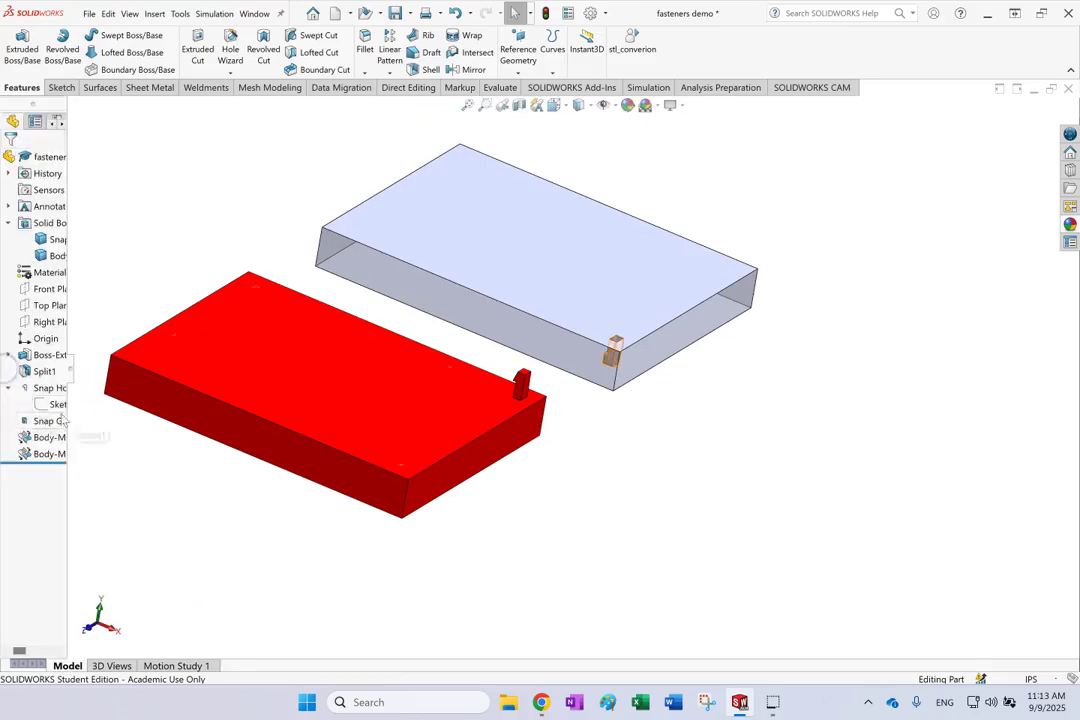
click(468, 105)
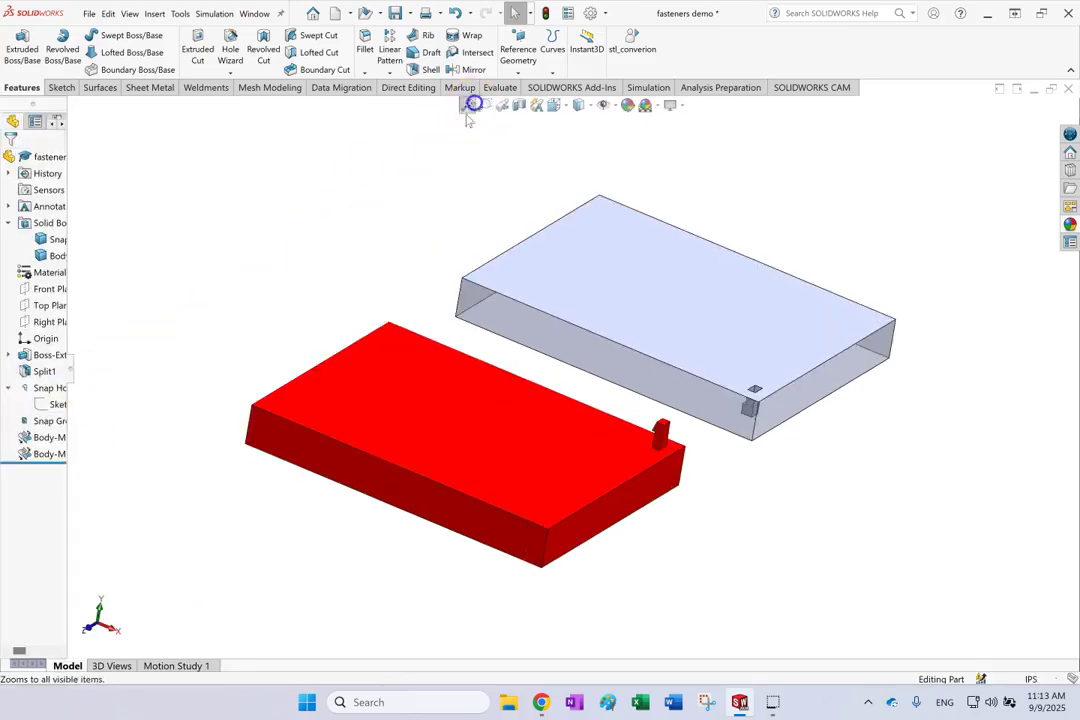
drag(80, 366, 192, 354)
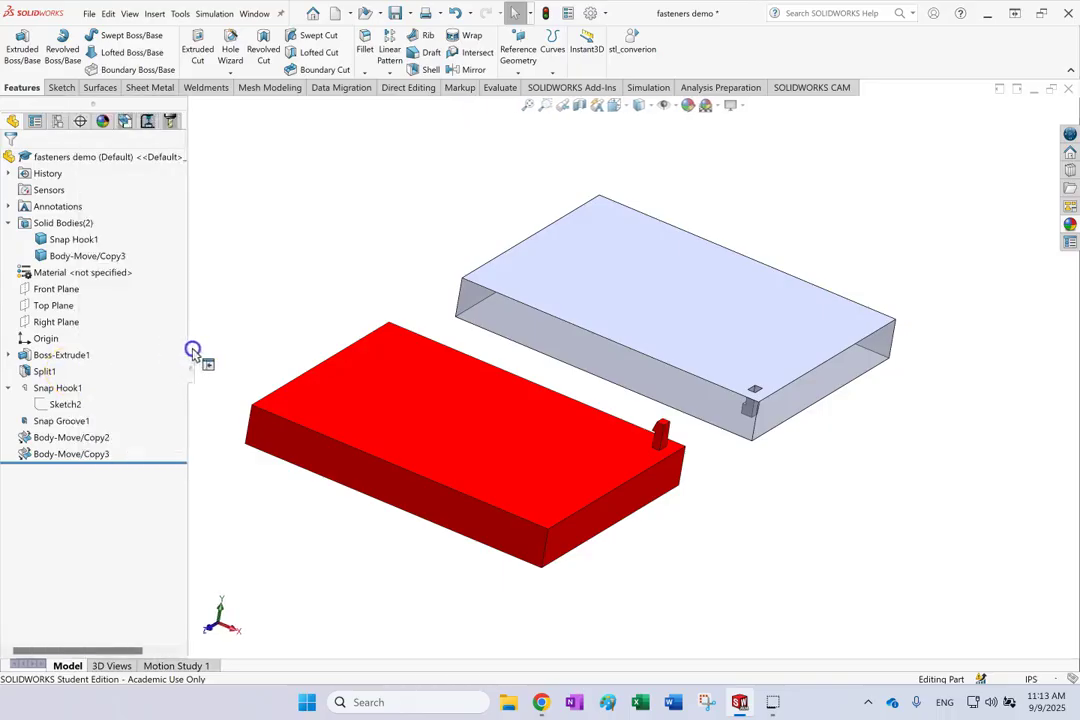
Delete Snap Hook1, Snap Groove1 and both Body-Move/Copy features together with their absorbed and child features.
click(63, 390)
shift+click(60, 454)
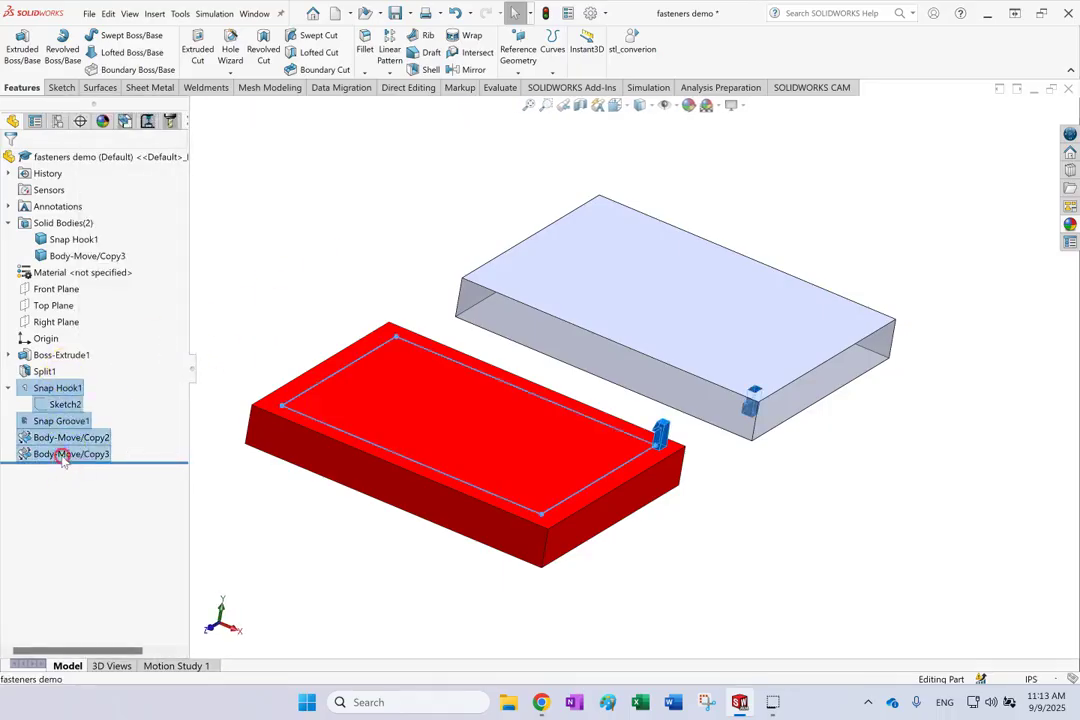
right_click(60, 454)
click(100, 479)
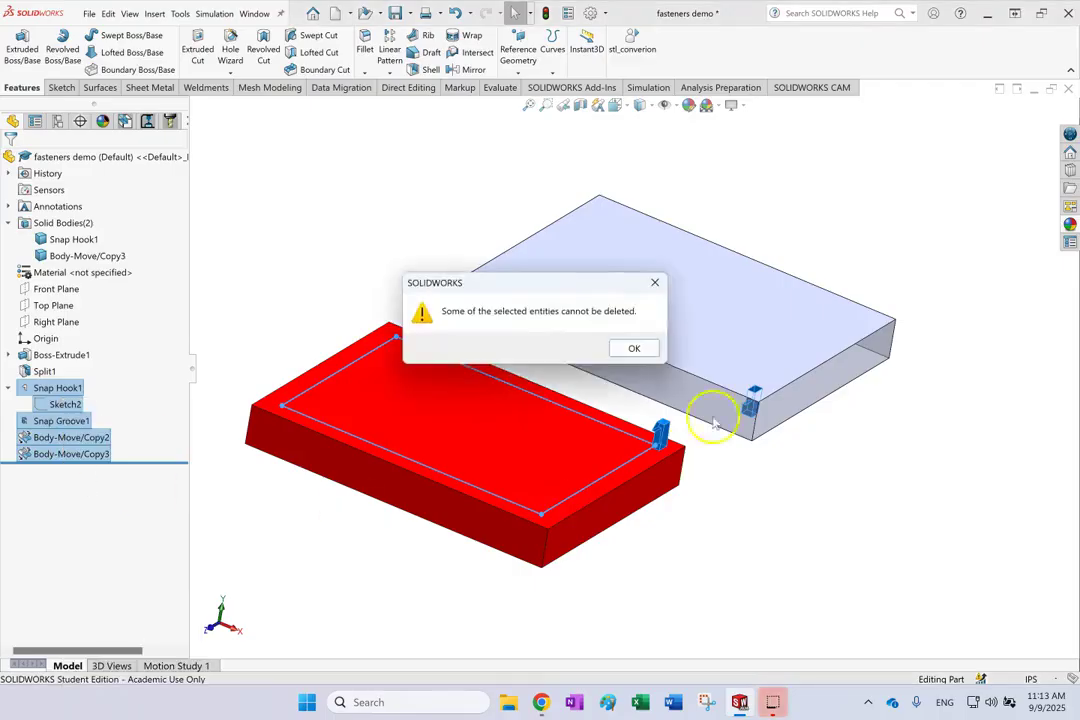
click(636, 350)
click(505, 324)
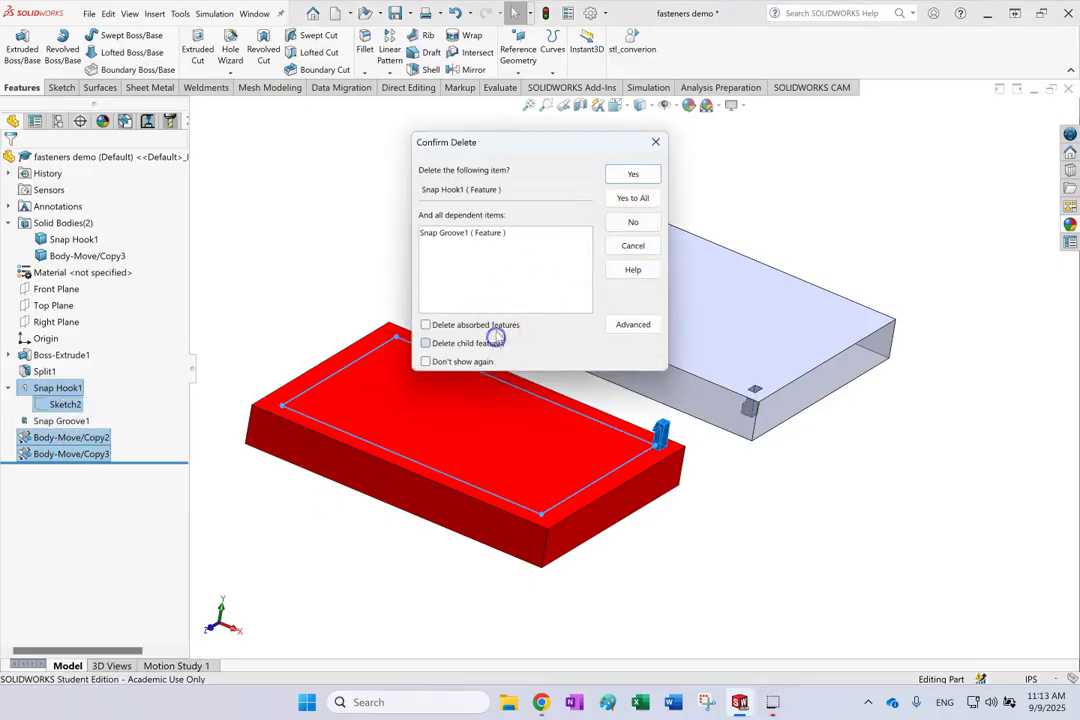
click(494, 341)
click(645, 199)
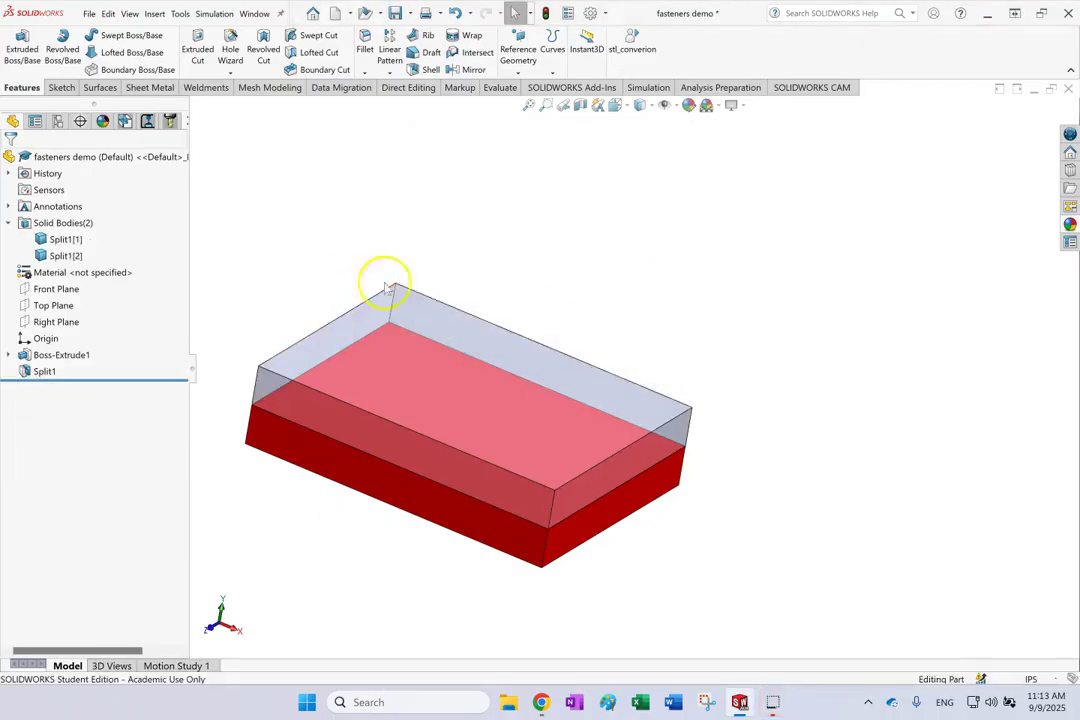
View the split block in isometric orientation and highlight its upper solid body, Split1[1].
scroll(660, 300, up, 2)
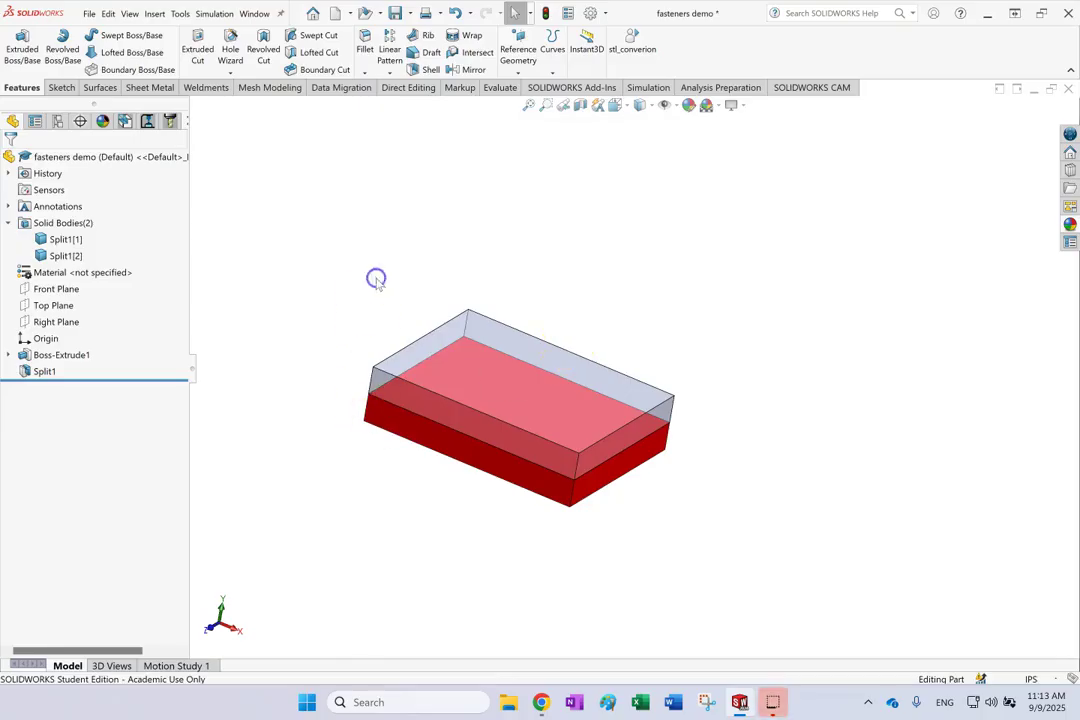
key(ctrl+7)
scroll(378, 284, up, 1)
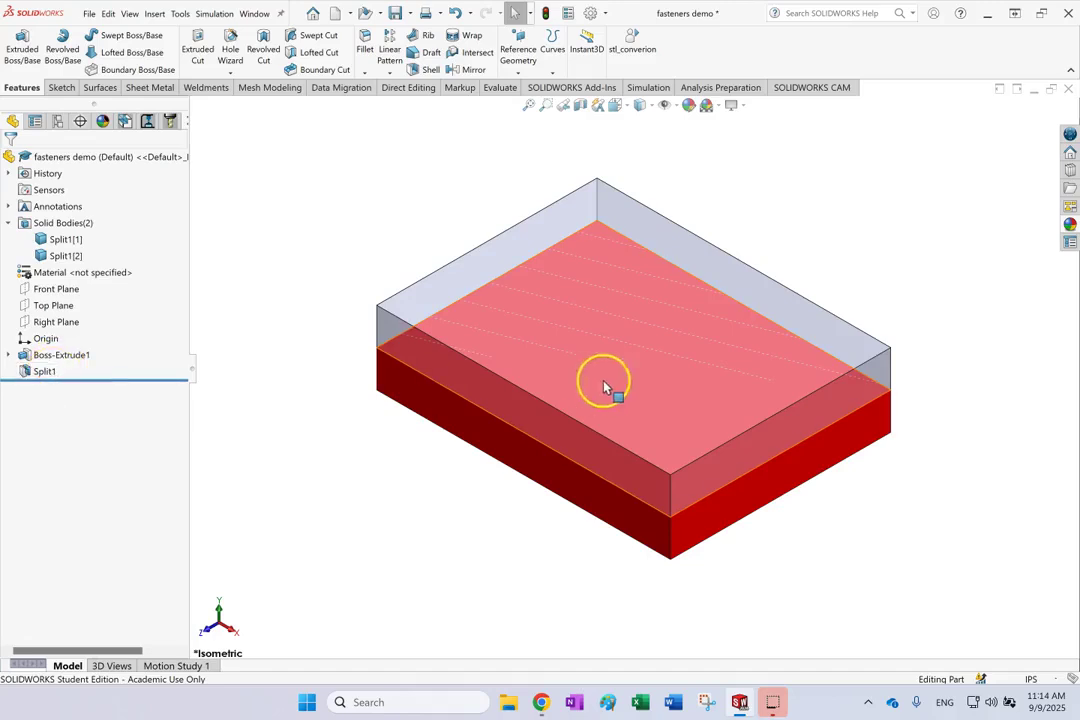
click(60, 240)
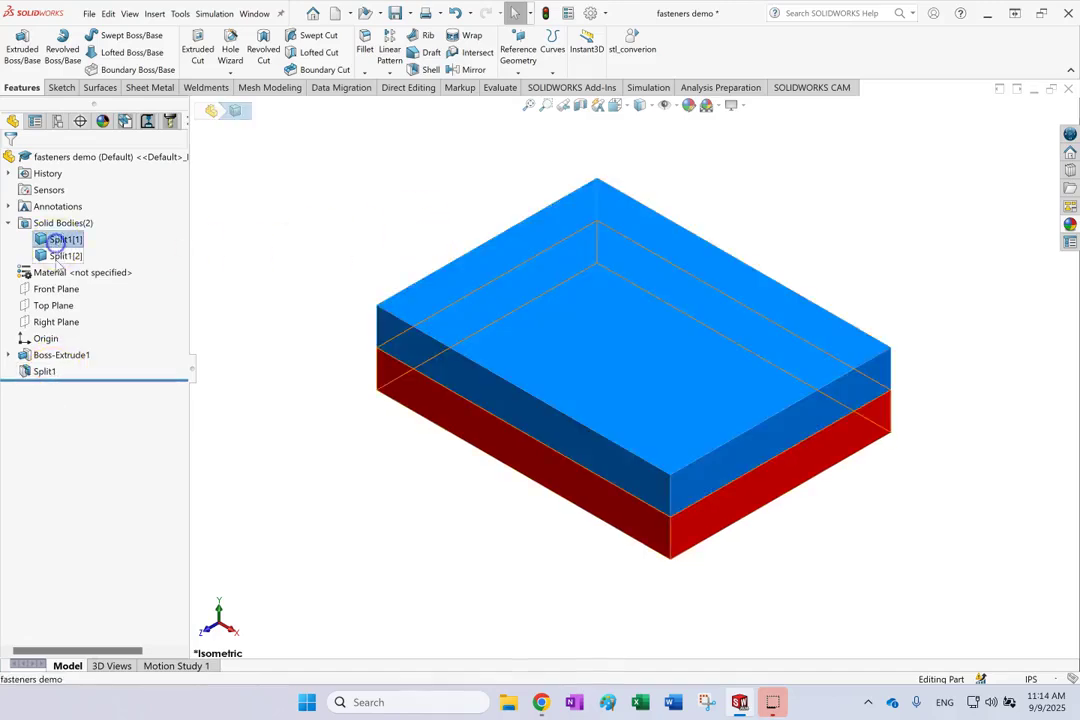
click(50, 215)
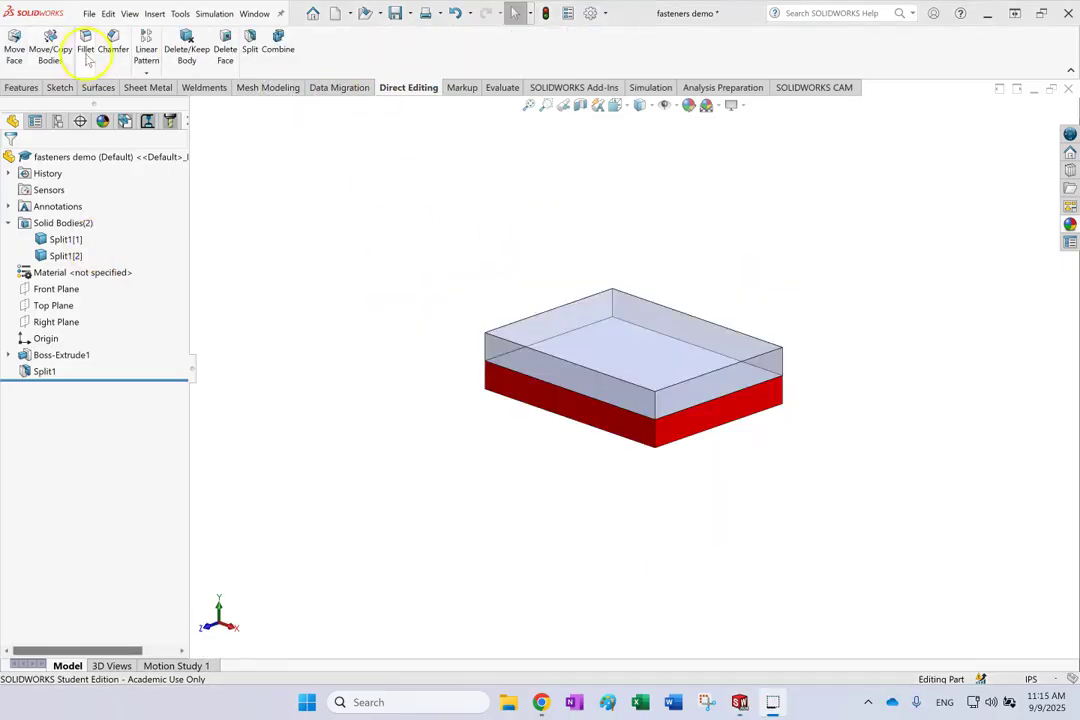
right_click(55, 222)
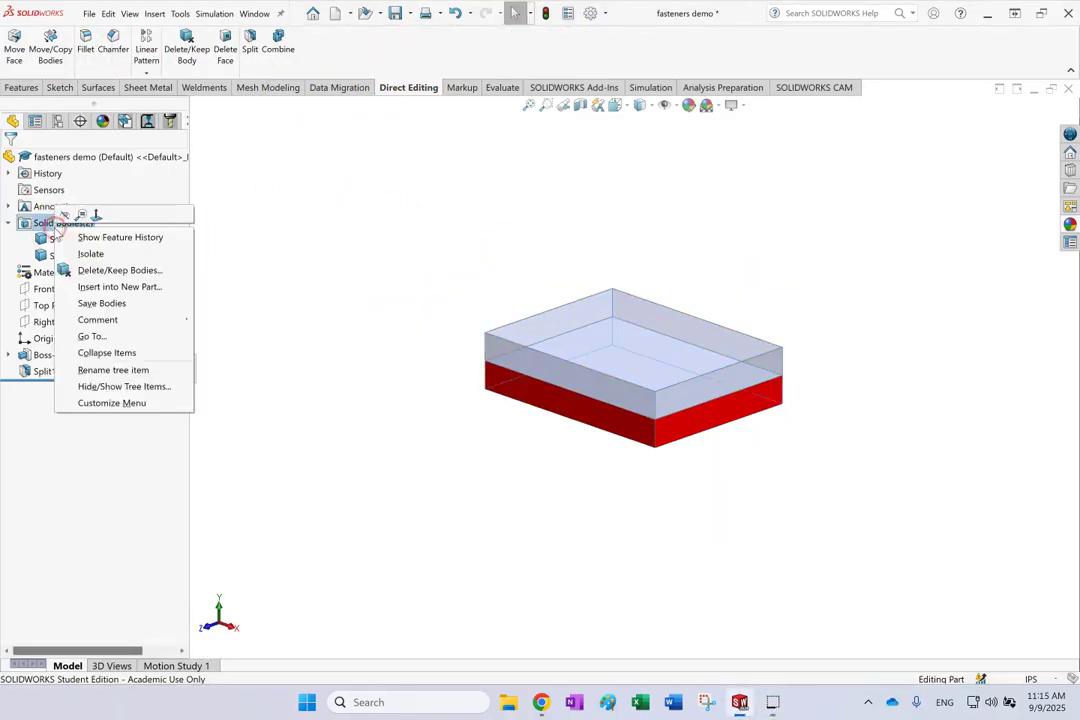
click(112, 302)
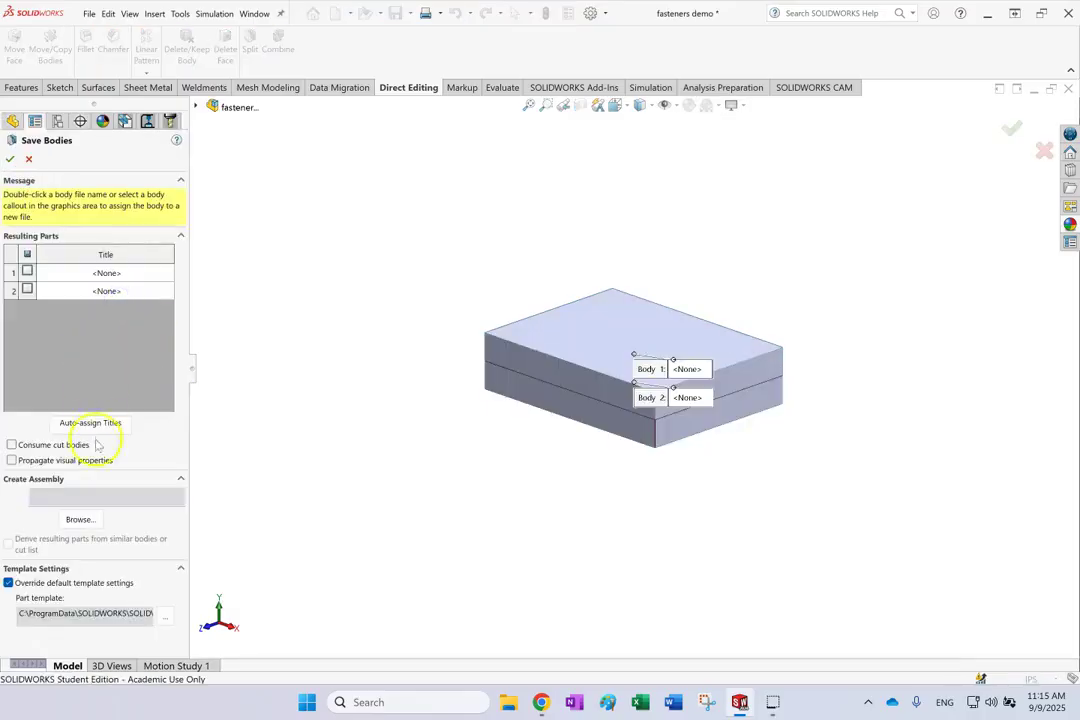
click(10, 159)
Start a Snap Hook fastening feature and hide the upper solid body Split1[1] to expose the red lower body.
scroll(747, 260, down, 2)
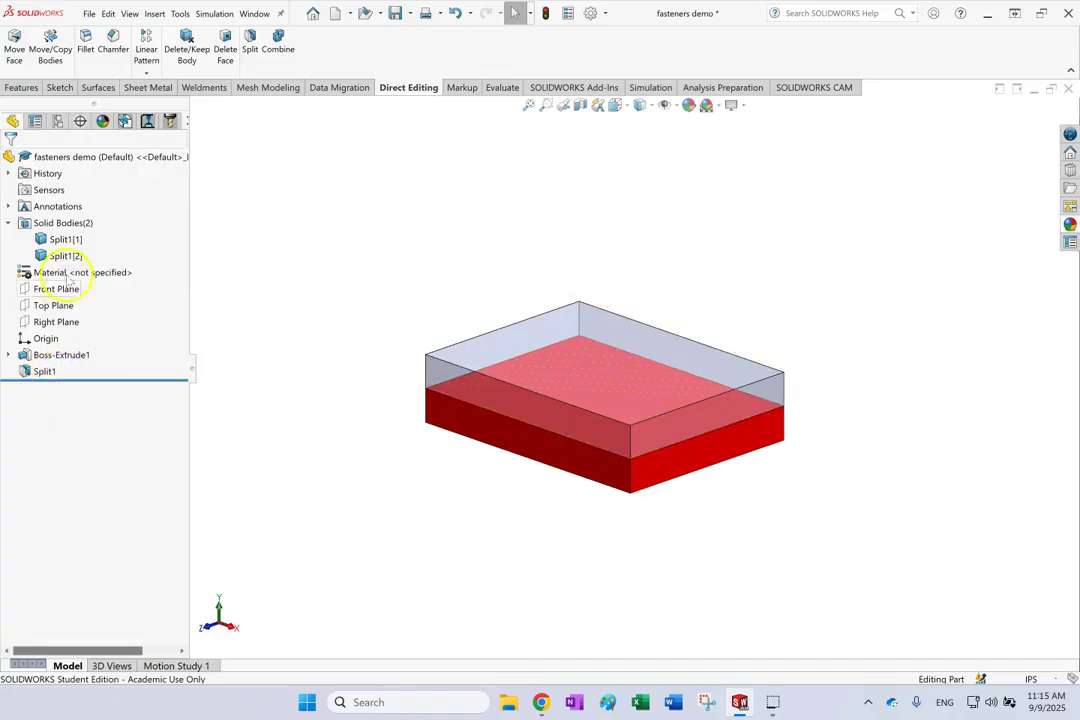
click(26, 89)
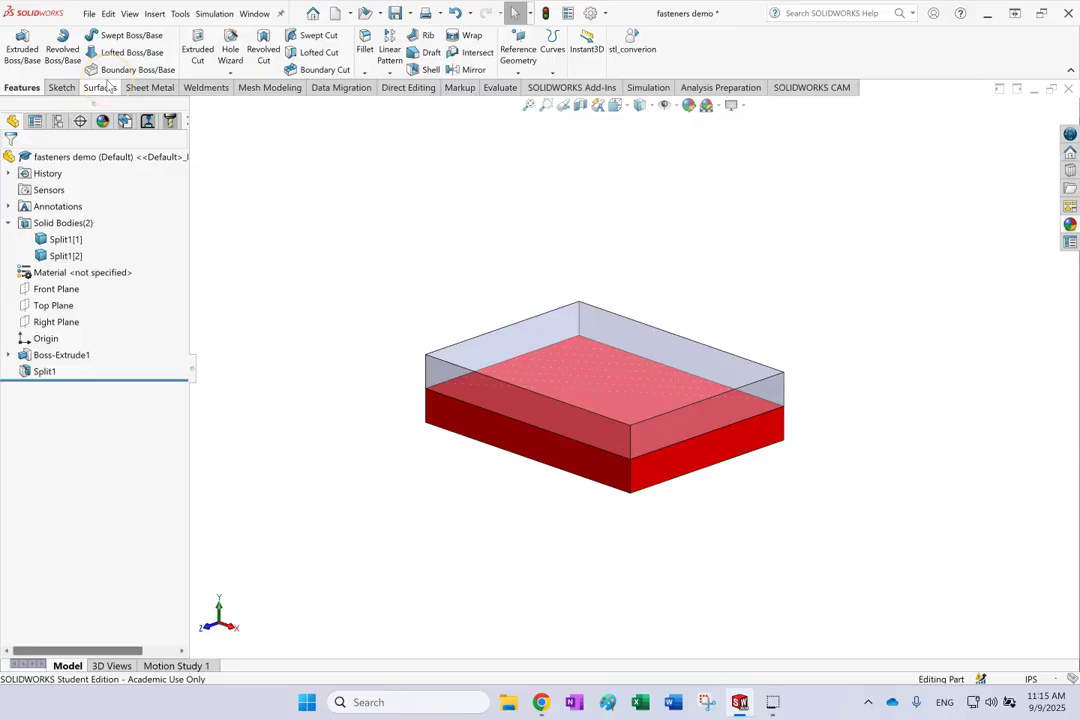
click(155, 14)
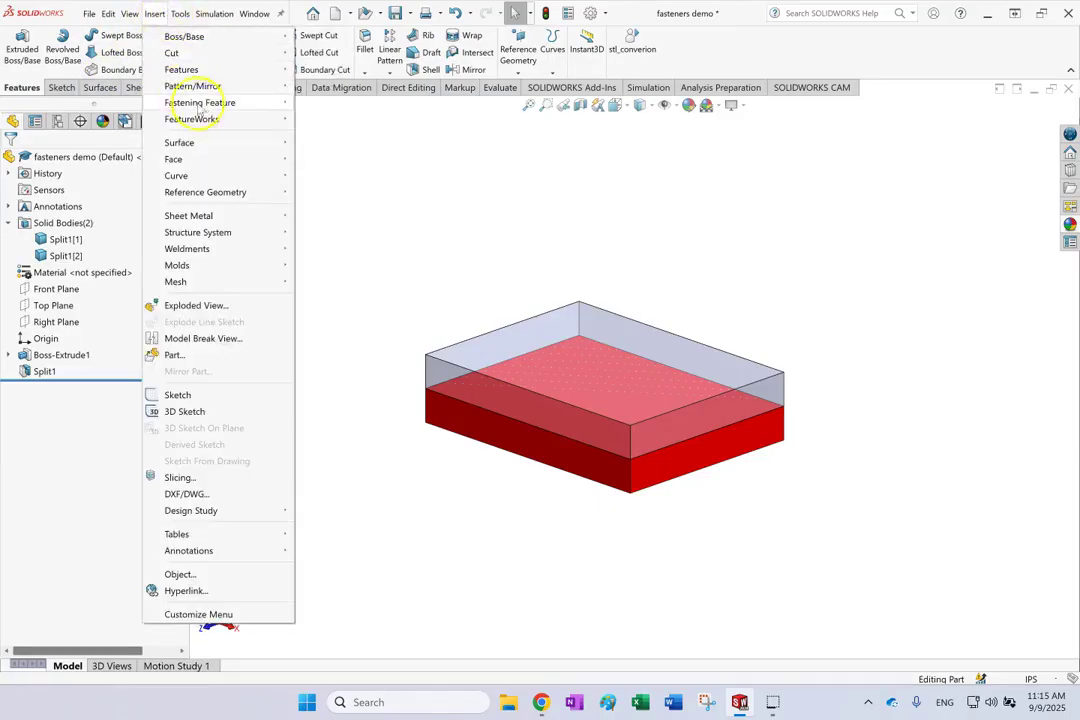
mouse_move(203, 106)
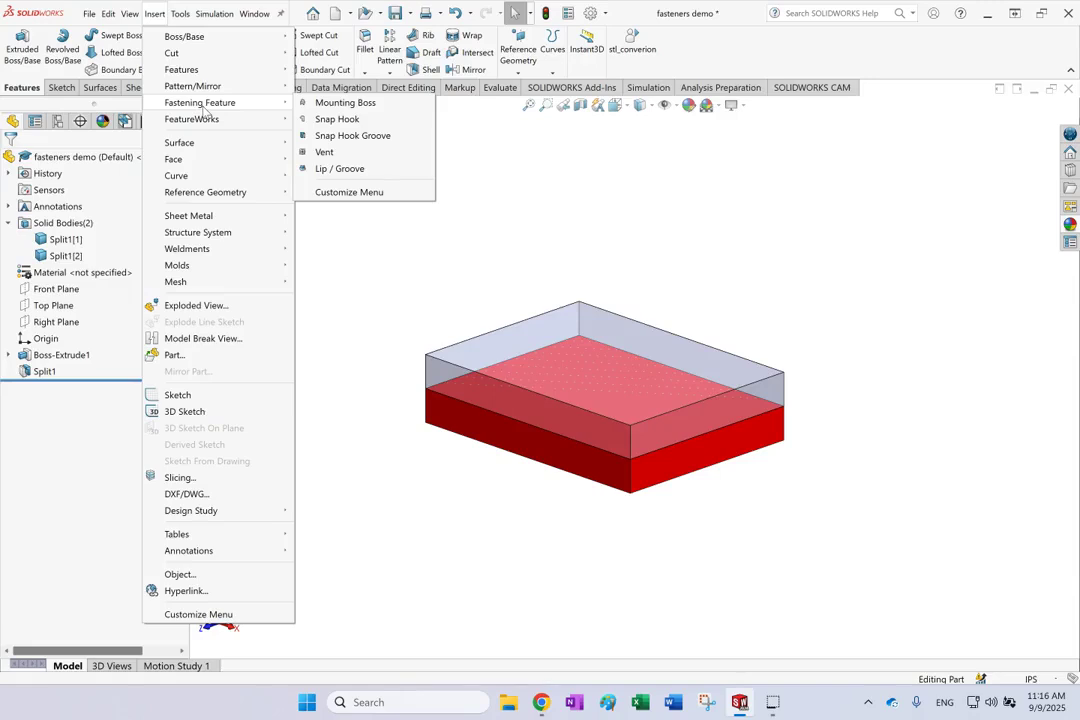
click(332, 119)
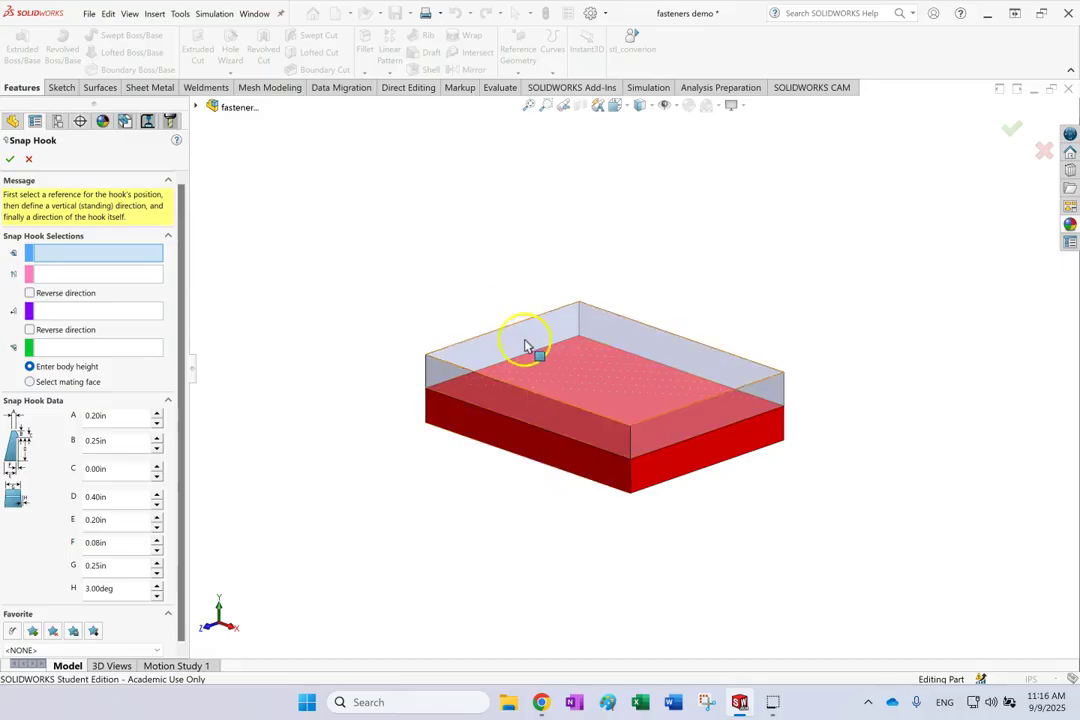
click(196, 106)
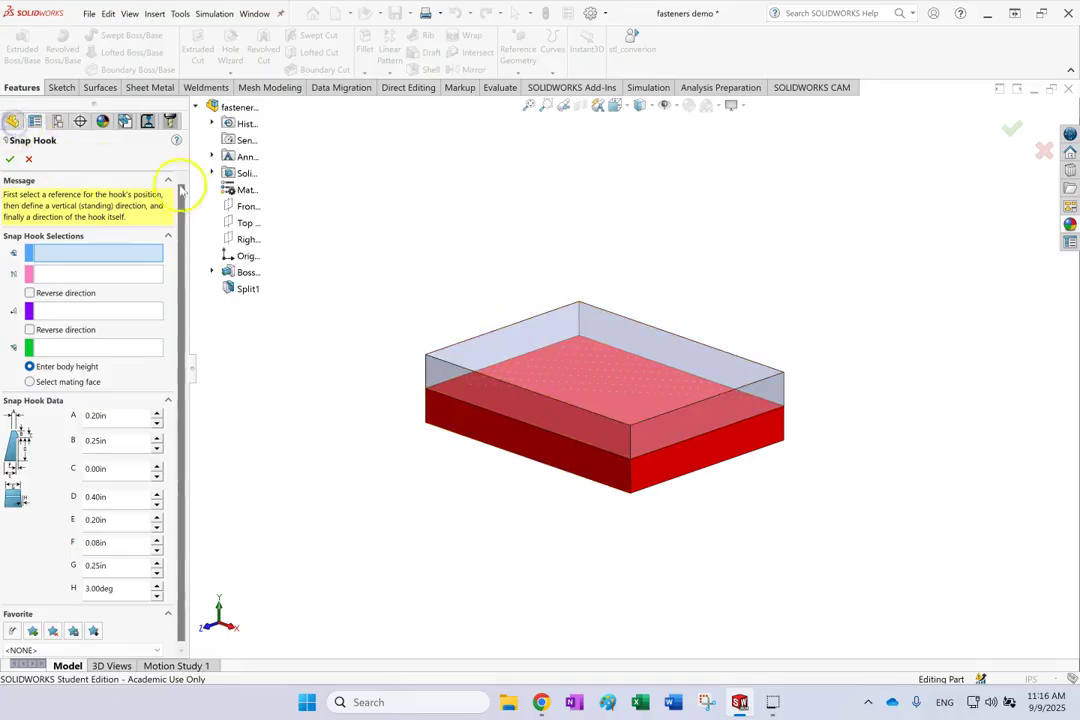
click(211, 173)
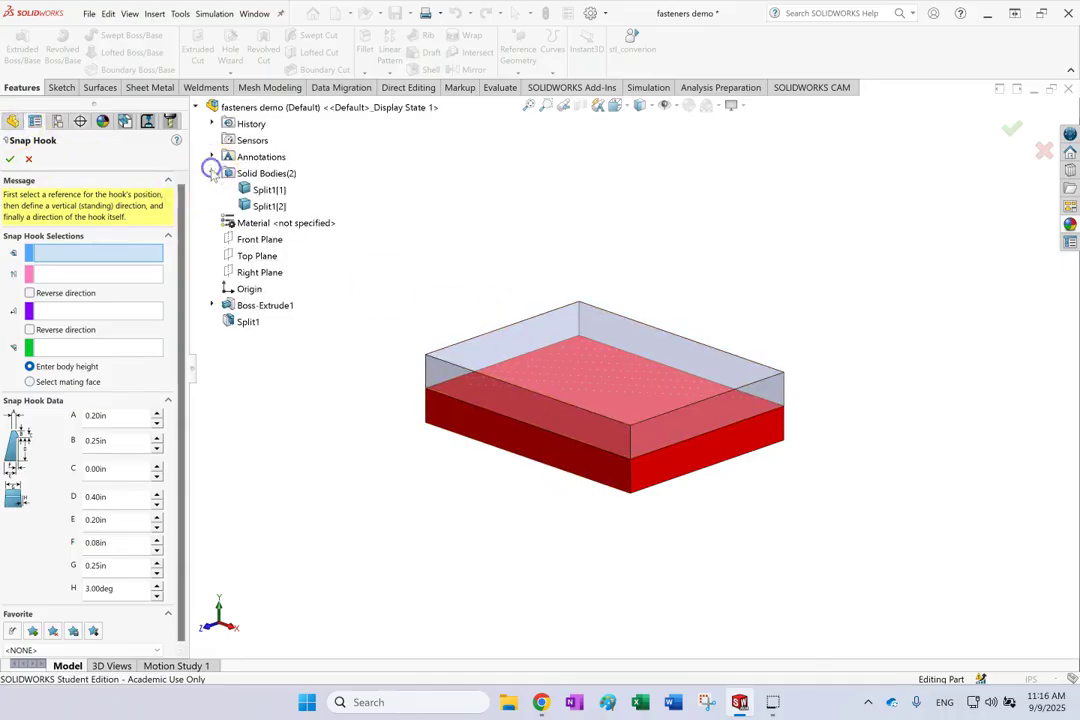
right_click(269, 190)
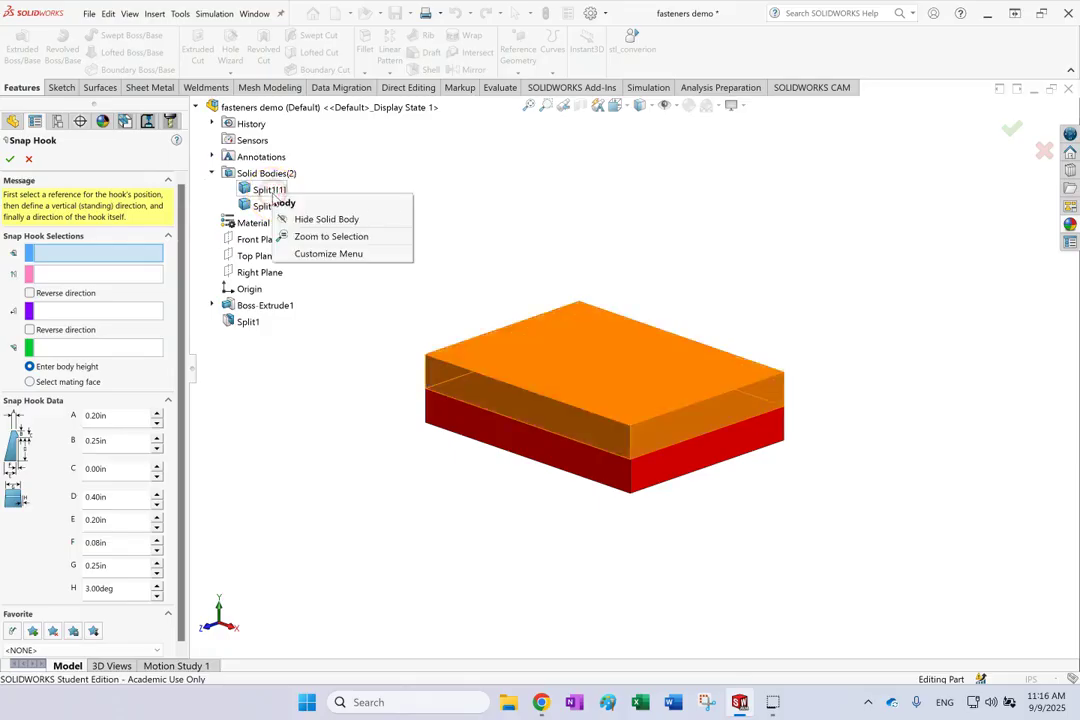
click(305, 218)
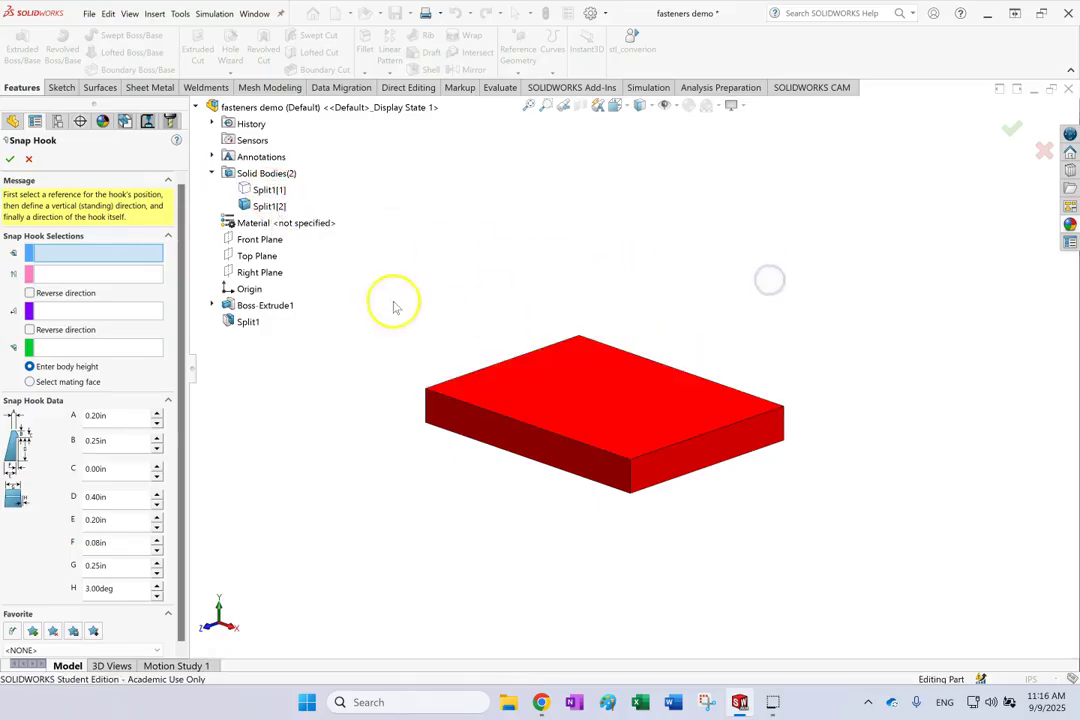
Place the snap hook on the red body's upper face, using the front vertical corner edge for height and the adjoining short upper edge for hook direction.
click(79, 252)
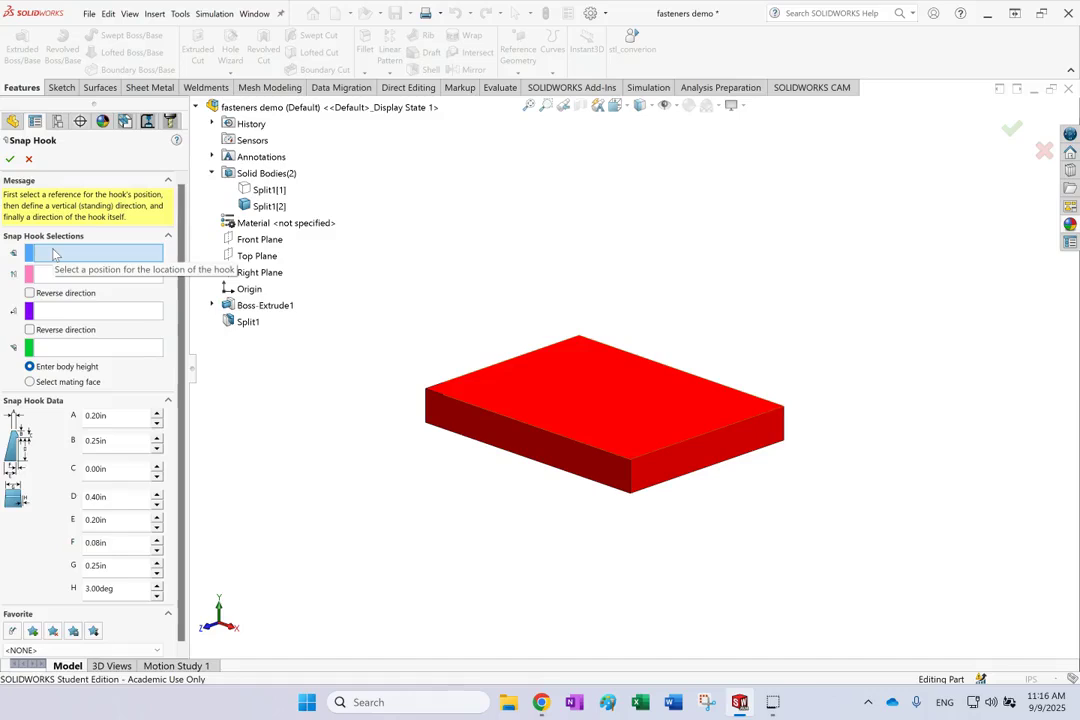
click(655, 434)
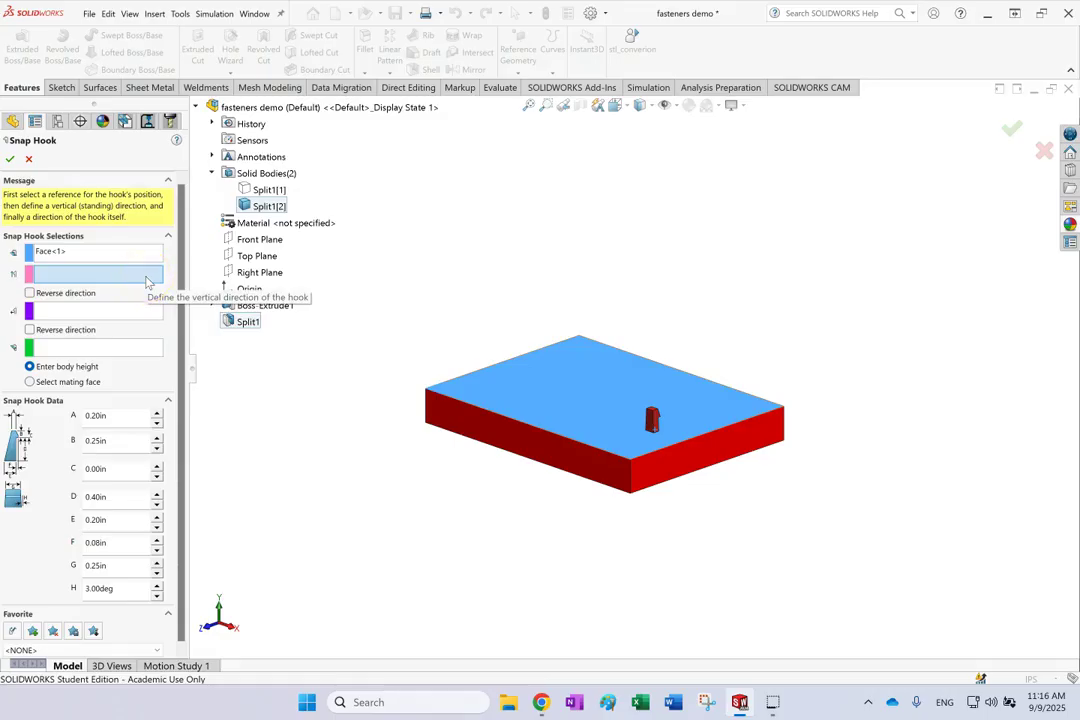
click(630, 487)
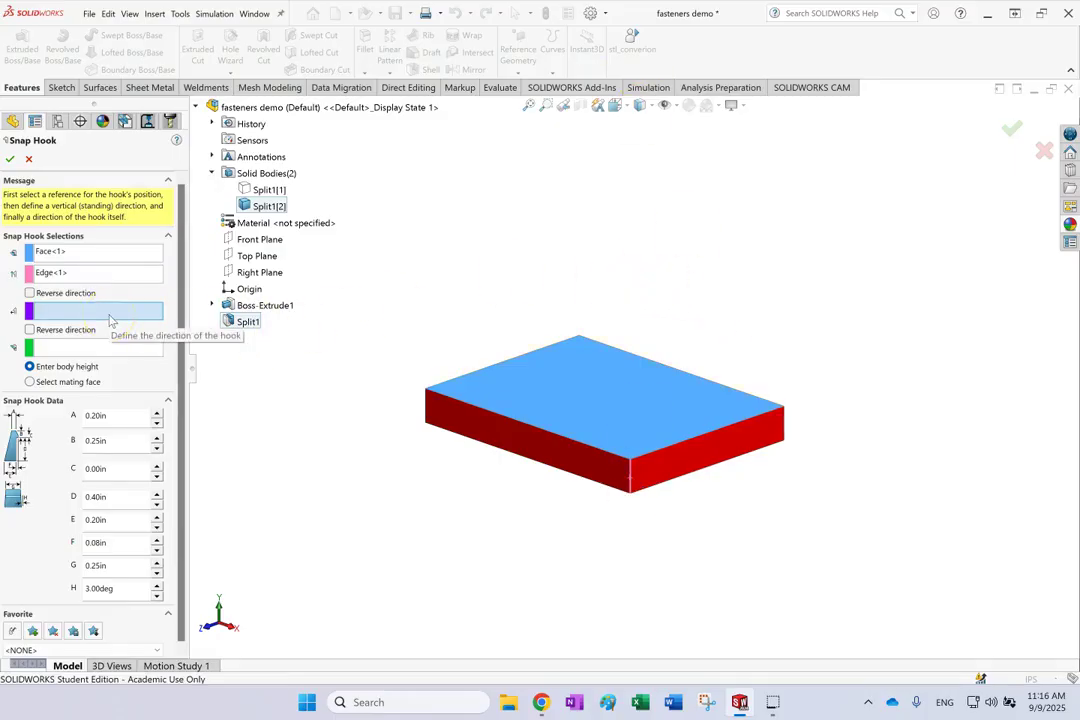
click(688, 442)
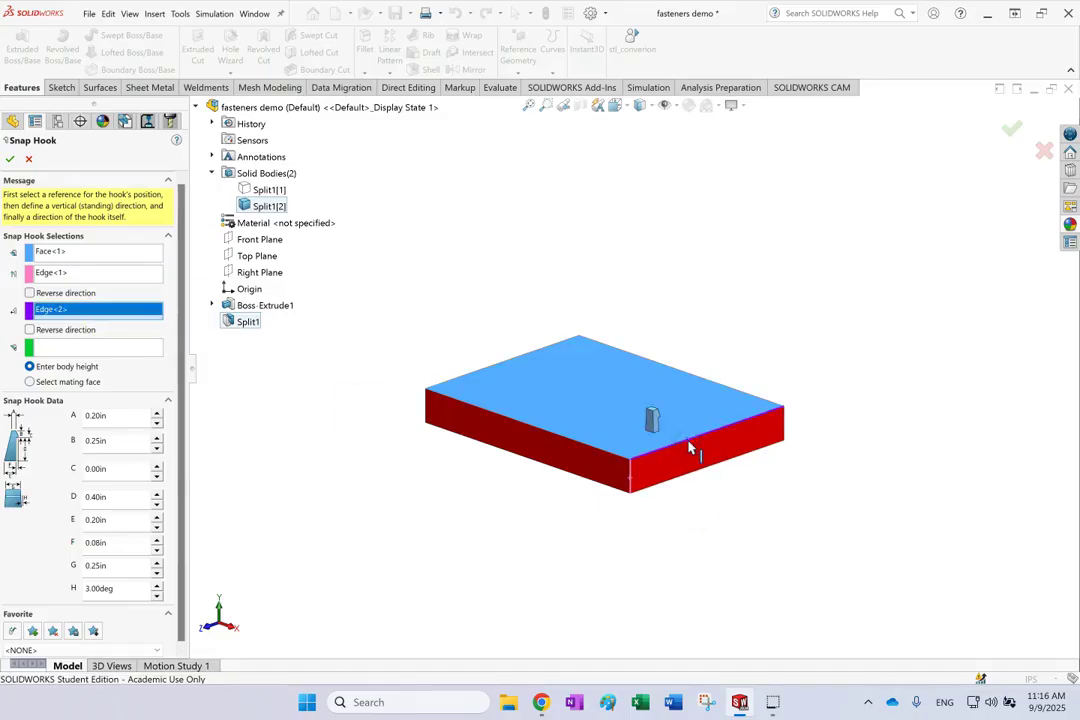
drag(688, 447, 617, 459)
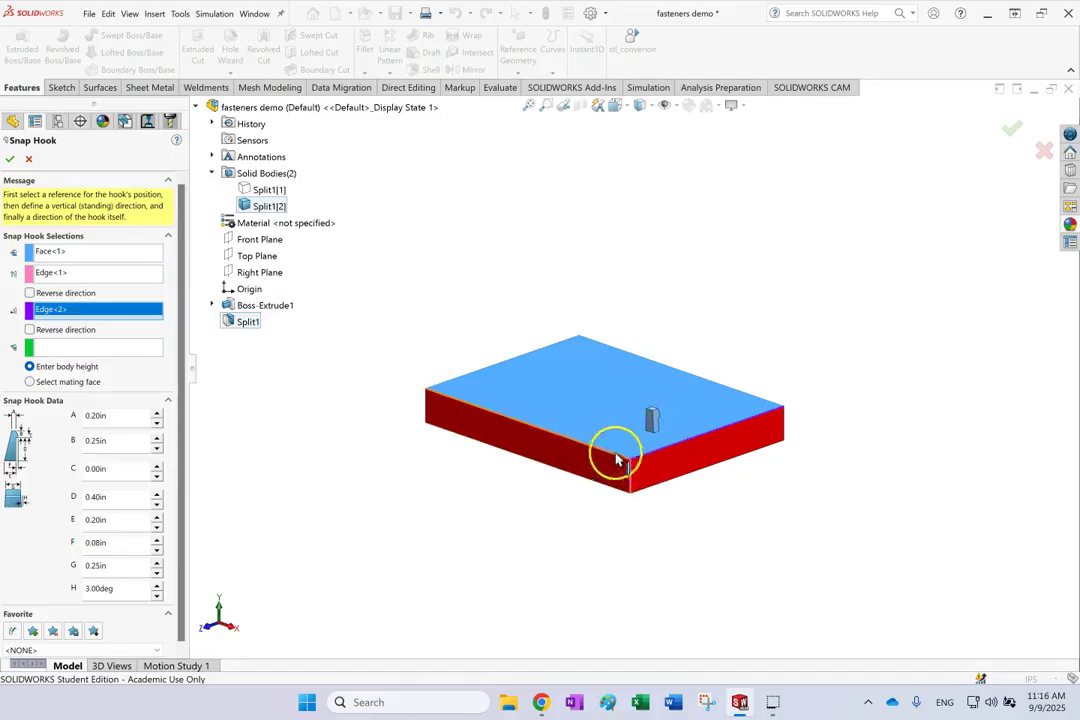
Replace the snap hook's direction reference with the long front upper edge, reverse that direction, and inspect the hook preview.
right_click(72, 311)
click(102, 339)
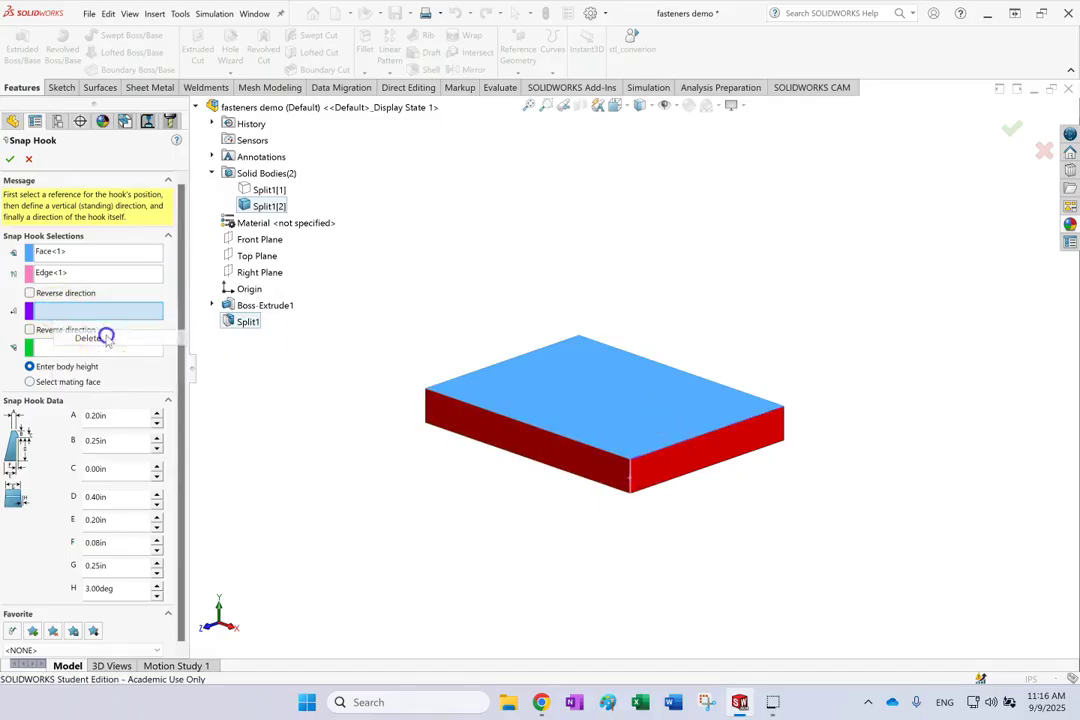
click(604, 458)
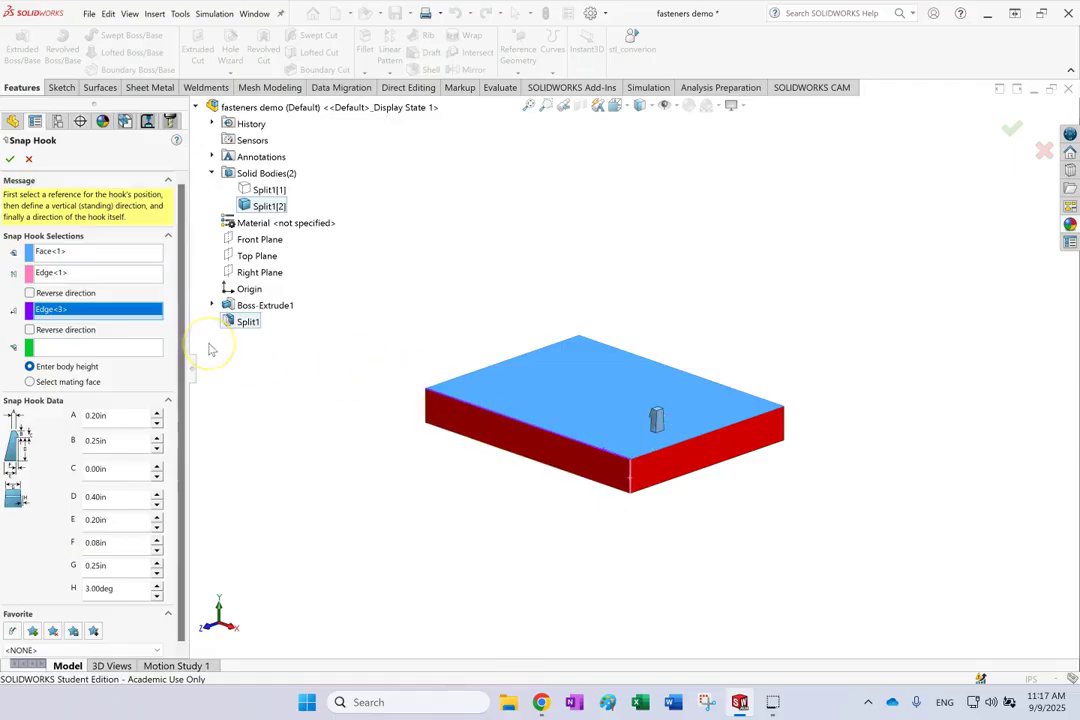
click(80, 332)
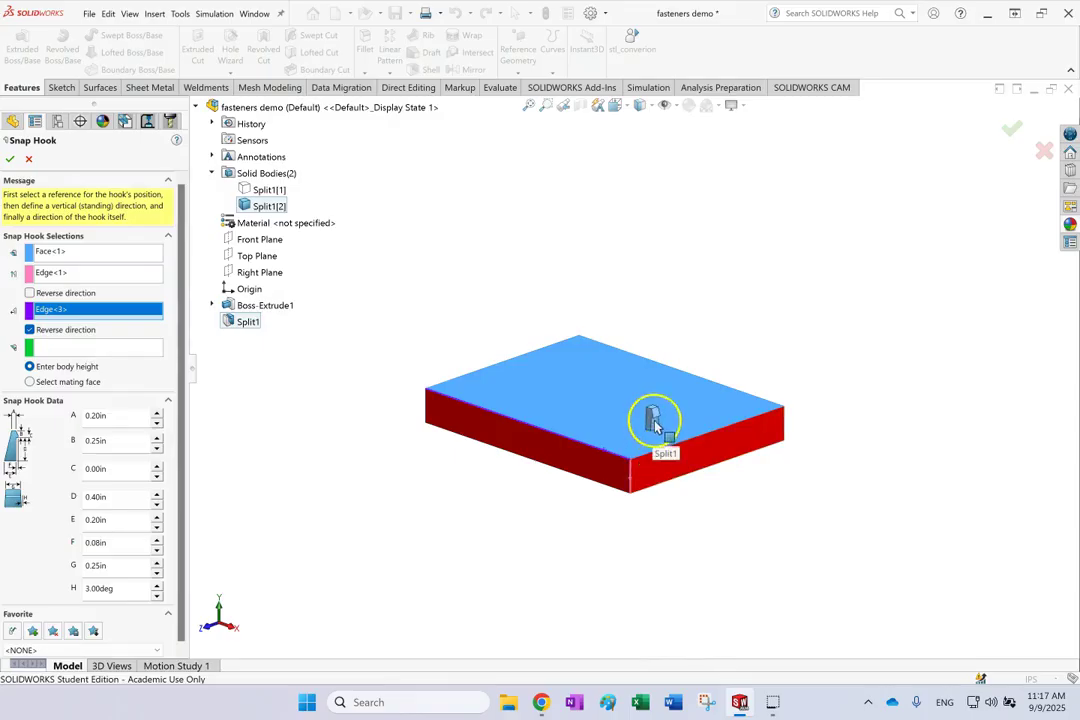
scroll(650, 435, down, 3)
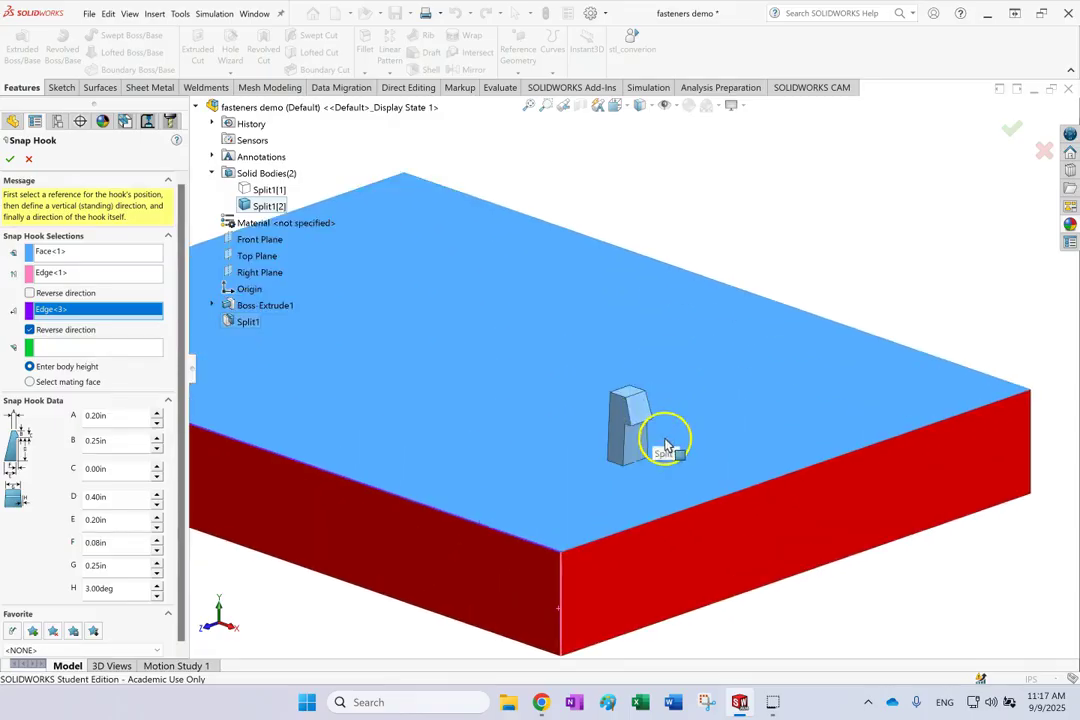
middle_drag(645, 242, 740, 277)
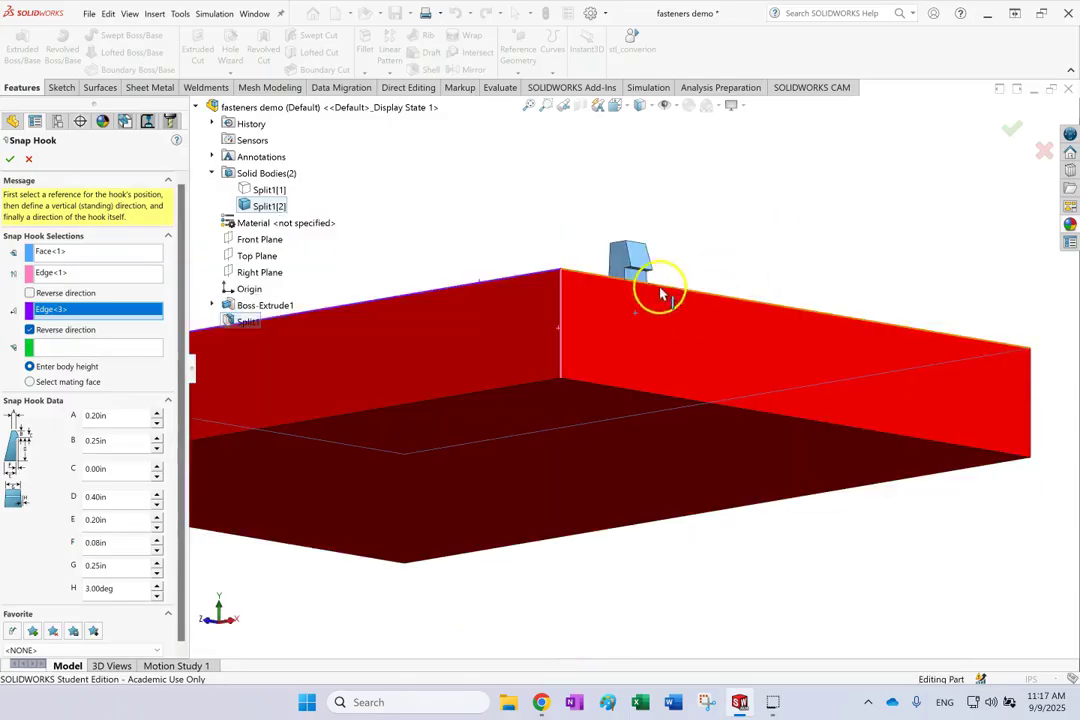
scroll(638, 272, down, 4)
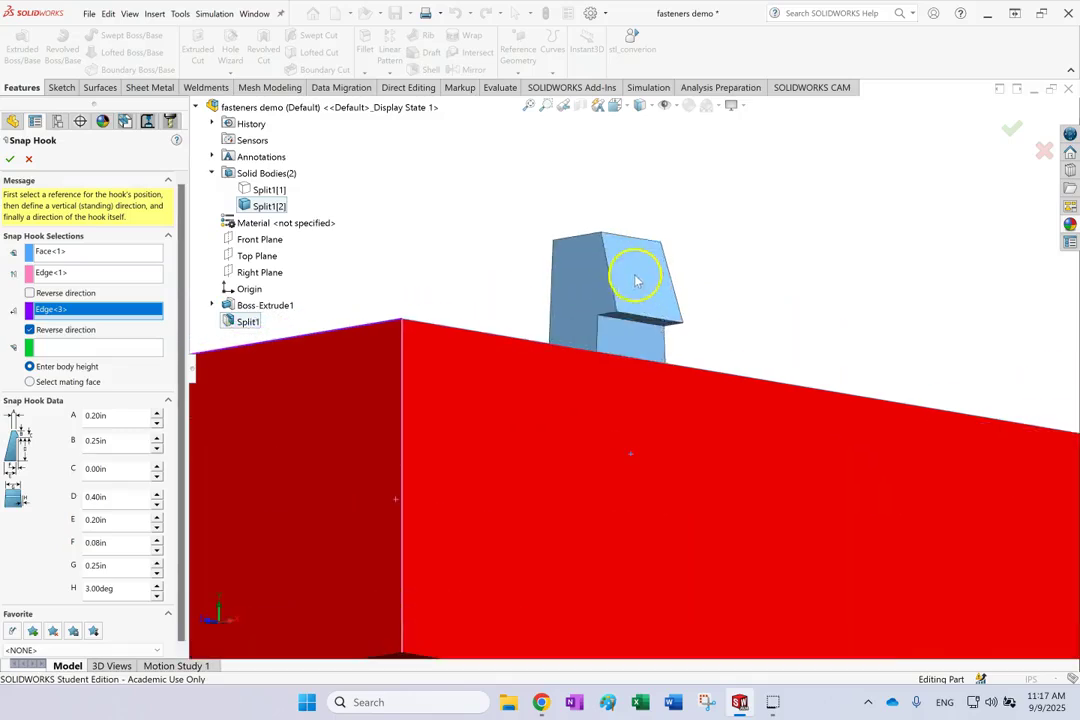
scroll(639, 321, up, 8)
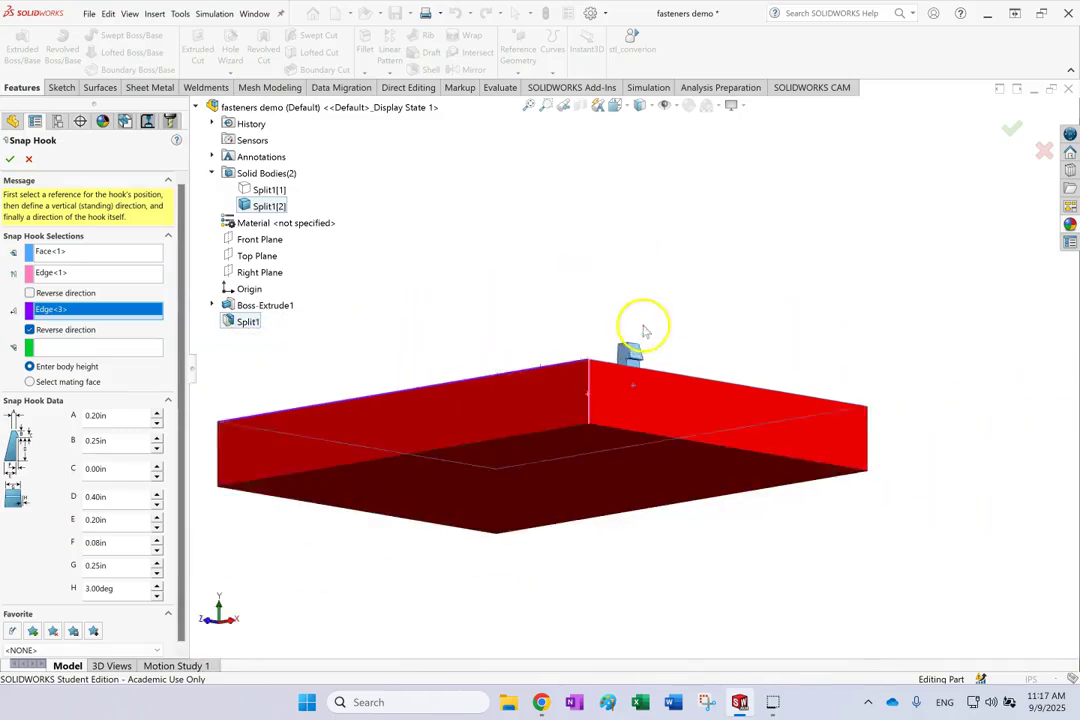
key(ctrl+7)
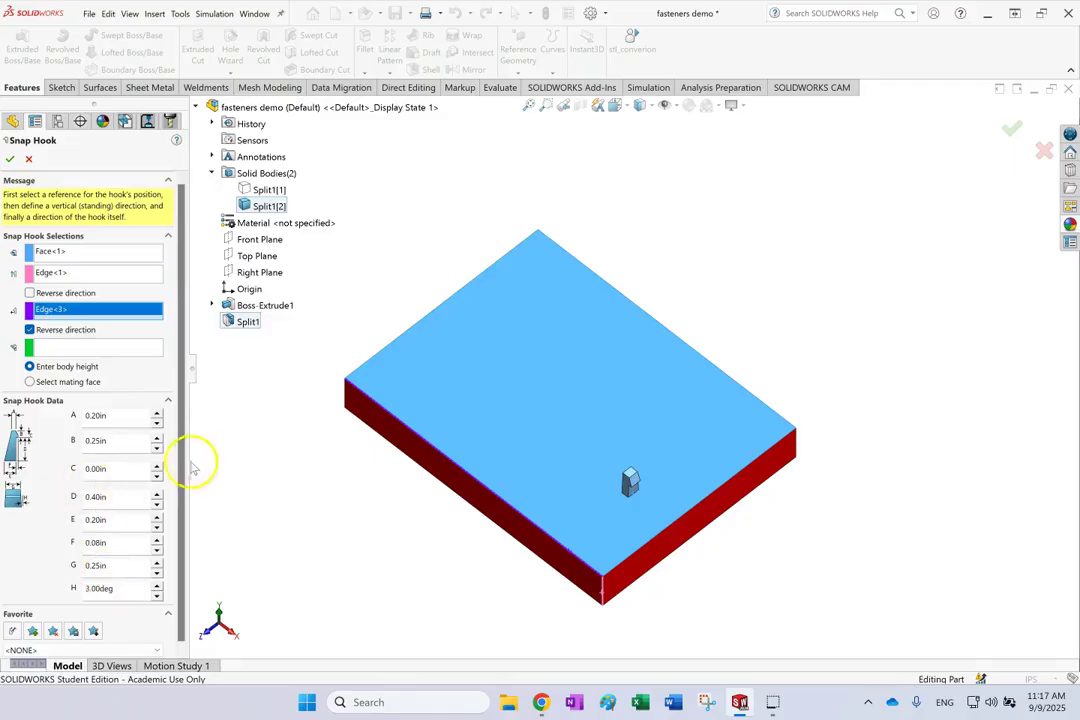
Try raising the snap hook's body height D to 0.90 in, and set it back to 0.40 in.
drag(196, 370, 268, 373)
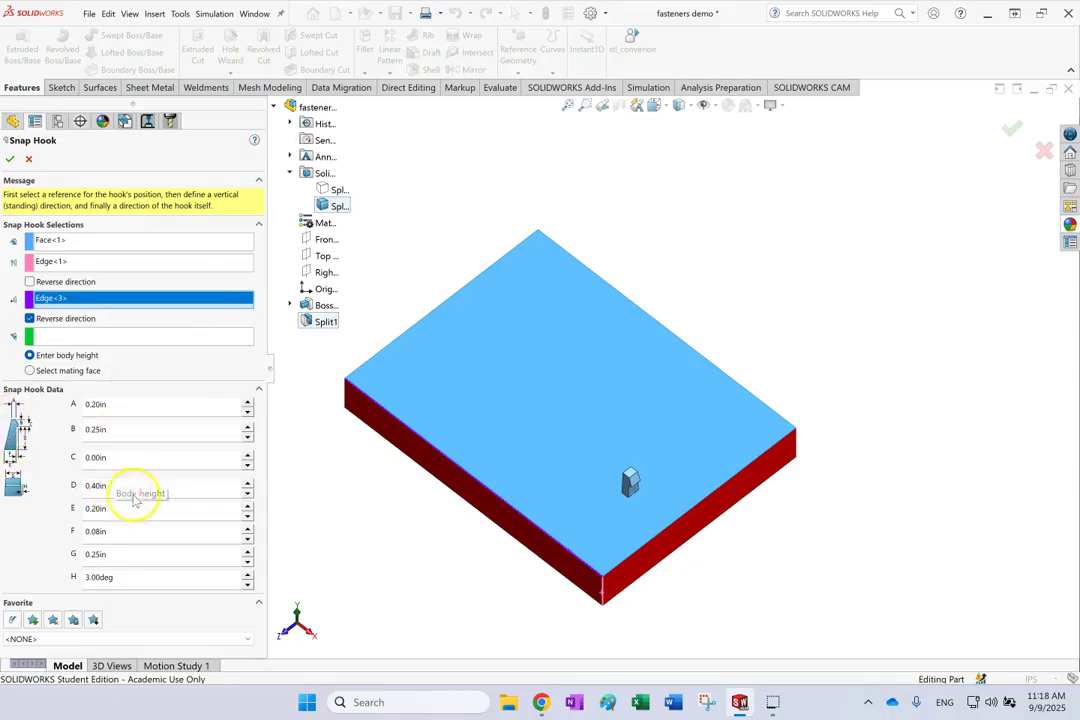
click(245, 482)
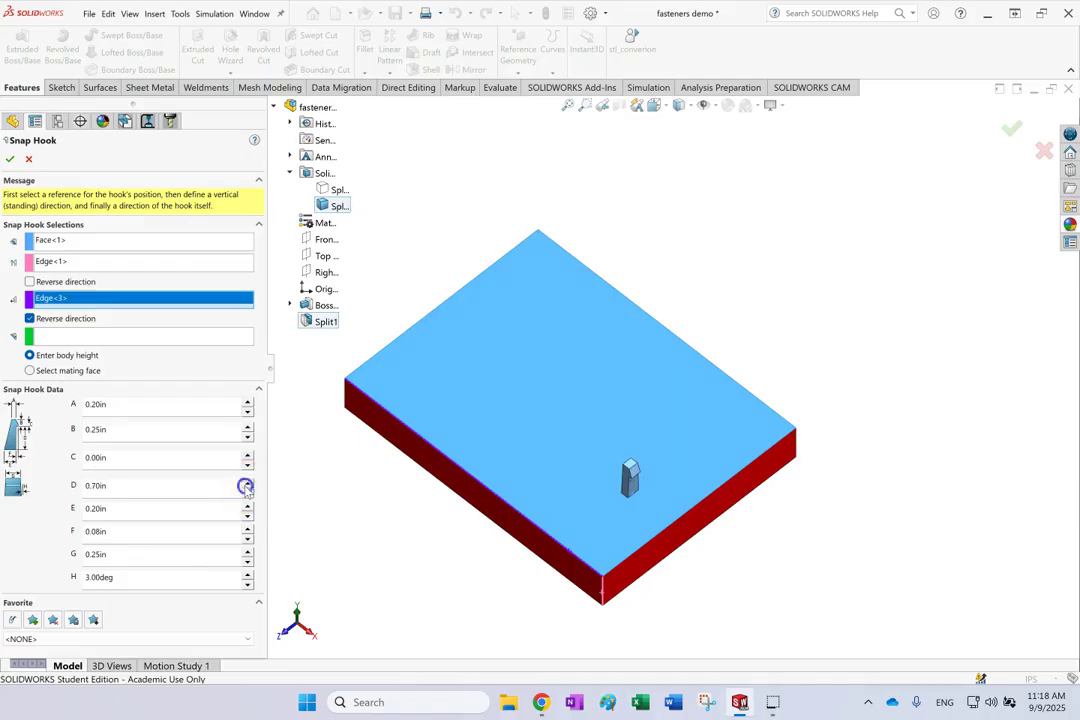
click(247, 490)
click(247, 490)
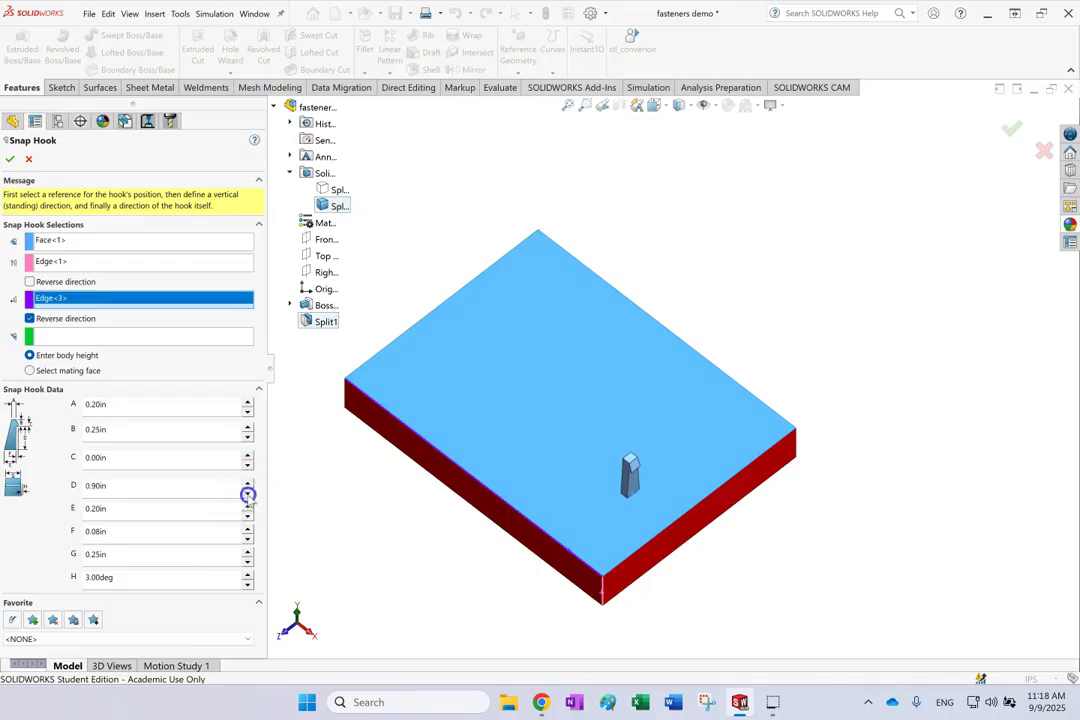
click(248, 491)
Set the snap hook's dimension G to 0.35 in and create the hook.
click(248, 550)
click(248, 550)
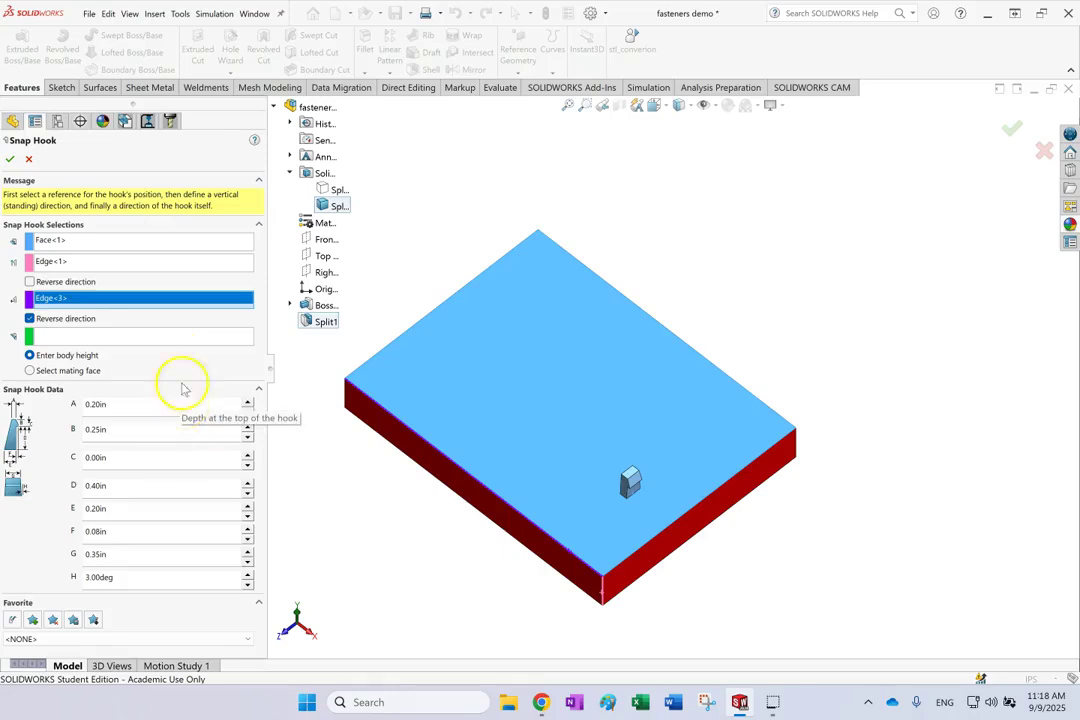
click(10, 159)
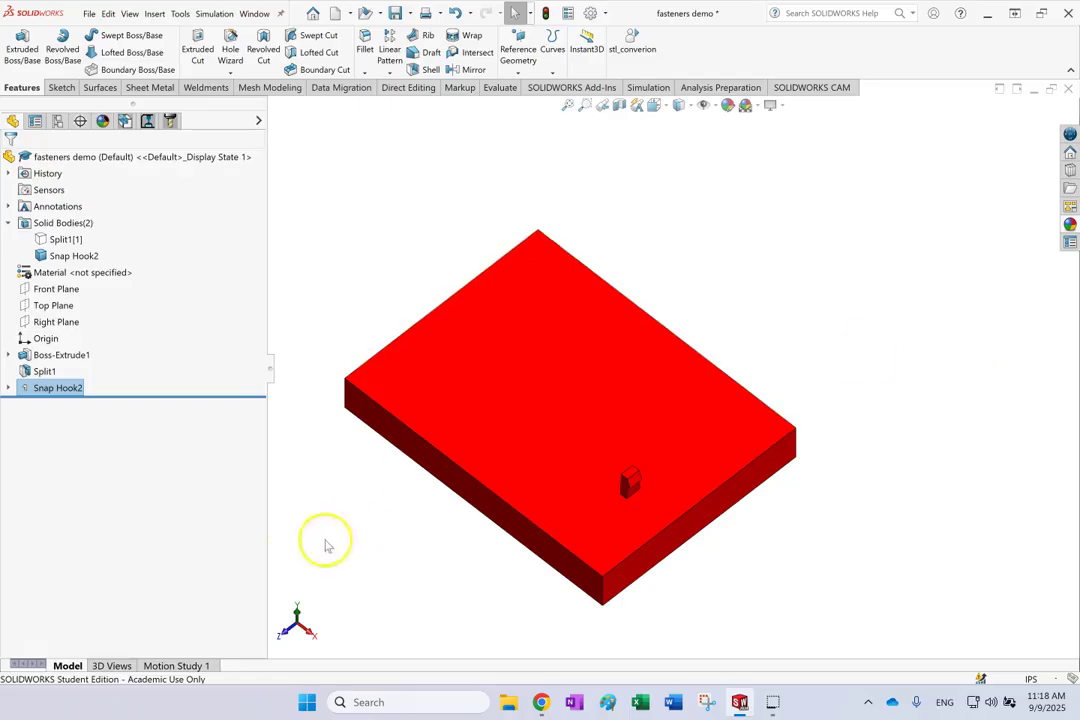
Open the 3D sketch inside Snap Hook2 for editing and move its position point closer to the block's front corner.
click(675, 231)
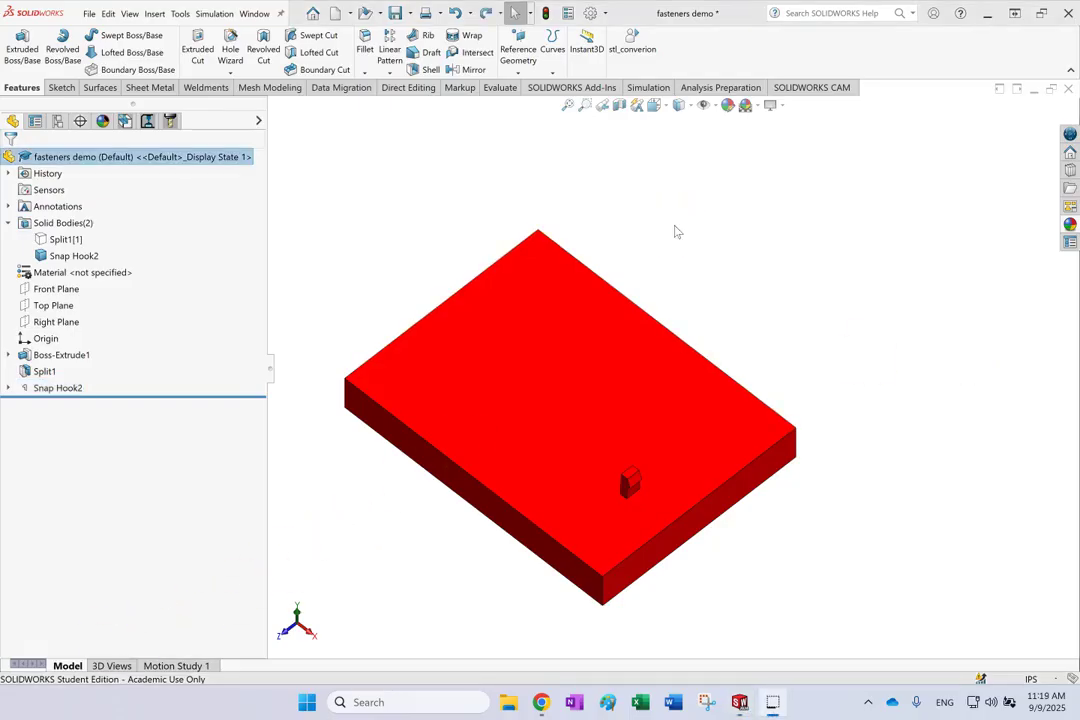
click(631, 486)
click(641, 478)
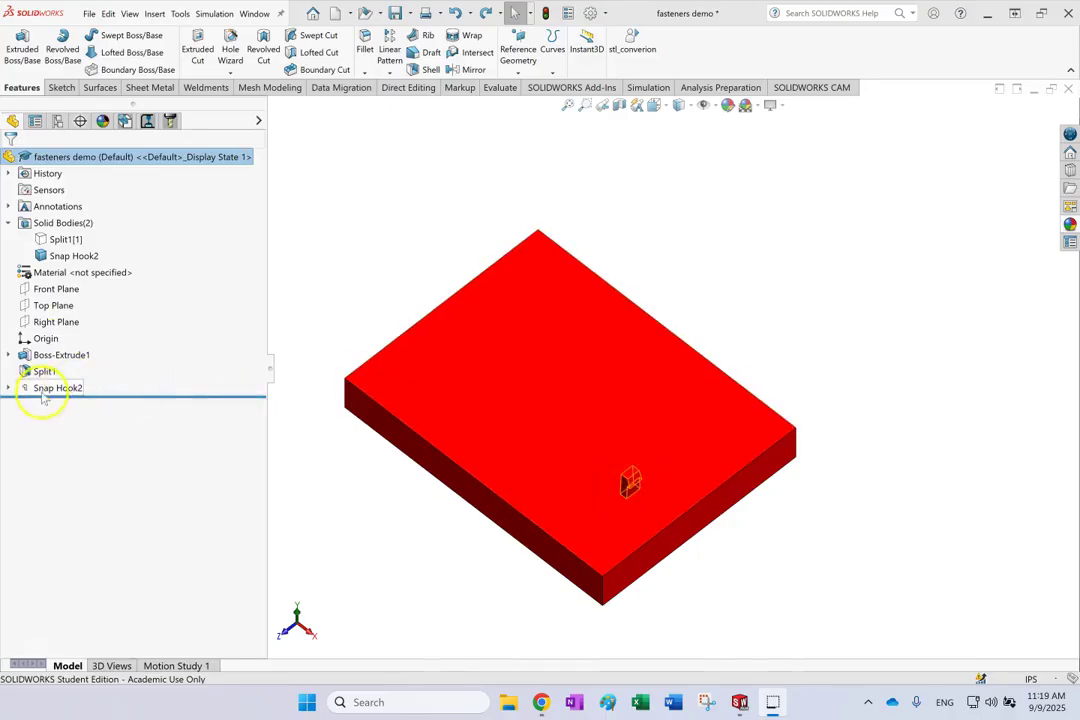
click(9, 388)
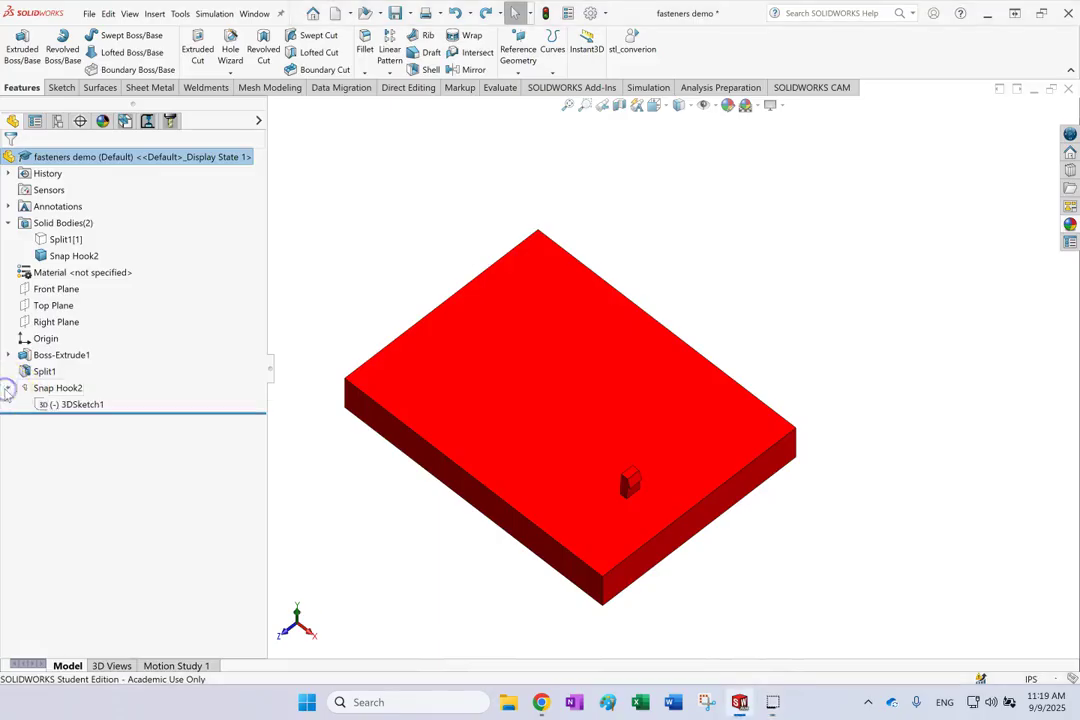
click(68, 404)
click(73, 377)
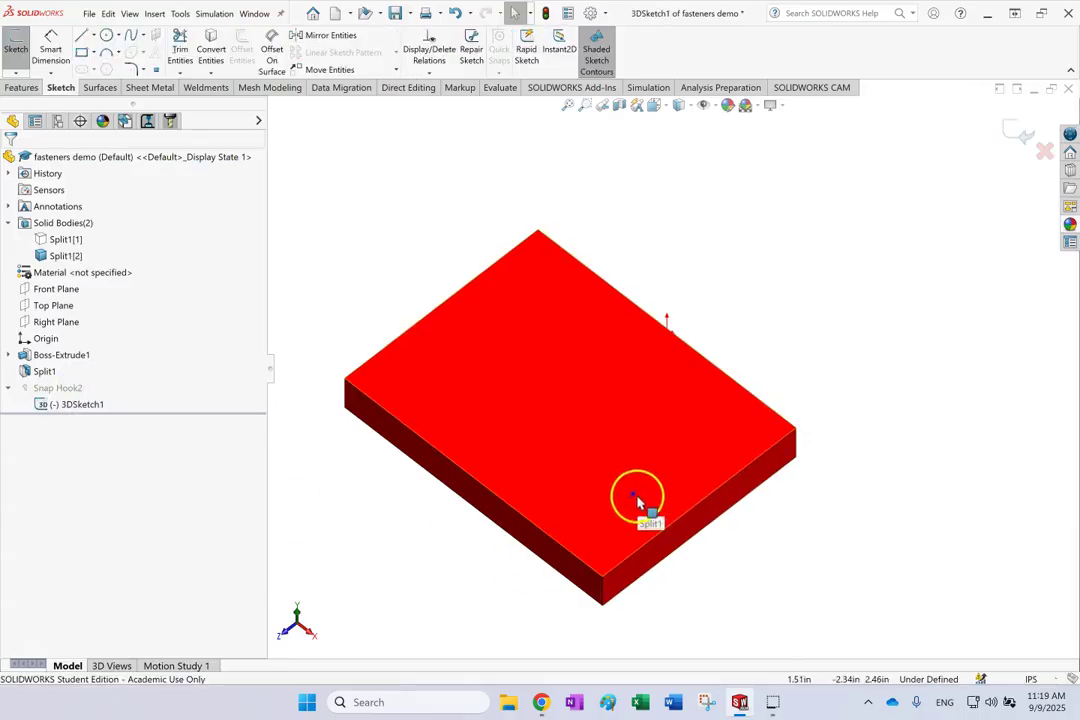
drag(636, 499, 614, 536)
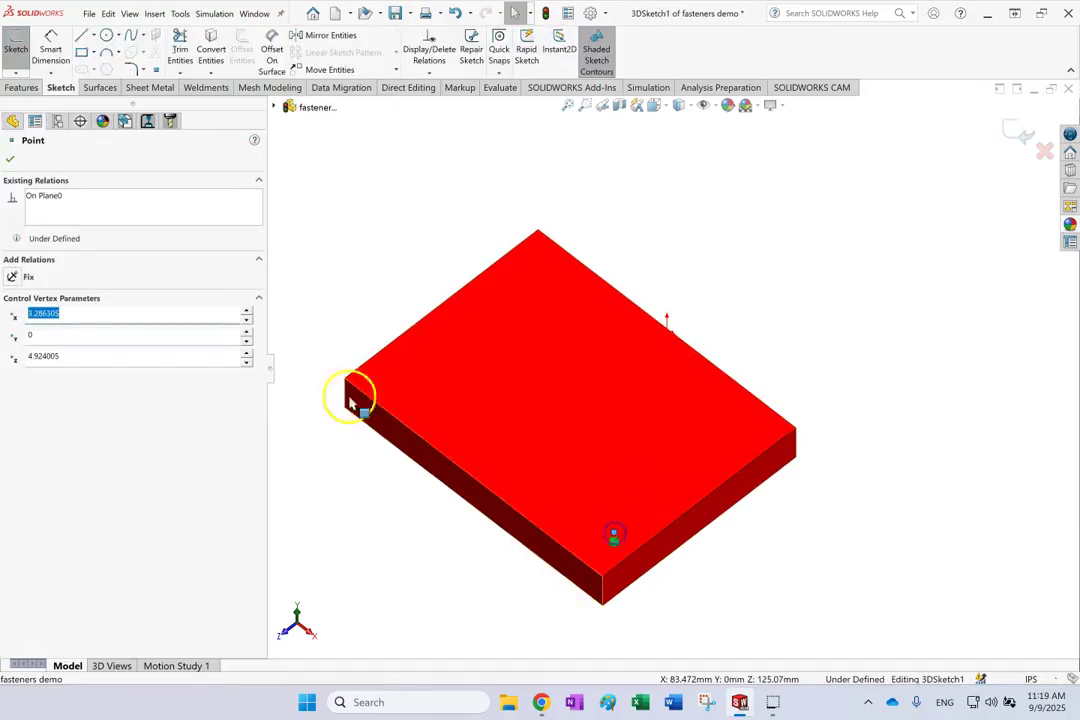
Dimension the hook's position point 0.5 in from the short upper edge beside the front corner.
click(51, 50)
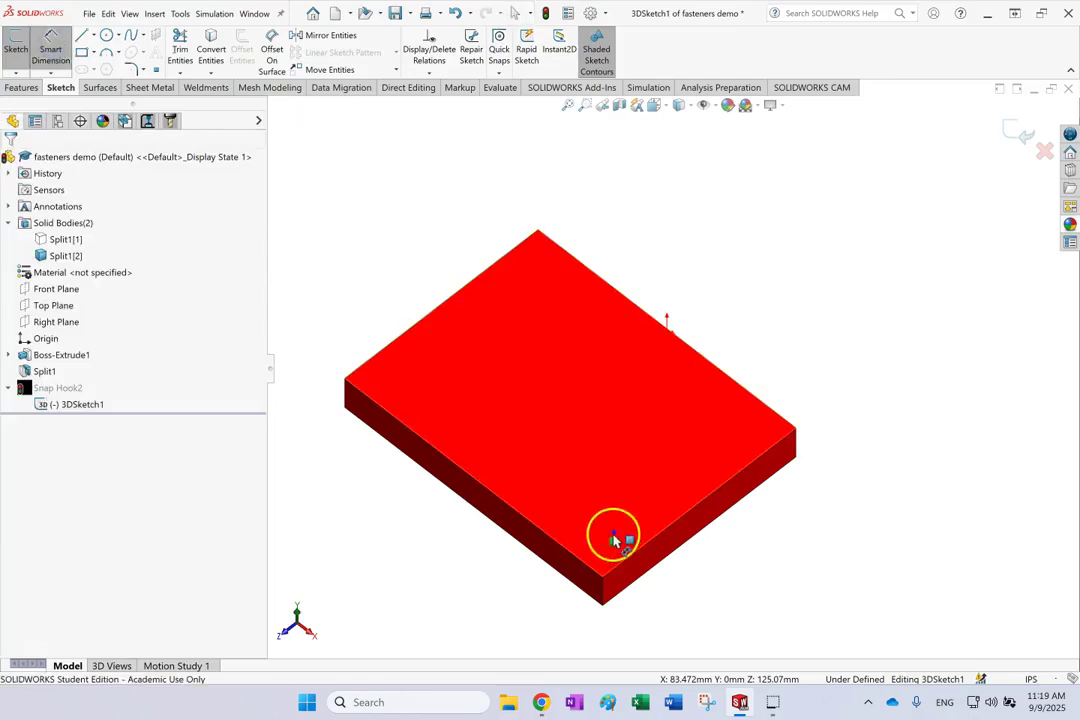
click(614, 536)
click(641, 550)
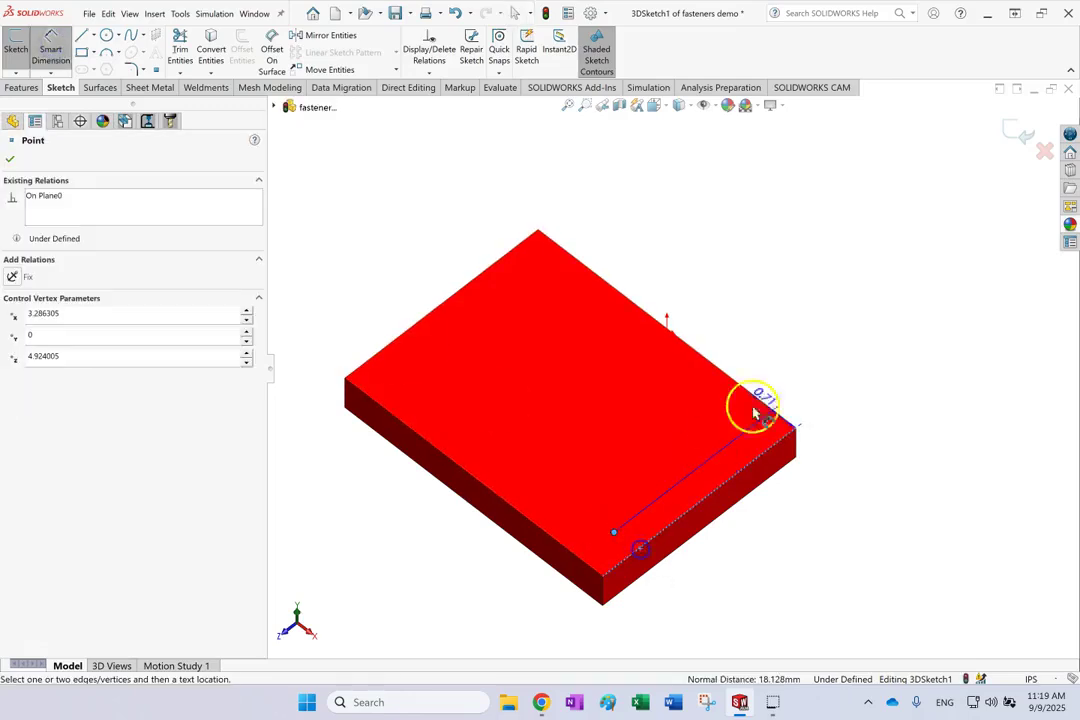
click(830, 427)
text(0.)
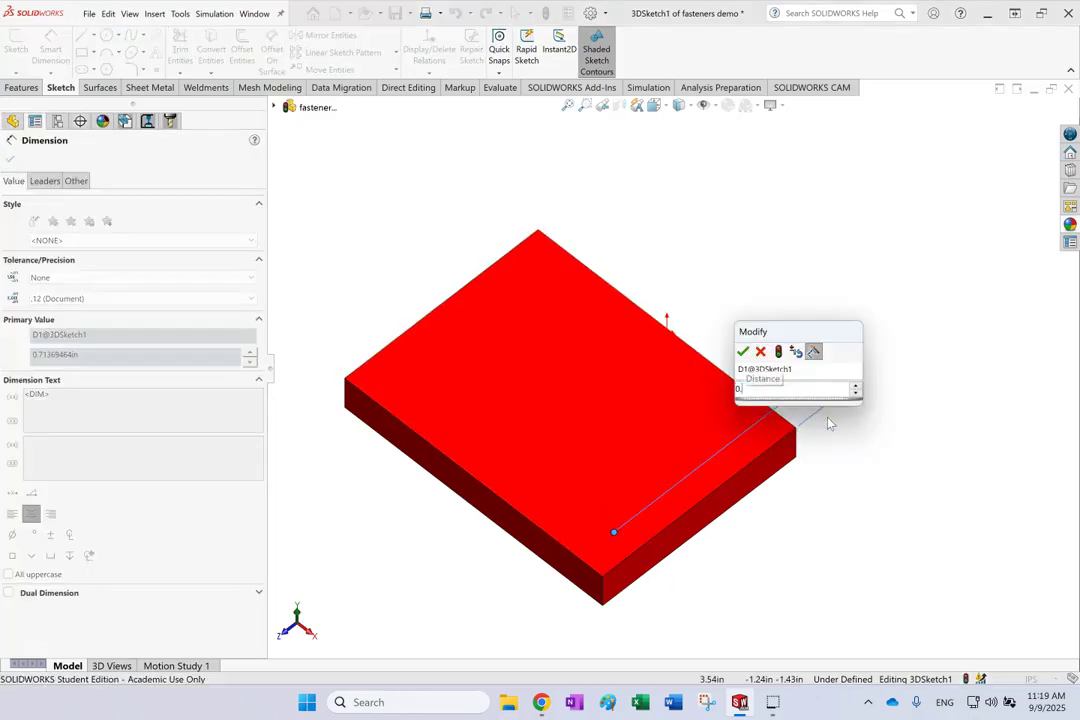
text(5)
key(Return)
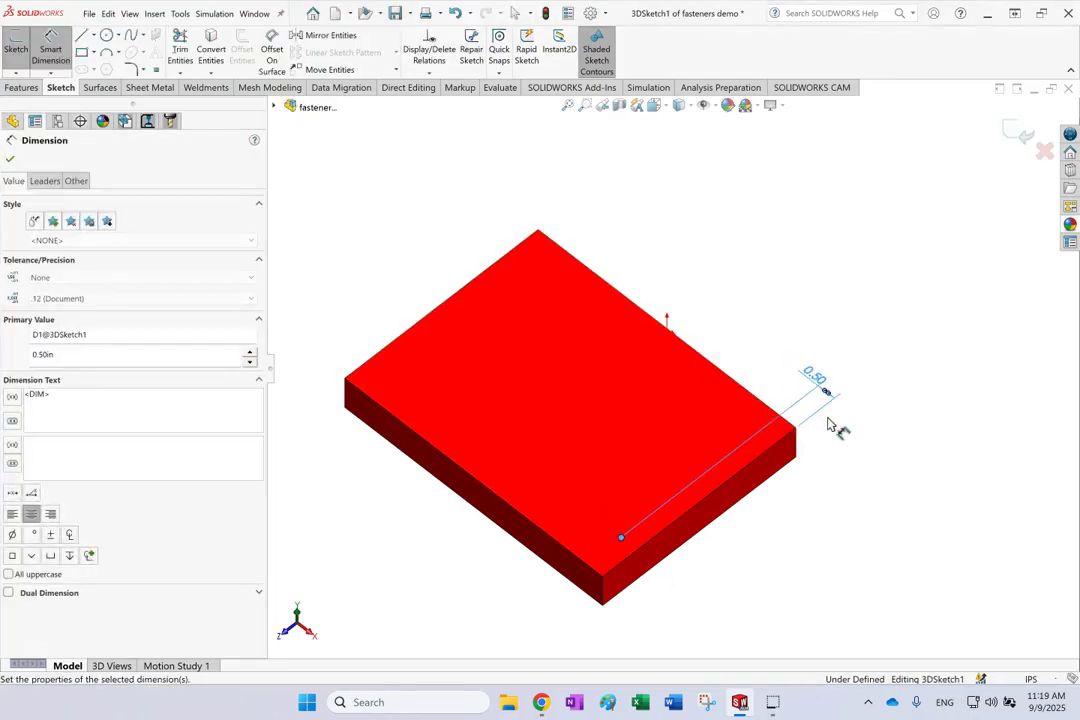
Dimension the hook's position point 1 in from the long front side face and exit the 3D sketch.
click(590, 572)
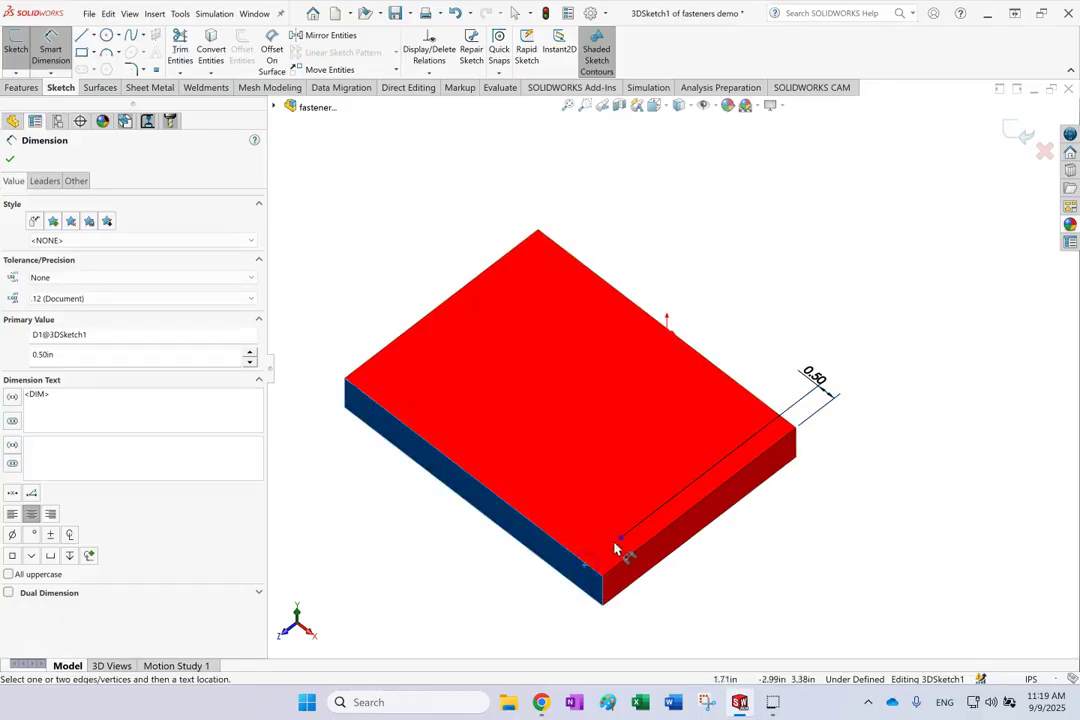
click(620, 539)
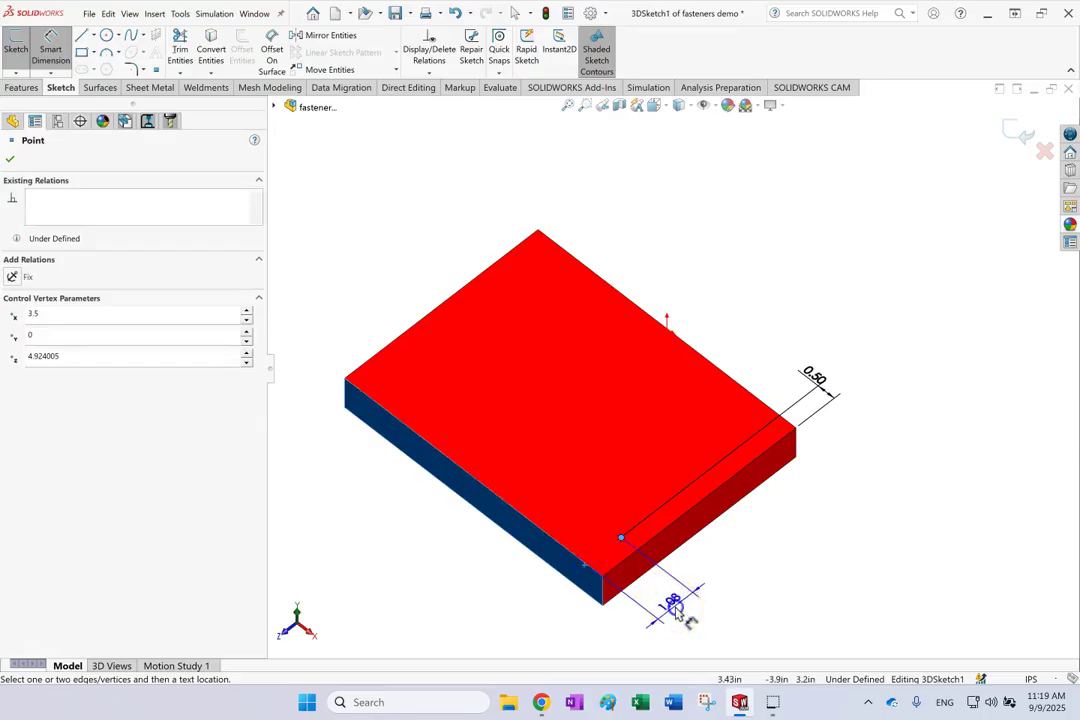
click(690, 598)
text(1)
key(Return)
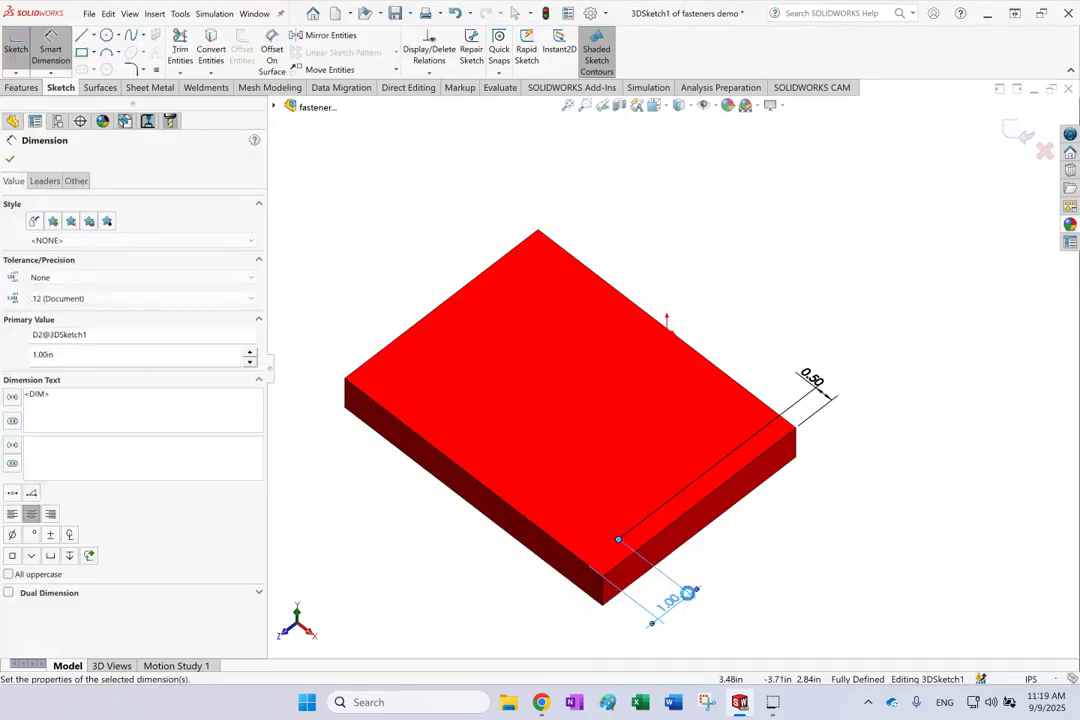
click(1025, 131)
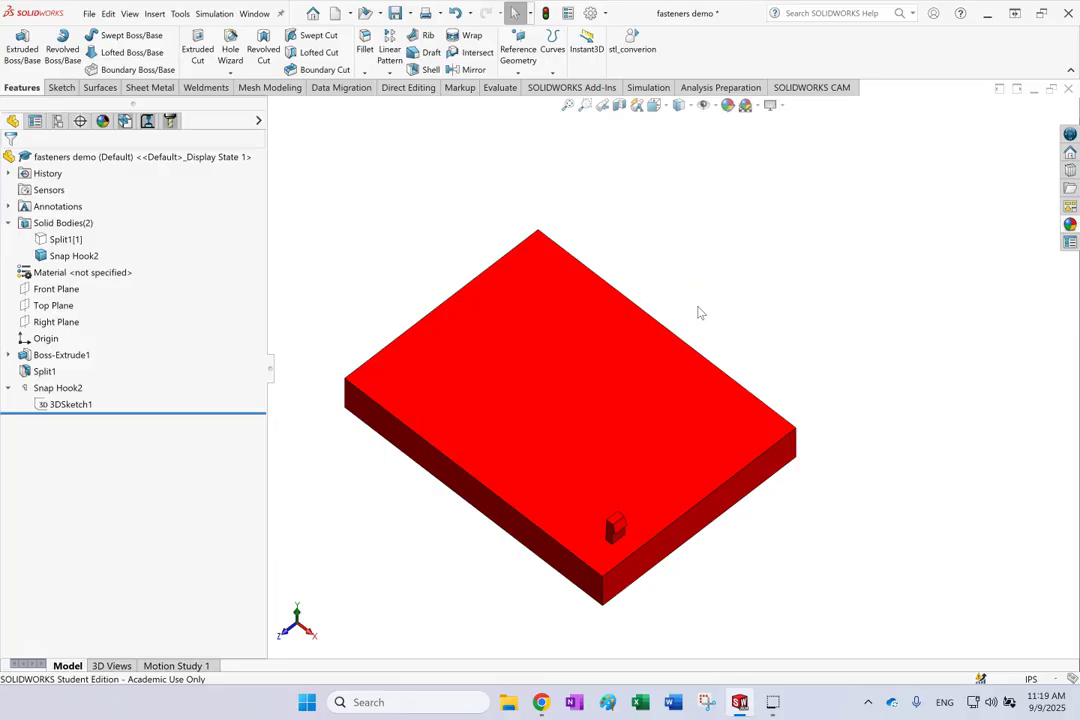
Show the hidden upper solid body Split1[1] above the red body.
scroll(653, 405, up, 3)
scroll(617, 460, down, 2)
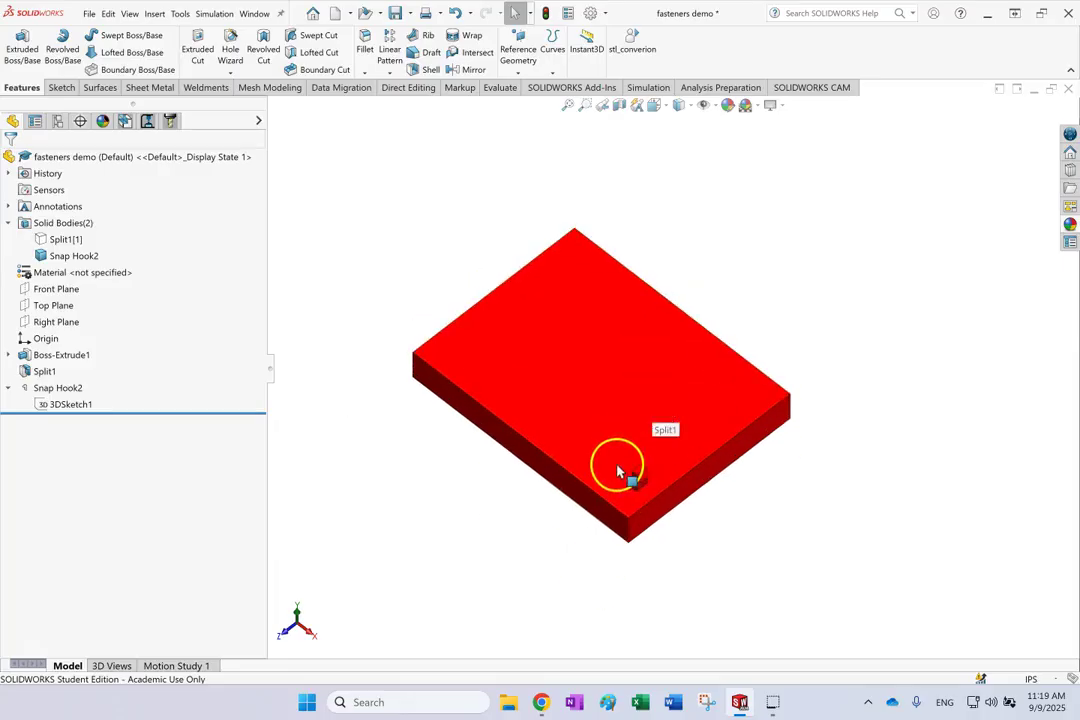
click(406, 233)
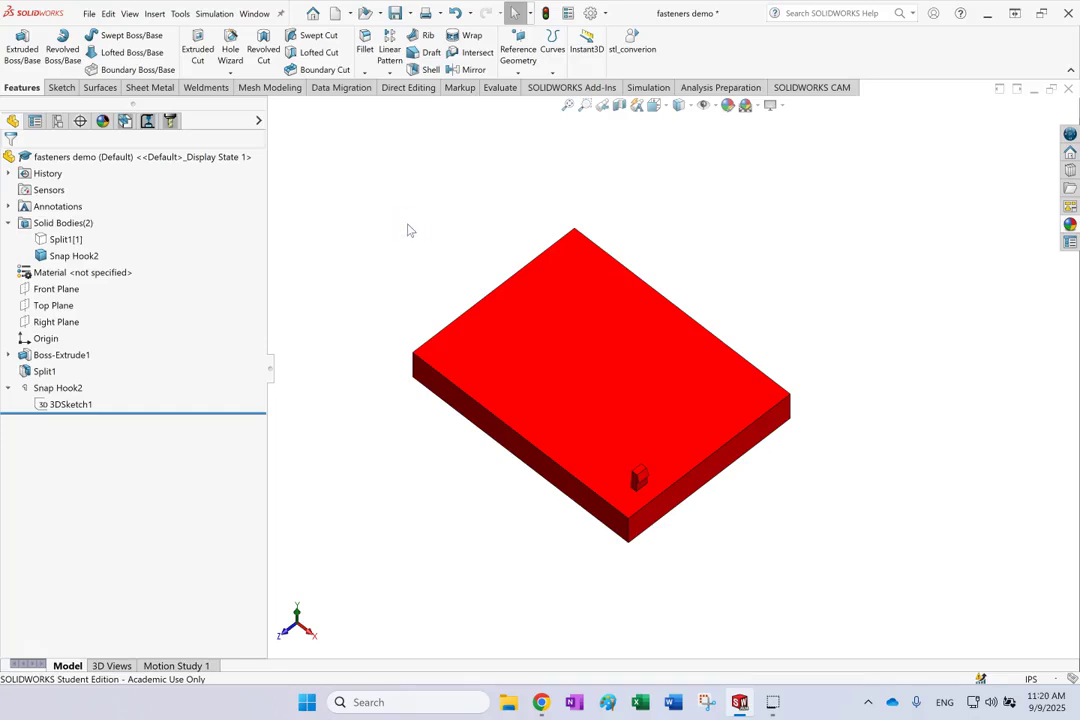
right_click(81, 256)
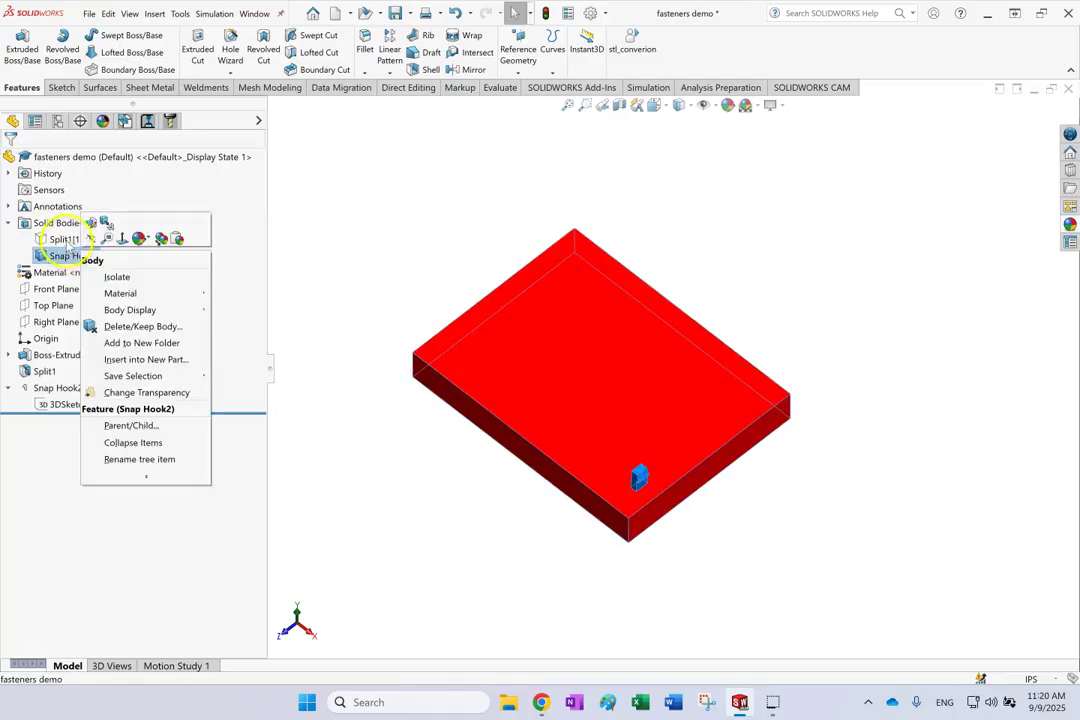
right_click(62, 239)
click(78, 222)
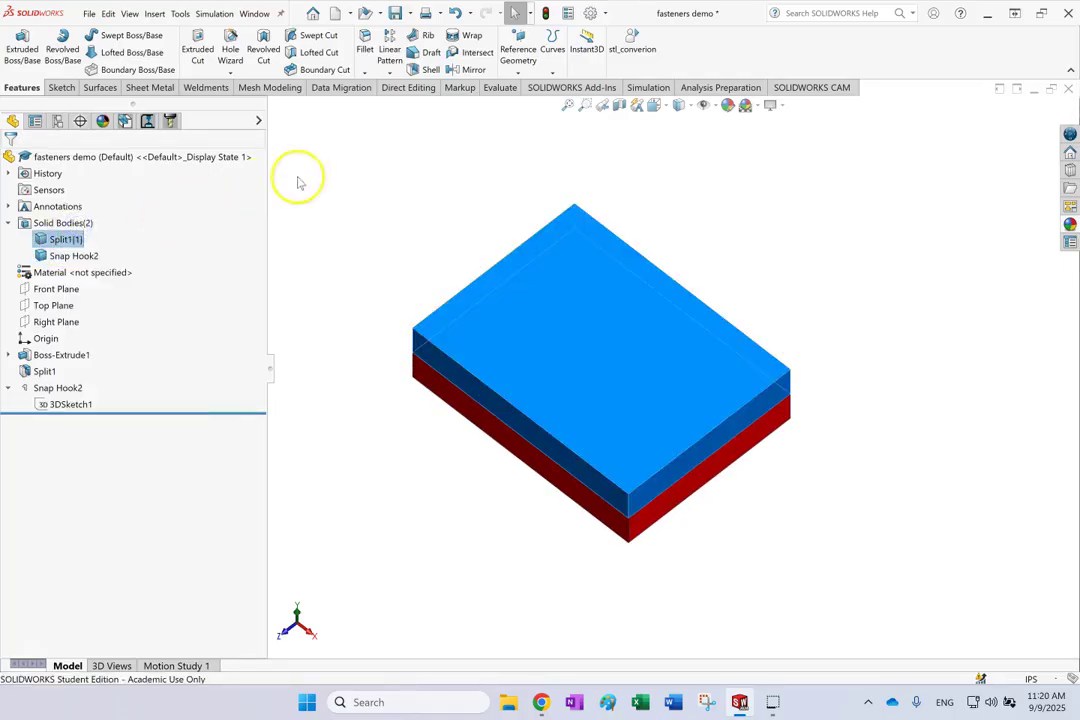
click(357, 173)
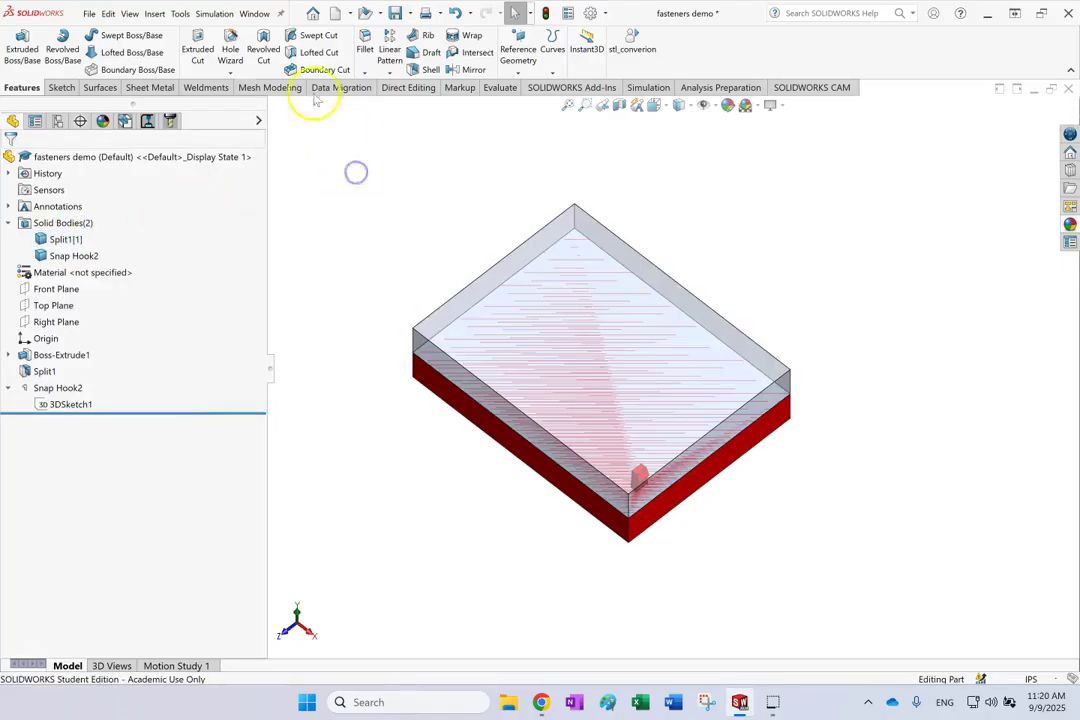
Add a snap hook groove that uses Snap Hook2 as the hook feature and the upper body Split1[1] as the body.
click(155, 14)
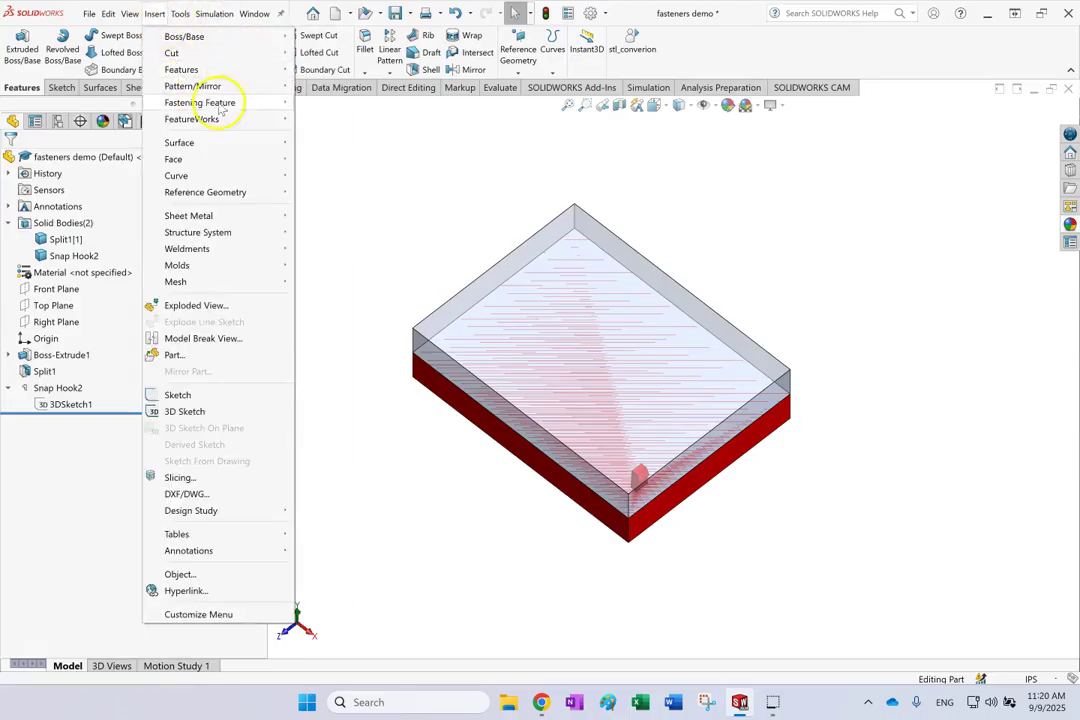
mouse_move(217, 102)
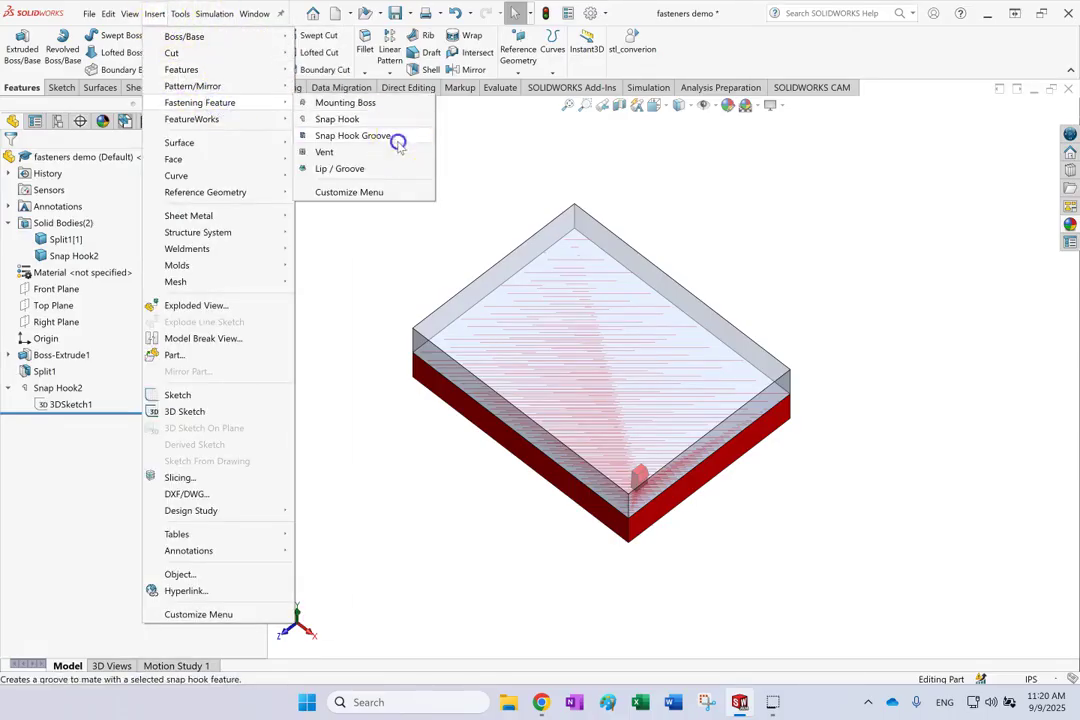
click(352, 136)
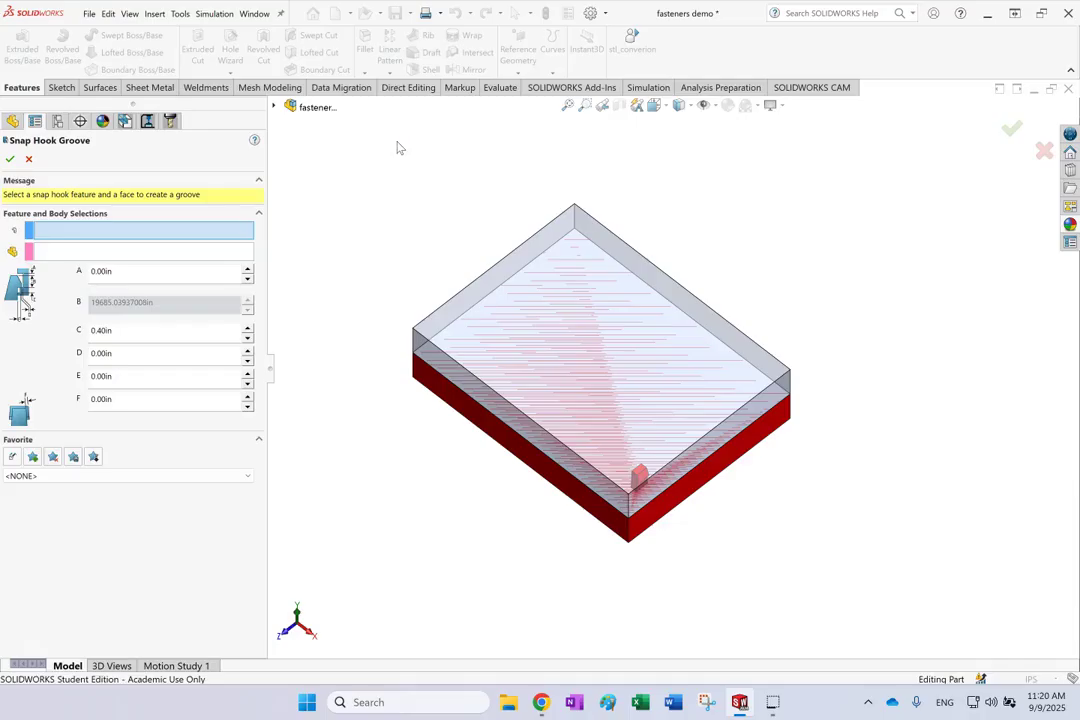
click(124, 236)
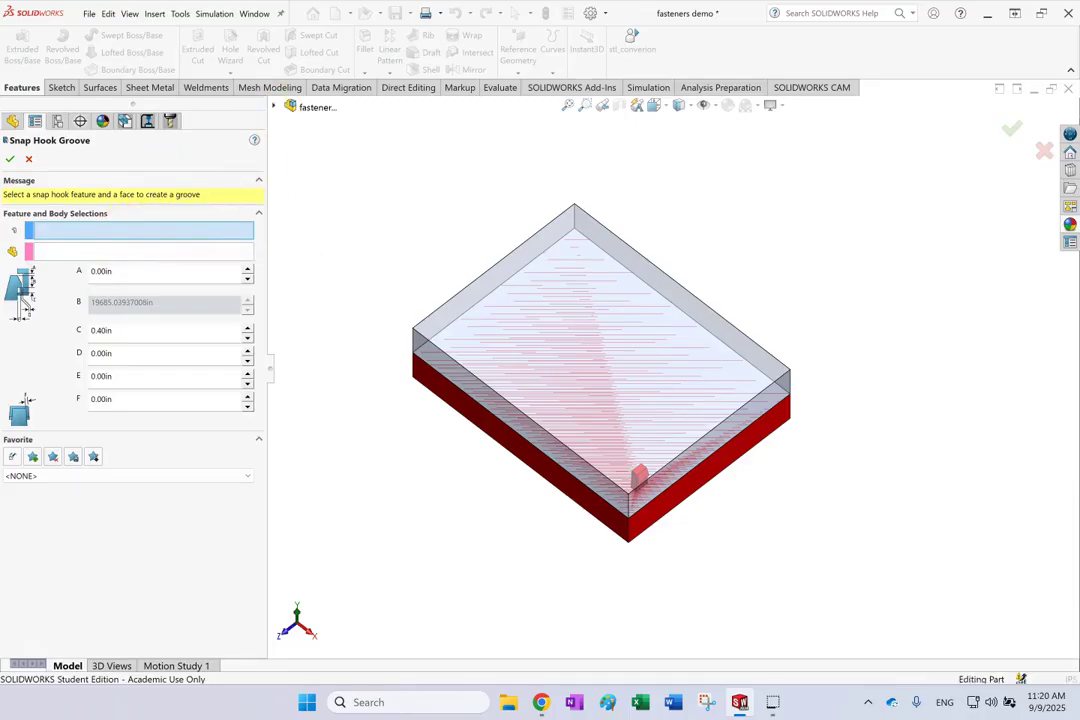
click(273, 107)
click(324, 304)
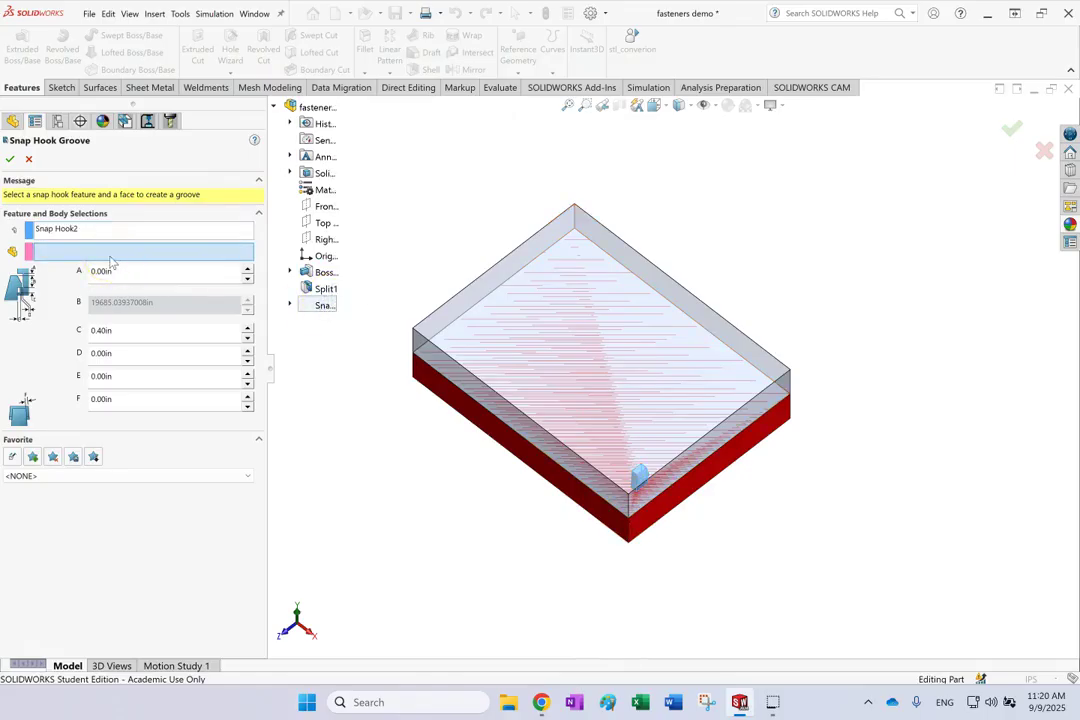
click(450, 323)
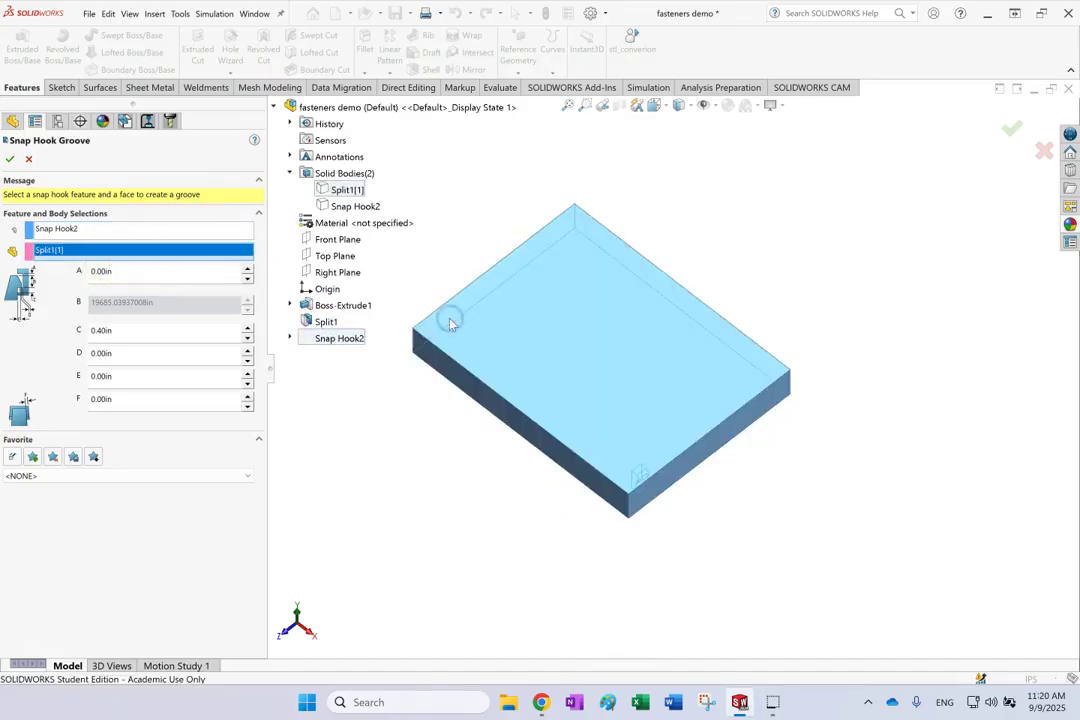
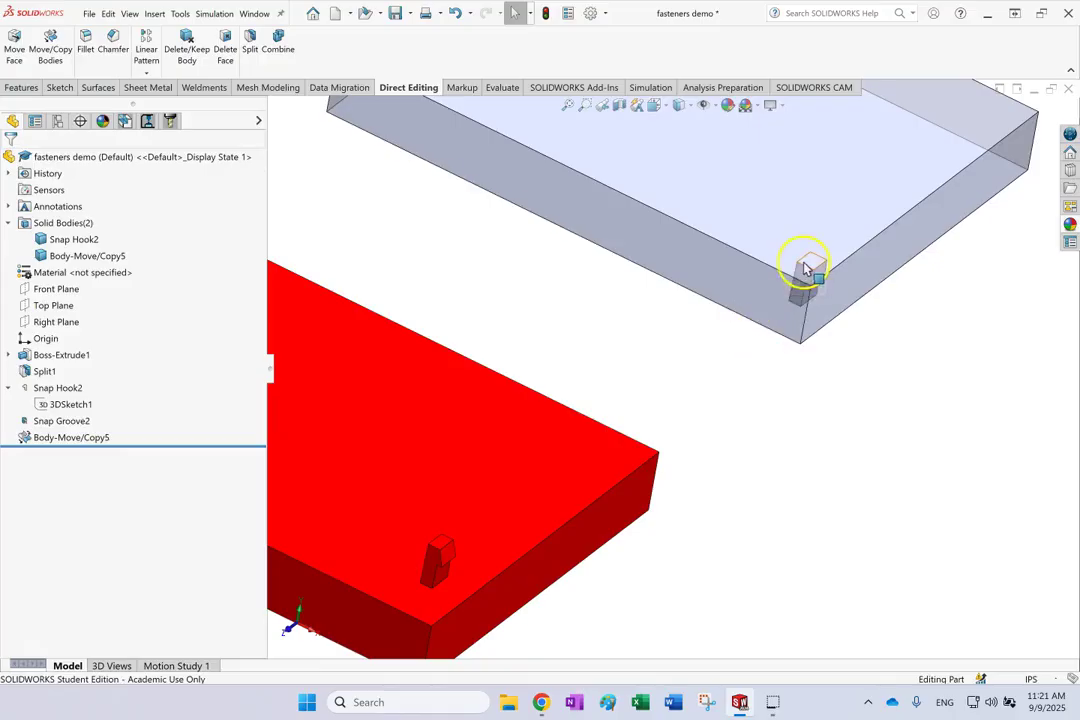
Edit Snap Groove2, setting the offset width F and the clearance A to 0.02 in each.
scroll(873, 410, up, 4)
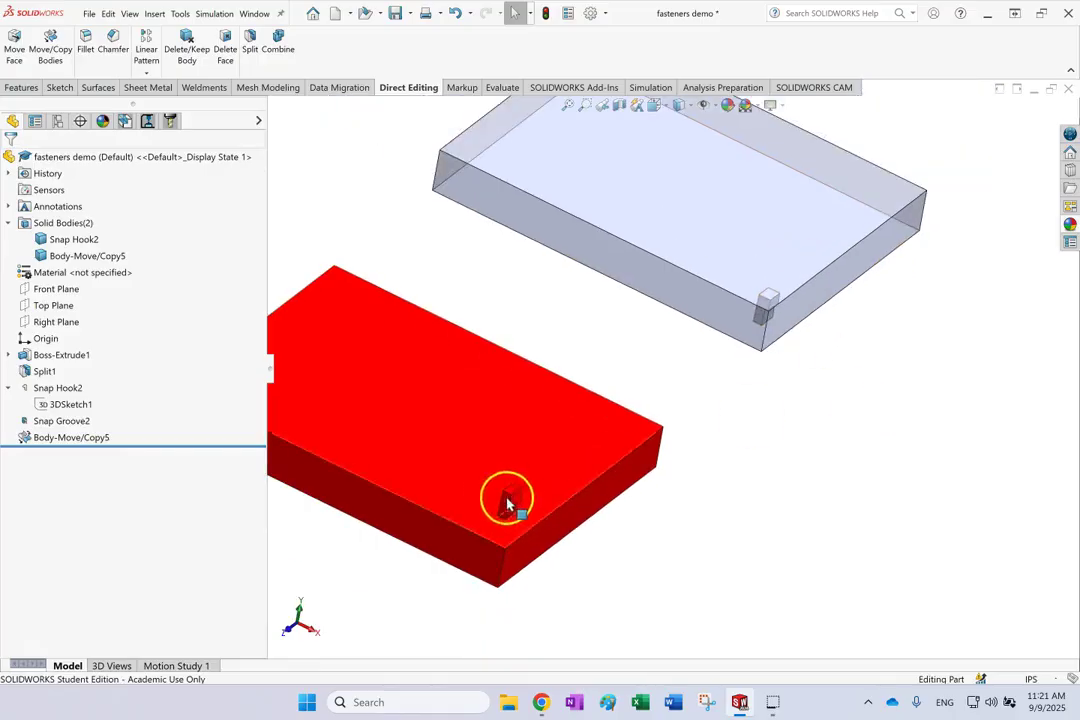
scroll(672, 538, up, 2)
middle_drag(672, 538, 455, 477)
key(ctrl+7)
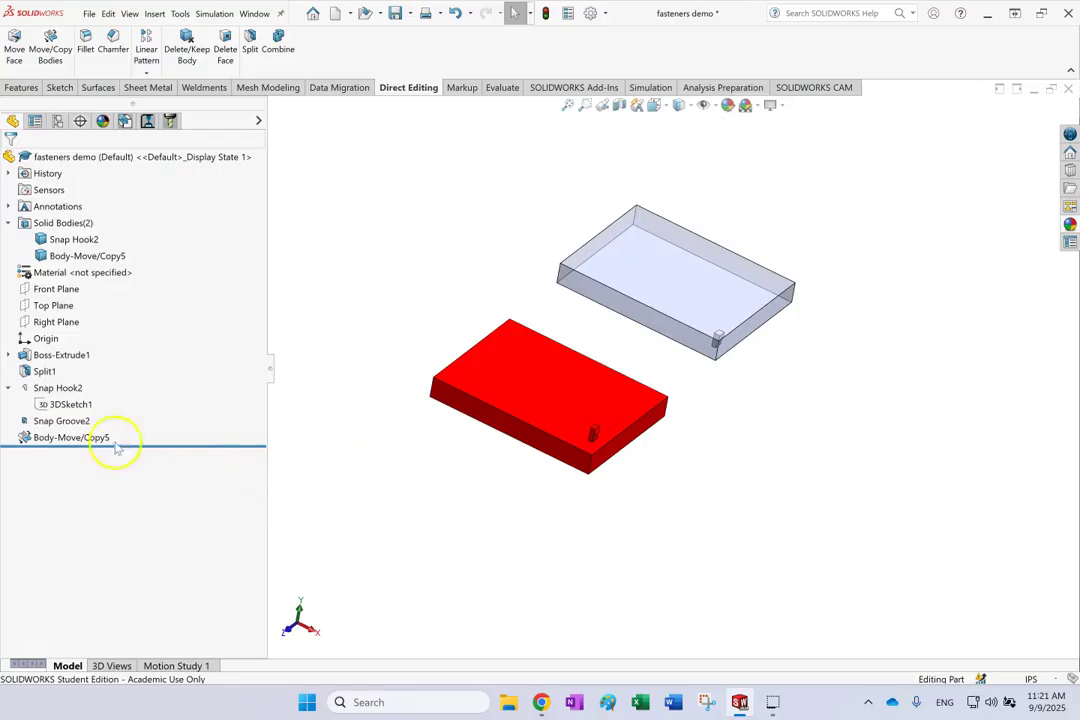
right_click(65, 421)
click(80, 397)
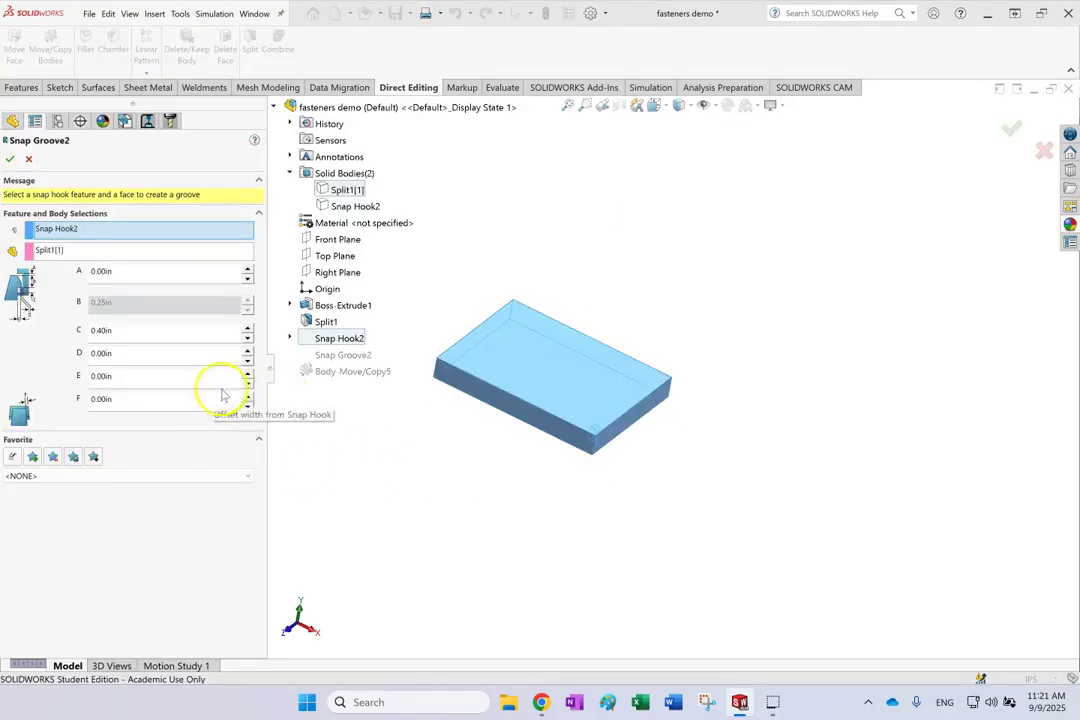
scroll(643, 459, down, 3)
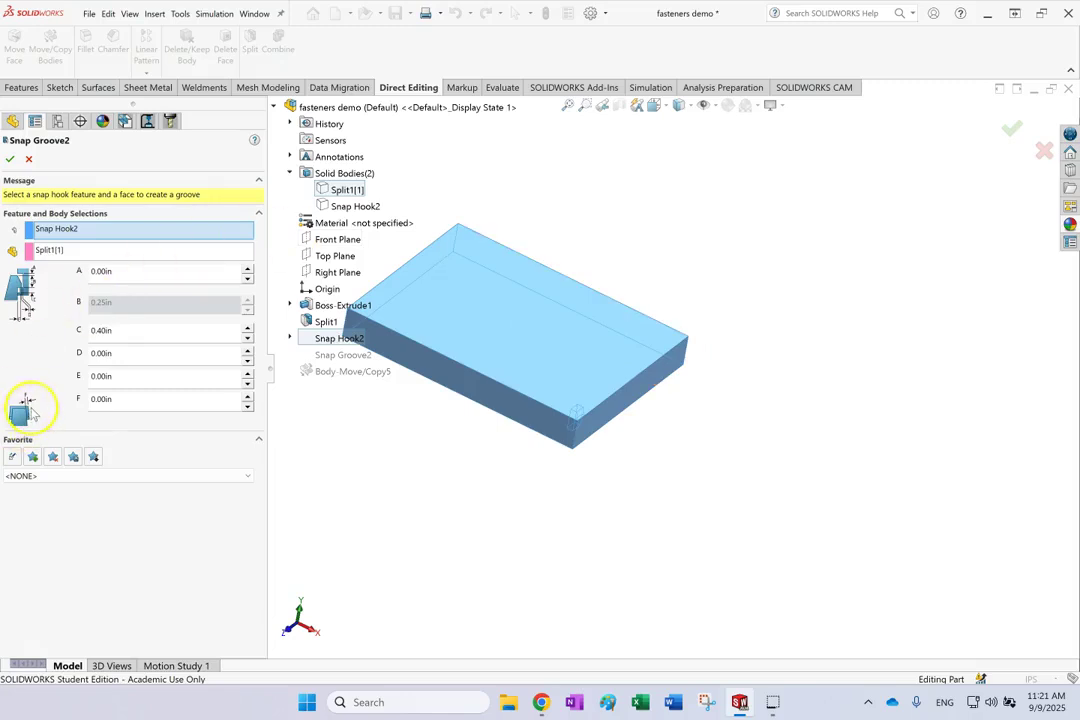
click(101, 398)
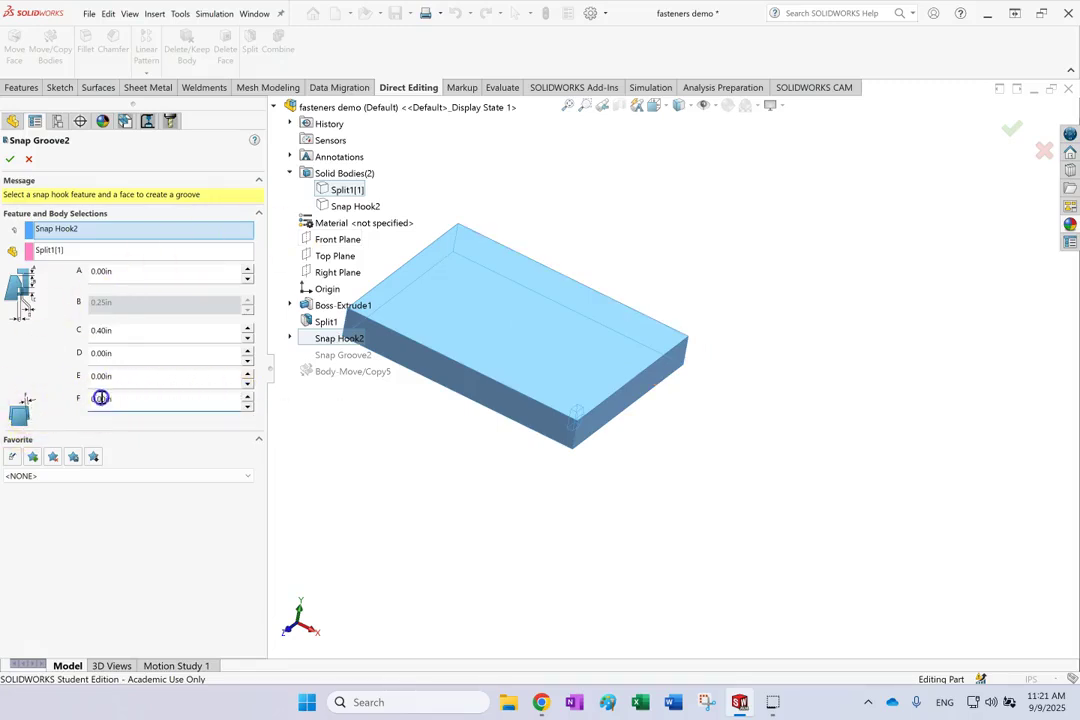
text(2)
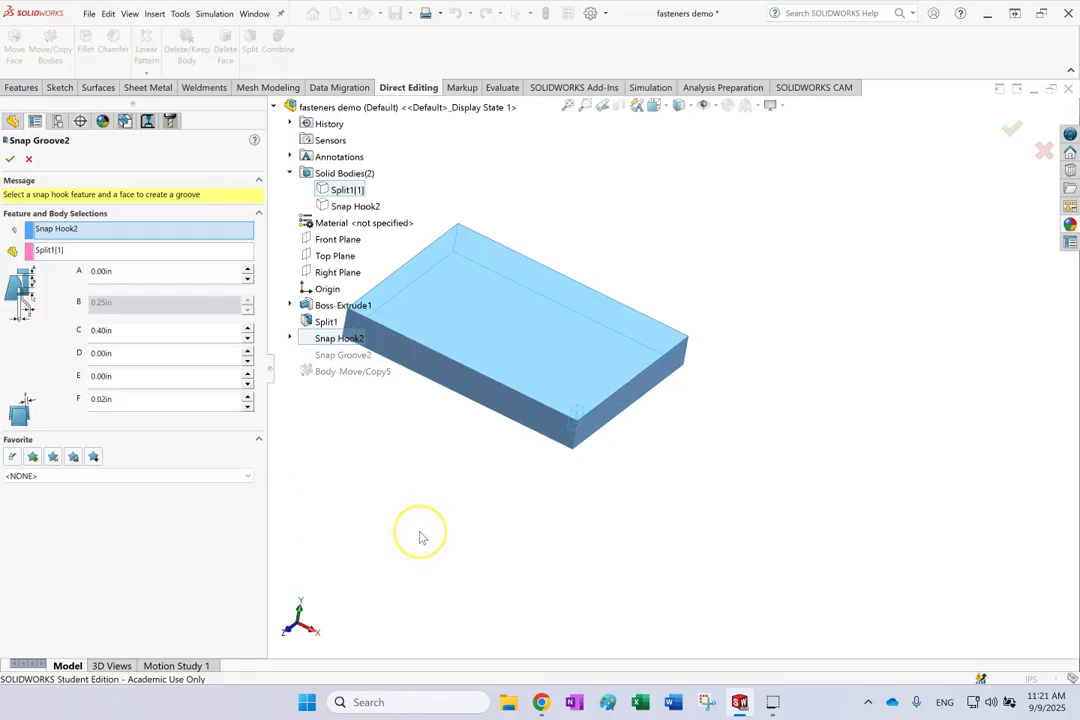
click(155, 403)
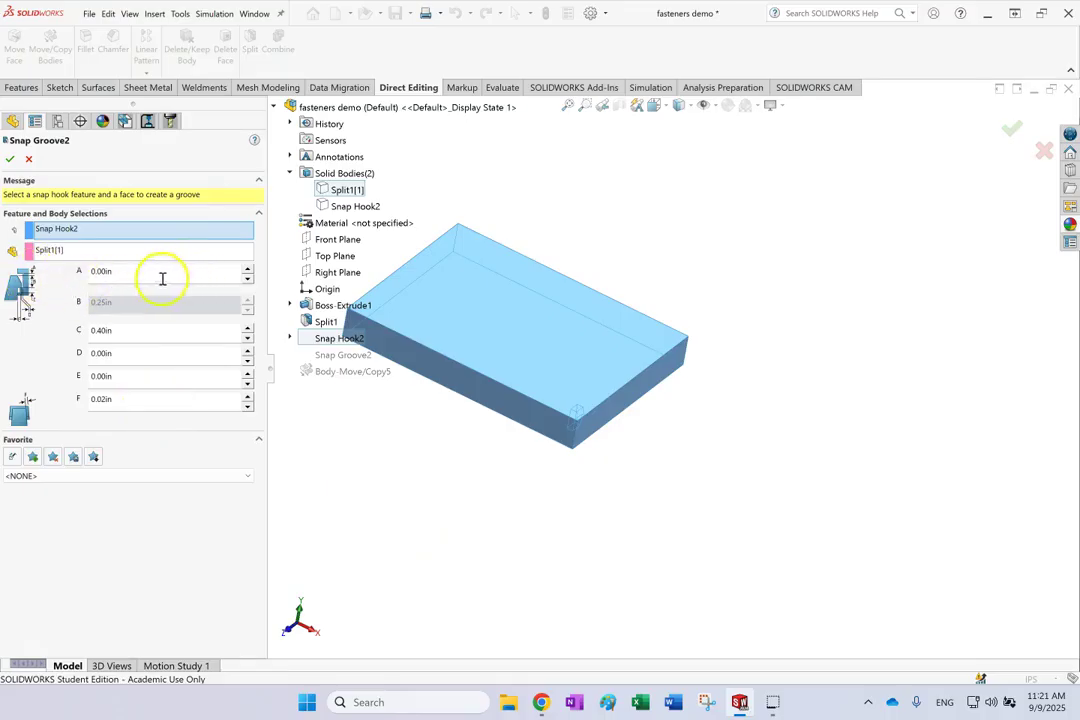
click(106, 270)
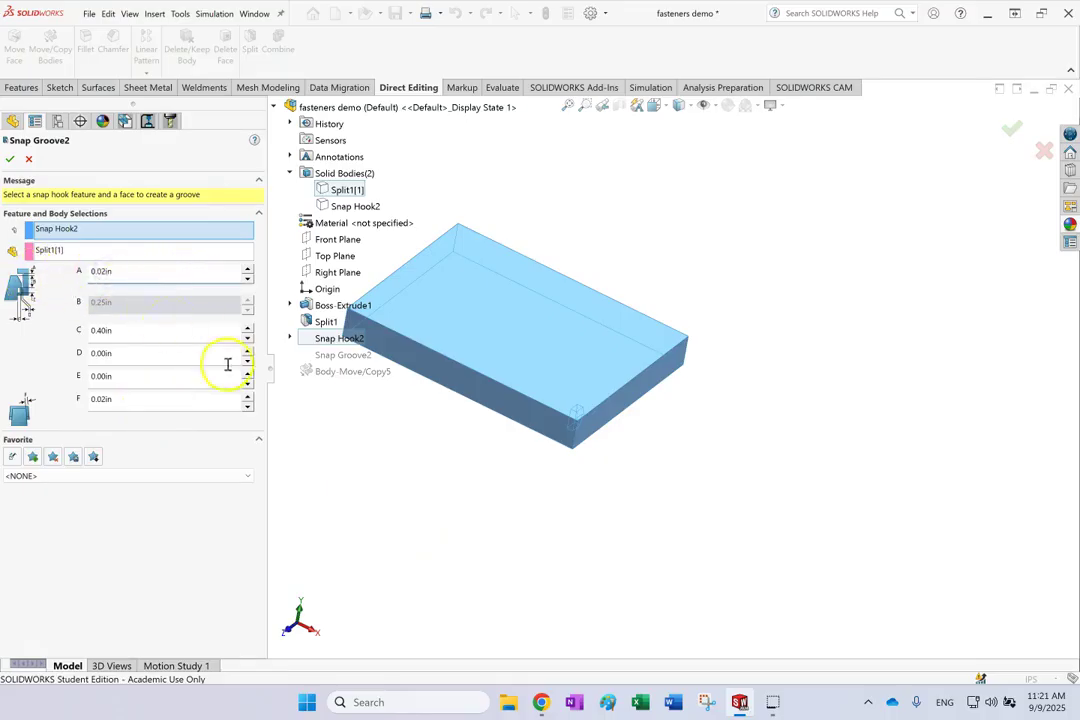
click(10, 159)
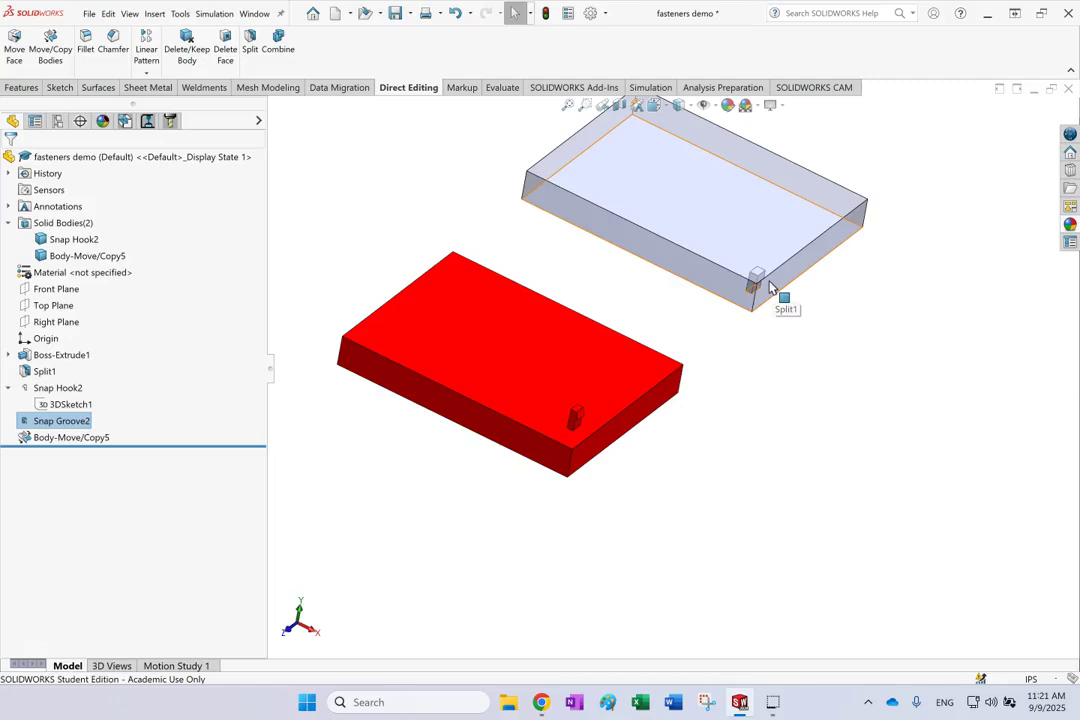
Examine the snap hook on the red body and the mating groove in the transparent body, including from underneath.
click(610, 451)
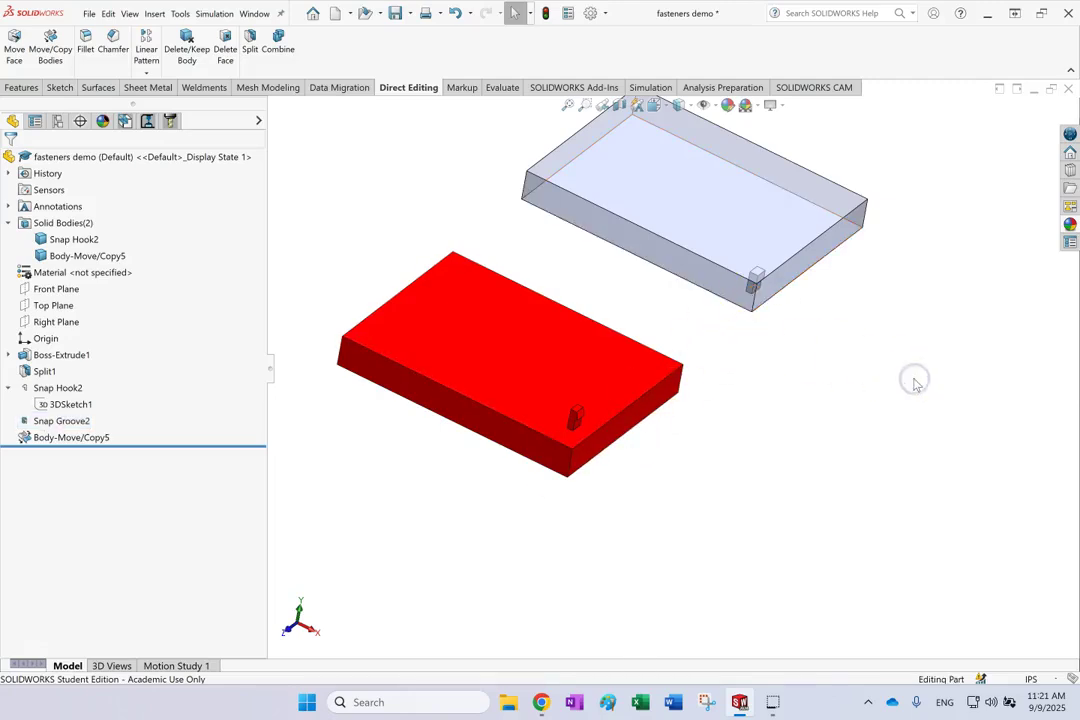
key(Up)
click(779, 294)
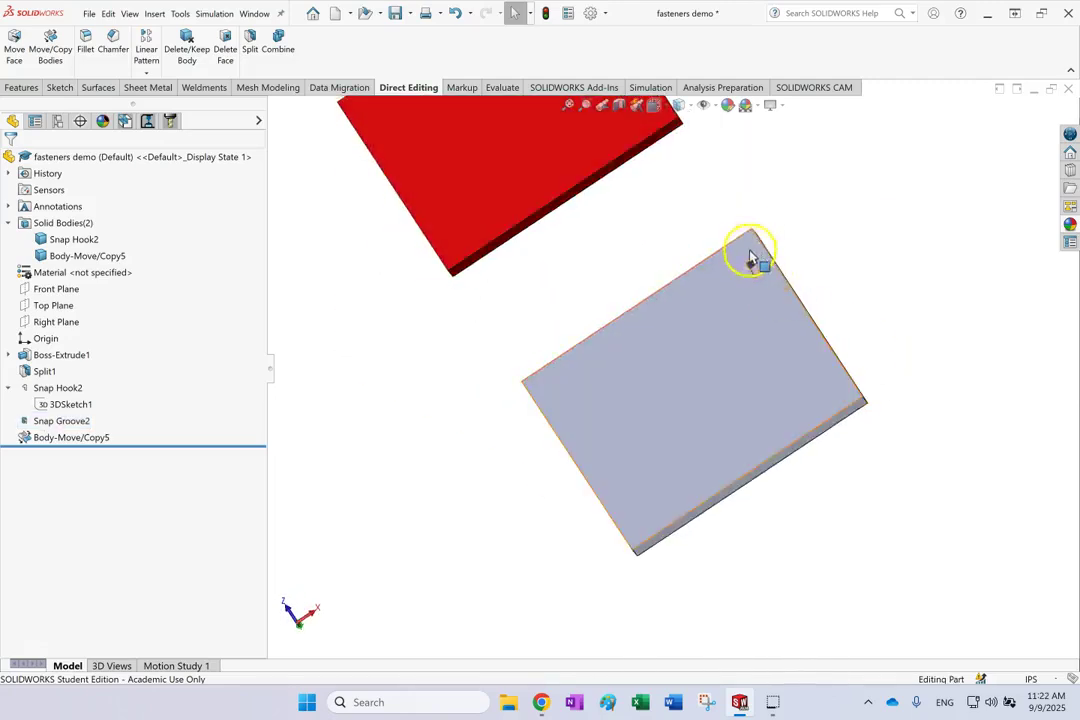
key(Up)
key(Up)
key(Up)
key(Up)
key(Up)
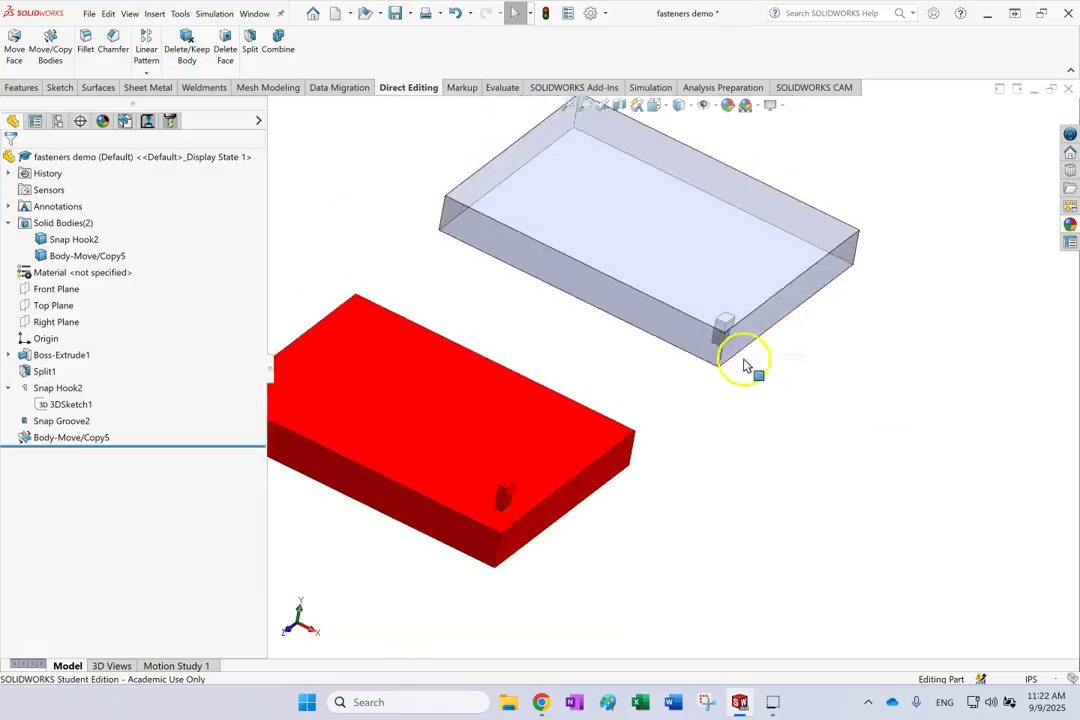
scroll(440, 450, down, 2)
scroll(735, 294, up, 5)
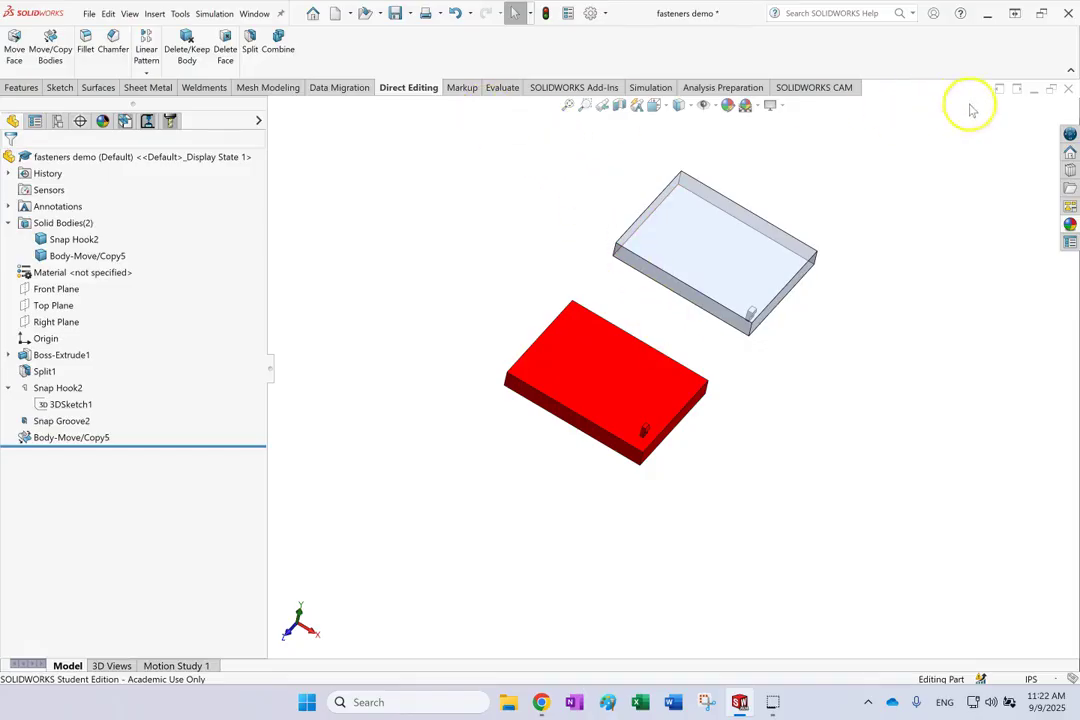
Save the fasteners demo part and close it.
click(395, 13)
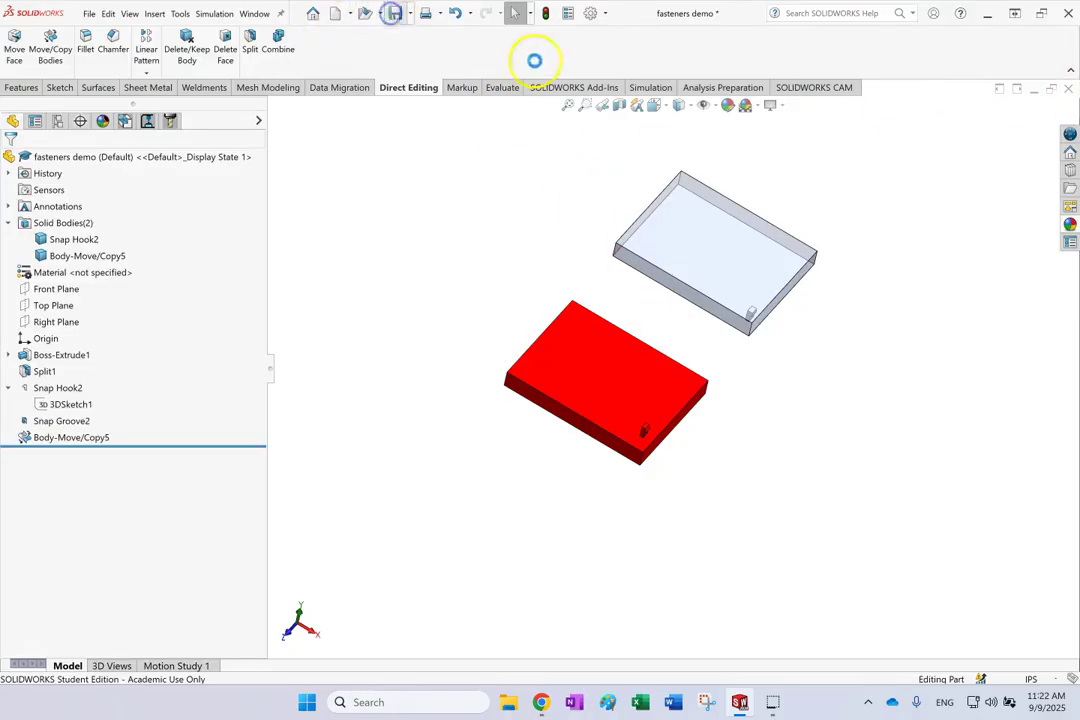
click(1070, 88)
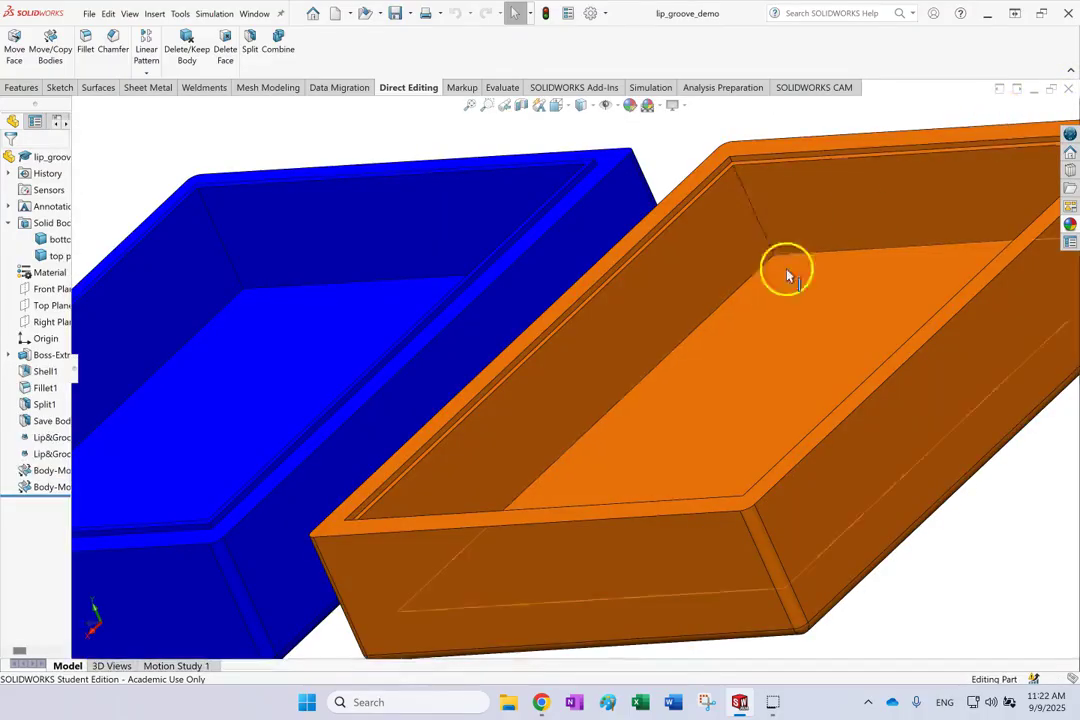
Examine the lip around the blue body's rim and the matching groove around the orange body's rim in lip_groove_demo.
scroll(220, 330, down, 2)
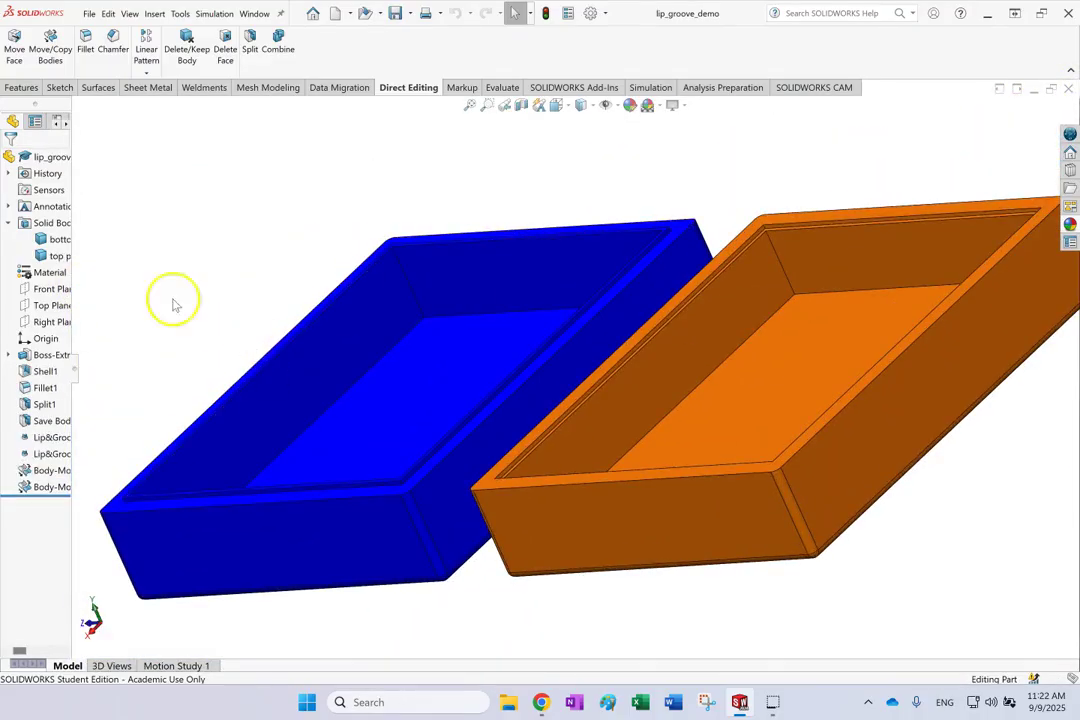
key(ctrl+7)
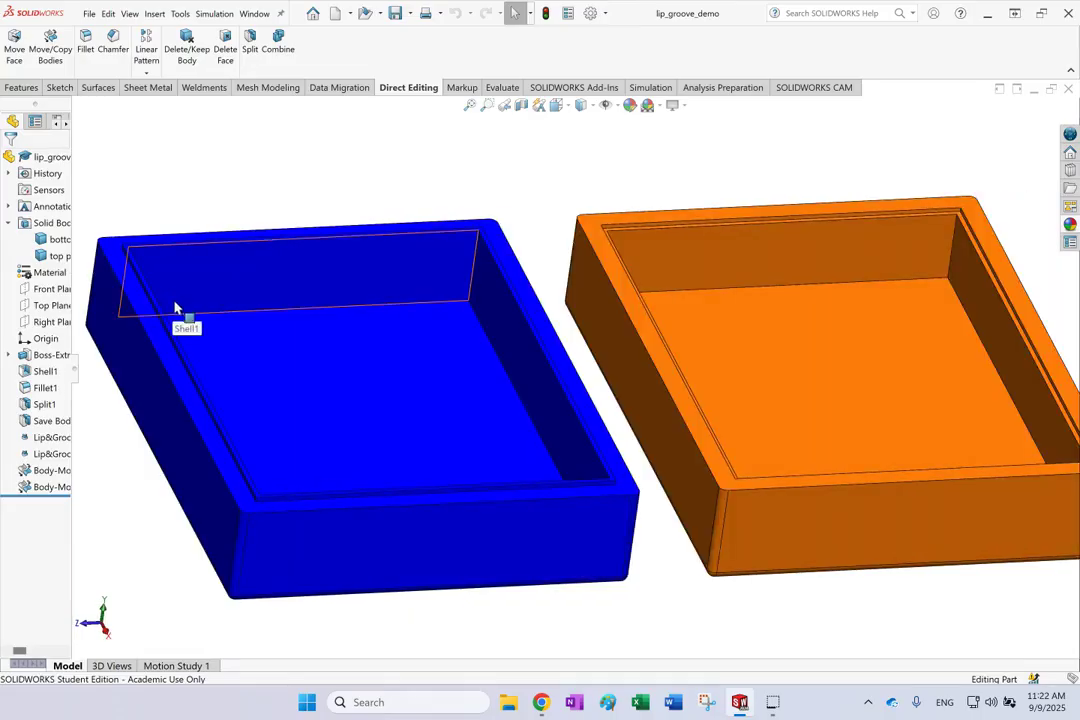
key(f)
scroll(241, 313, down, 2)
scroll(300, 335, down, 3)
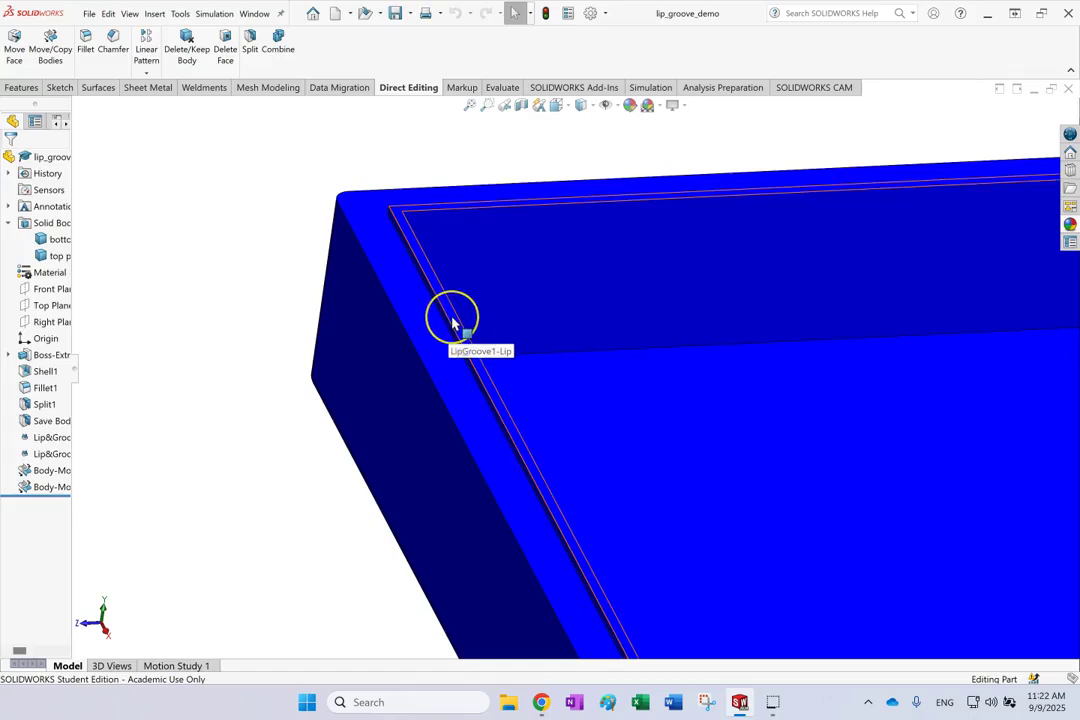
scroll(453, 325, up, 4)
scroll(831, 330, down, 3)
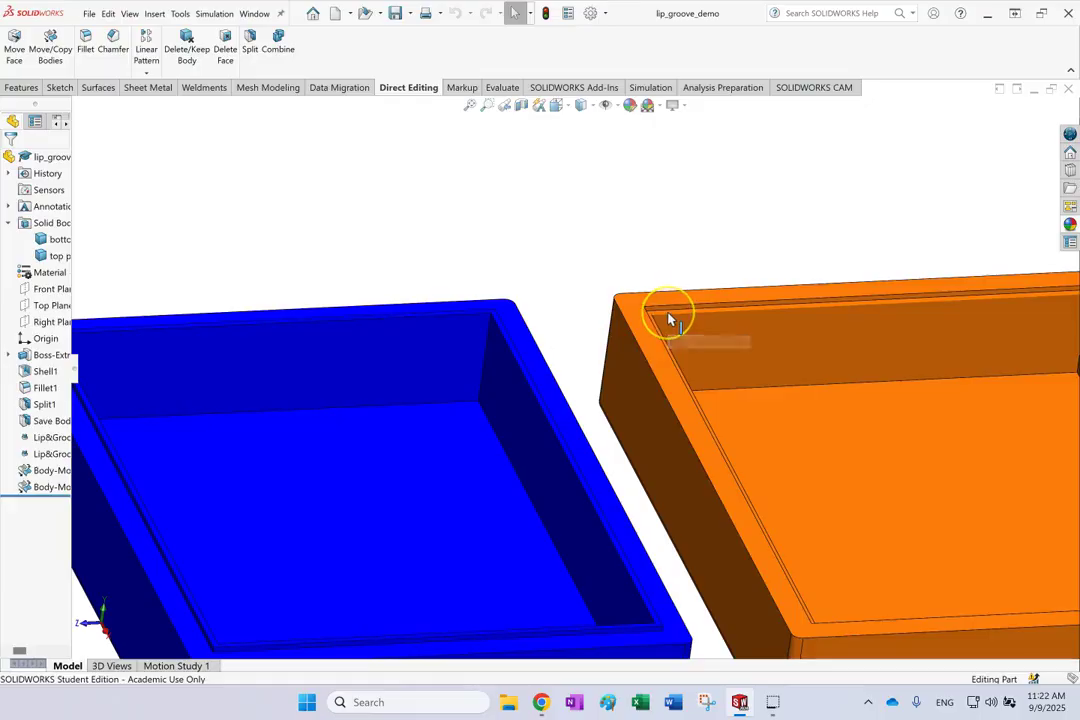
key(f)
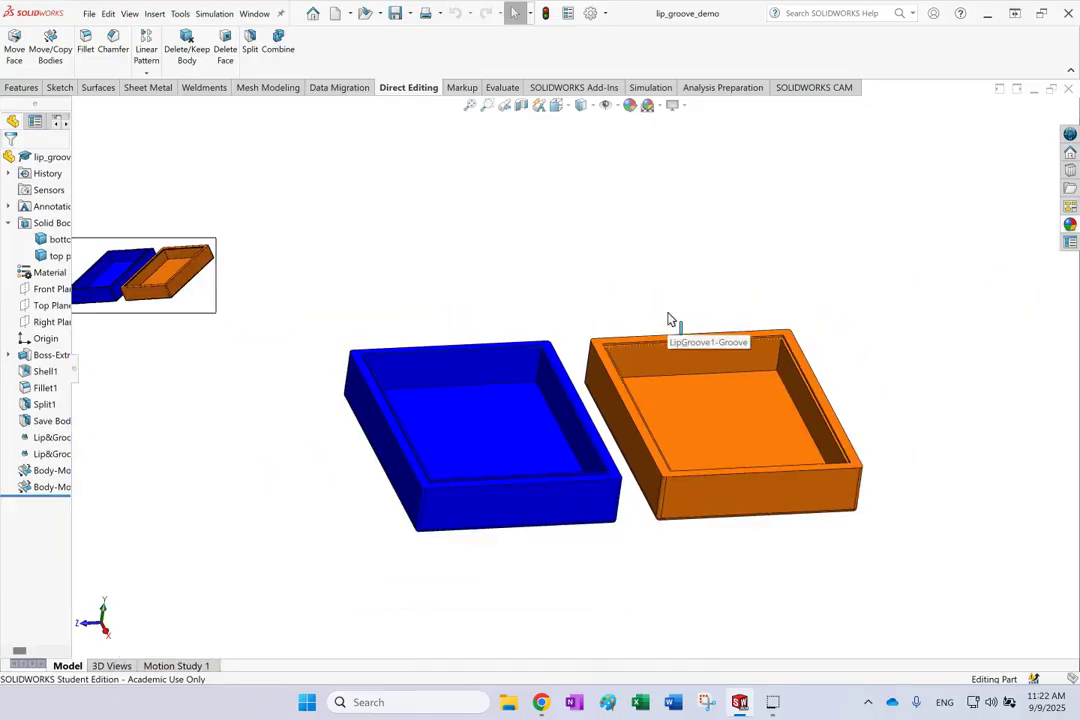
mouse_move(591, 410)
mouse_down()
mouse_move(634, 432)
mouse_move(658, 412)
mouse_move(677, 340)
mouse_move(668, 316)
mouse_move(636, 378)
mouse_up()
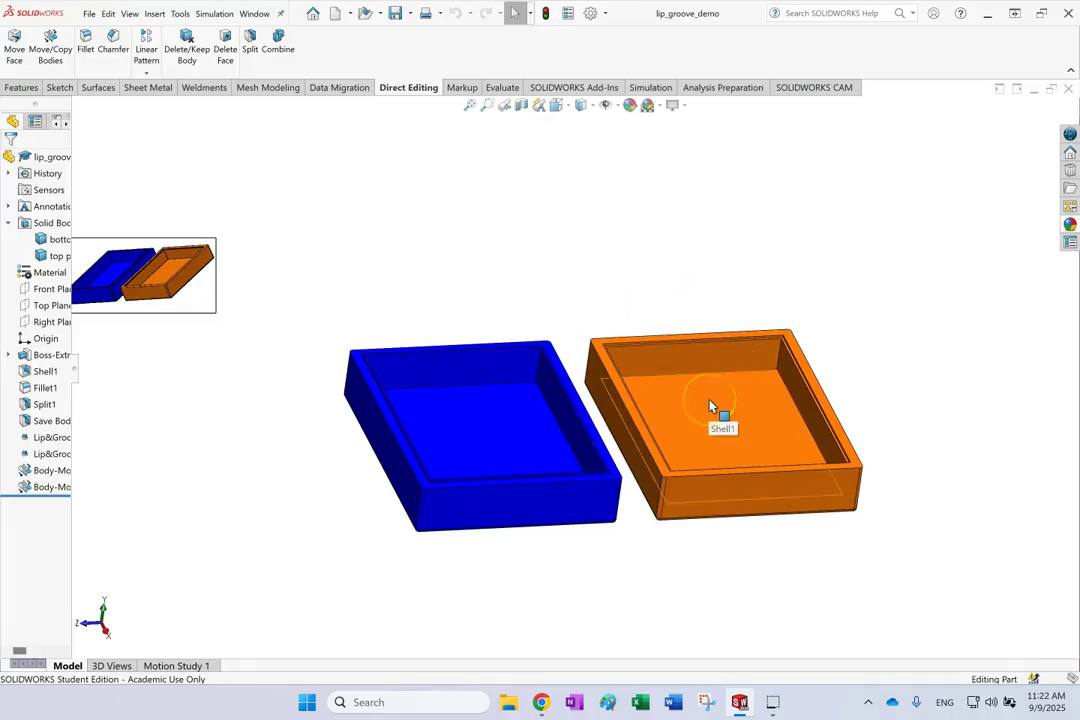
mouse_move(710, 406)
mouse_down()
mouse_move(552, 403)
mouse_move(639, 410)
mouse_move(513, 434)
mouse_move(747, 410)
mouse_move(579, 403)
mouse_move(822, 418)
mouse_move(776, 441)
mouse_move(836, 287)
mouse_move(494, 415)
mouse_move(419, 302)
mouse_move(366, 374)
mouse_move(365, 393)
mouse_up()
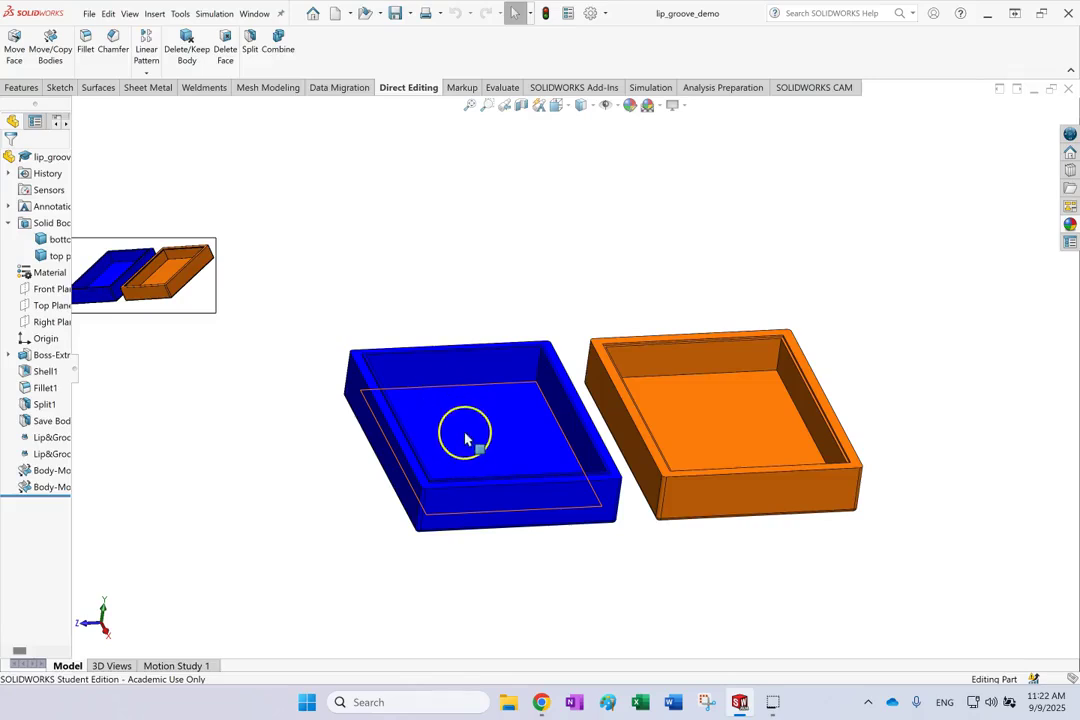
mouse_move(465, 438)
mouse_down()
mouse_move(546, 424)
mouse_move(588, 403)
mouse_move(614, 413)
mouse_up()
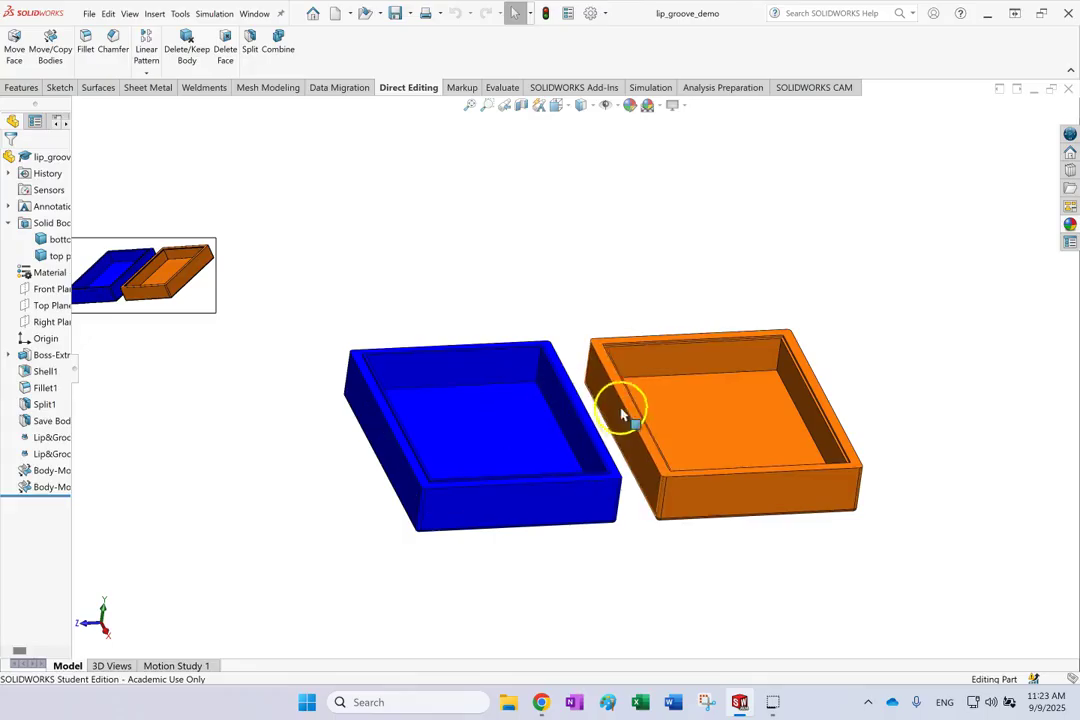
Delete the Lip&Groove1-Groove, Lip&Groove1-Lip, Body-Move/Copy3 and Body-Move/Copy4 features together with all dependent items.
drag(626, 421, 230, 390)
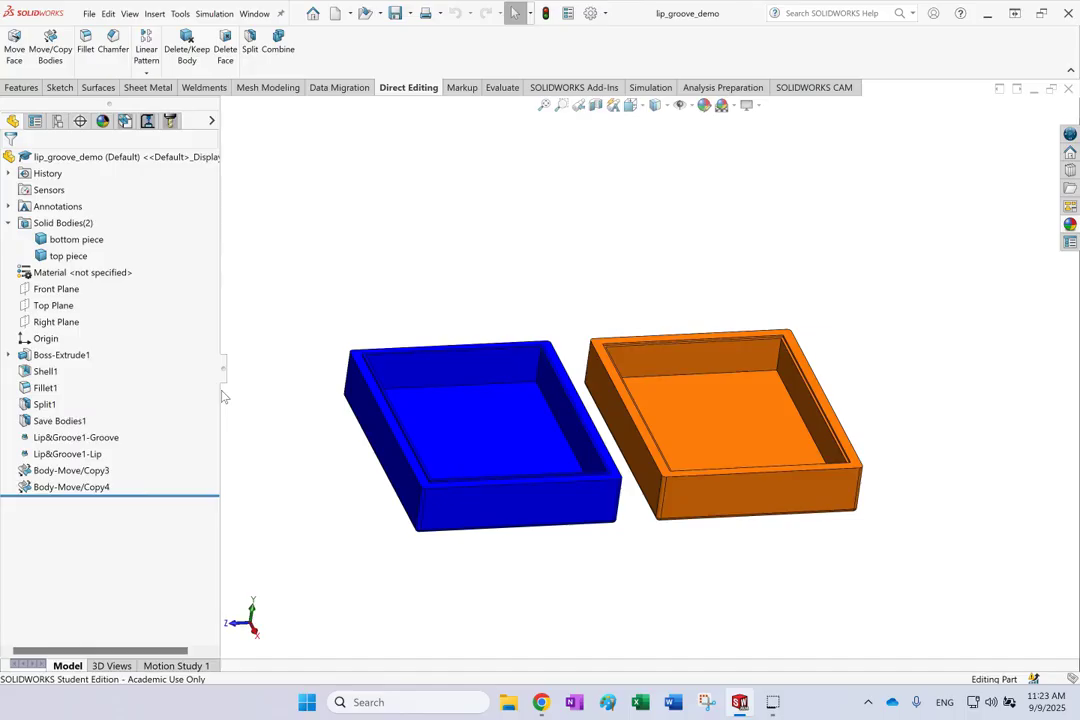
click(90, 438)
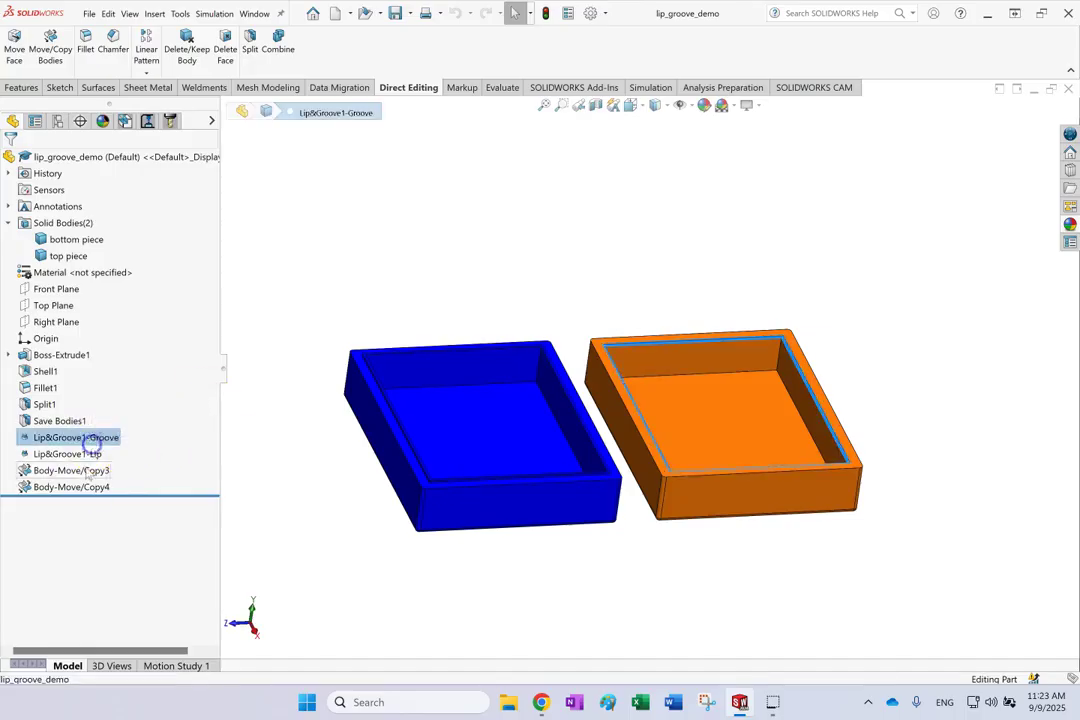
shift+click(80, 487)
right_click(80, 490)
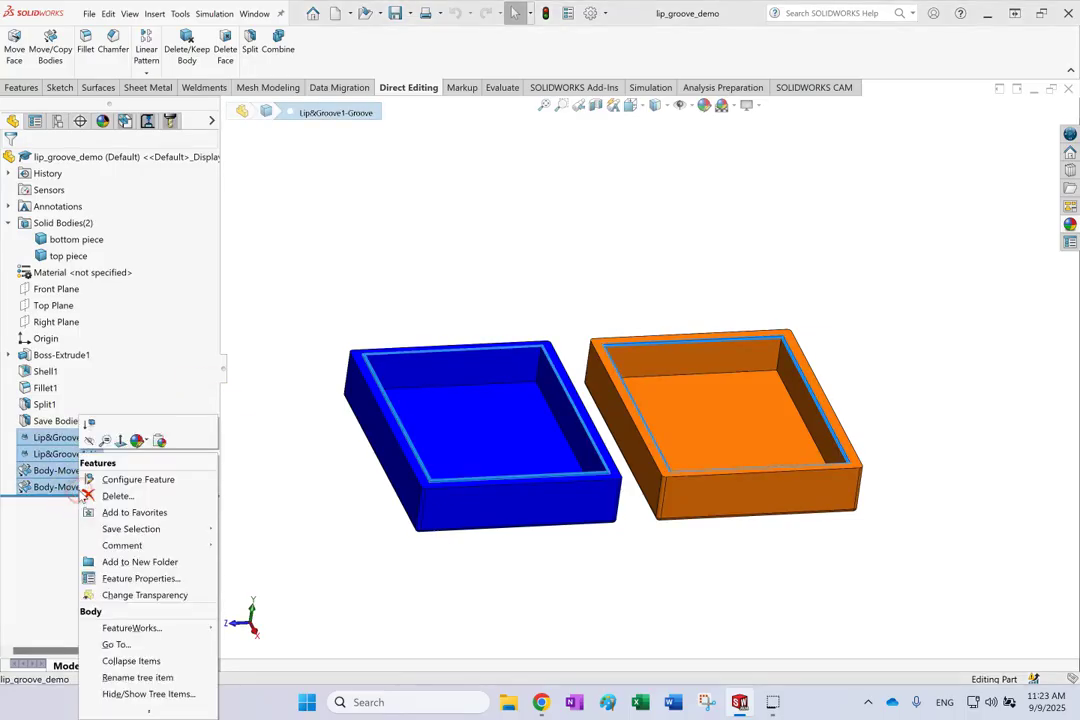
click(116, 496)
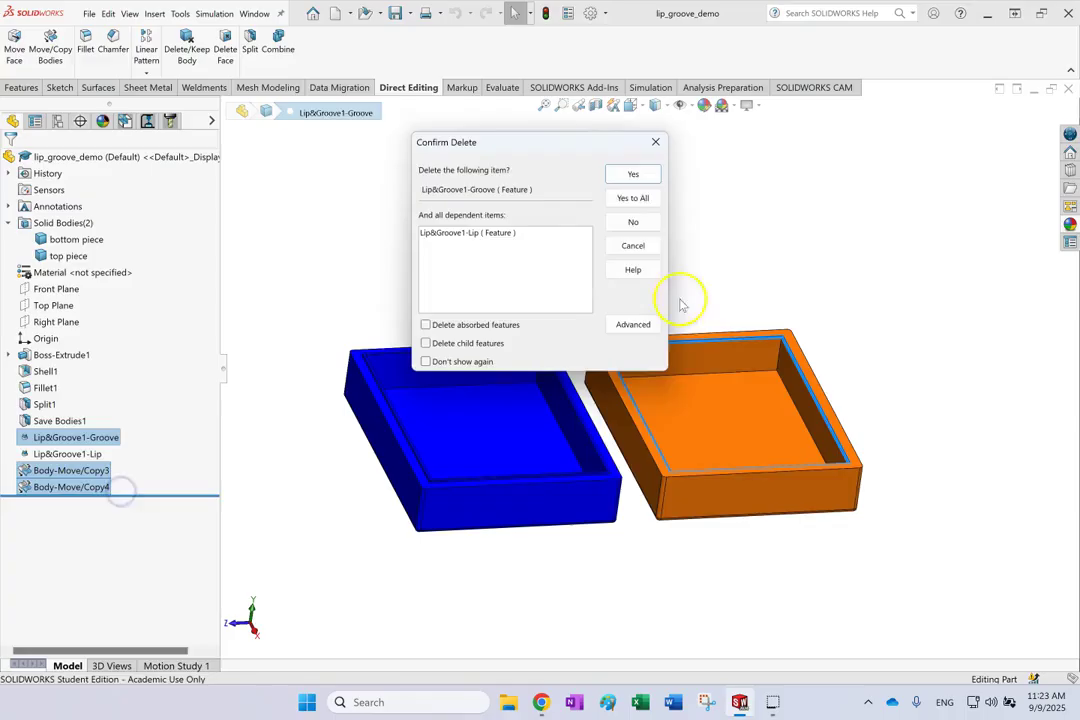
click(633, 198)
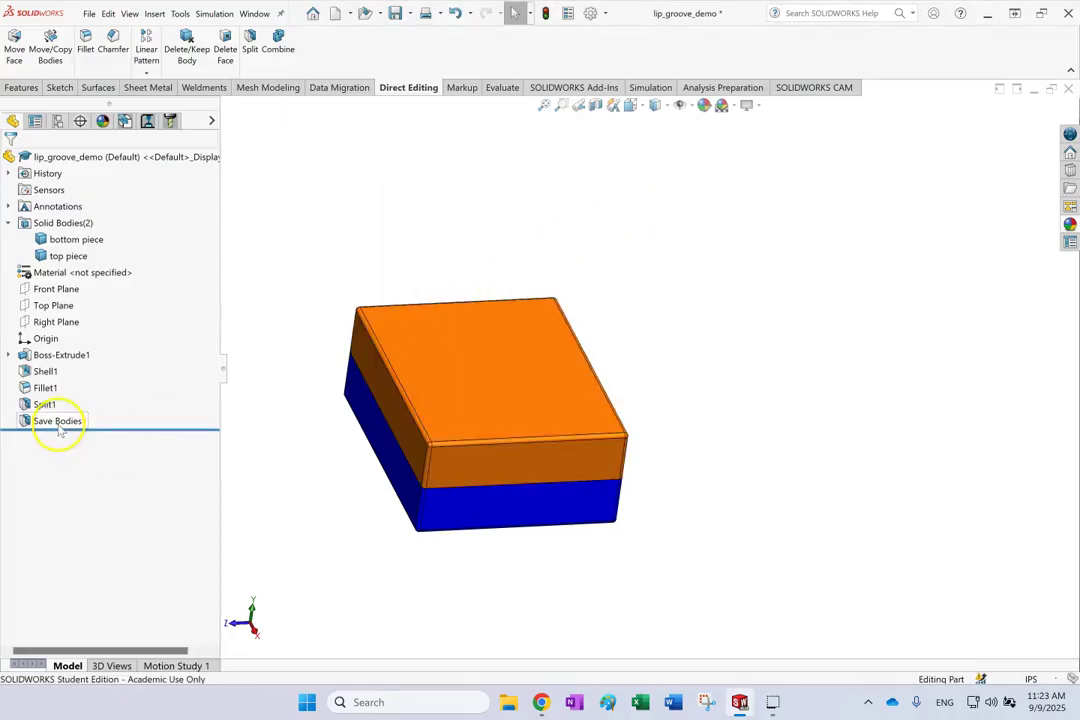
key(ctrl+7)
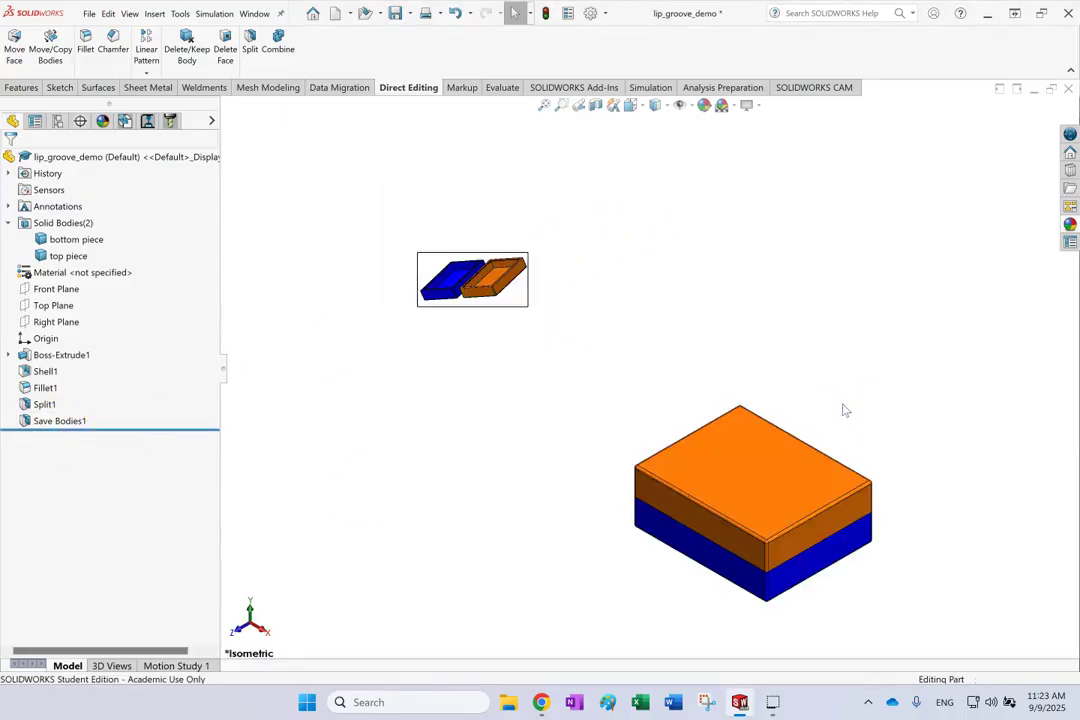
scroll(844, 494, up, 3)
scroll(790, 460, down, 2)
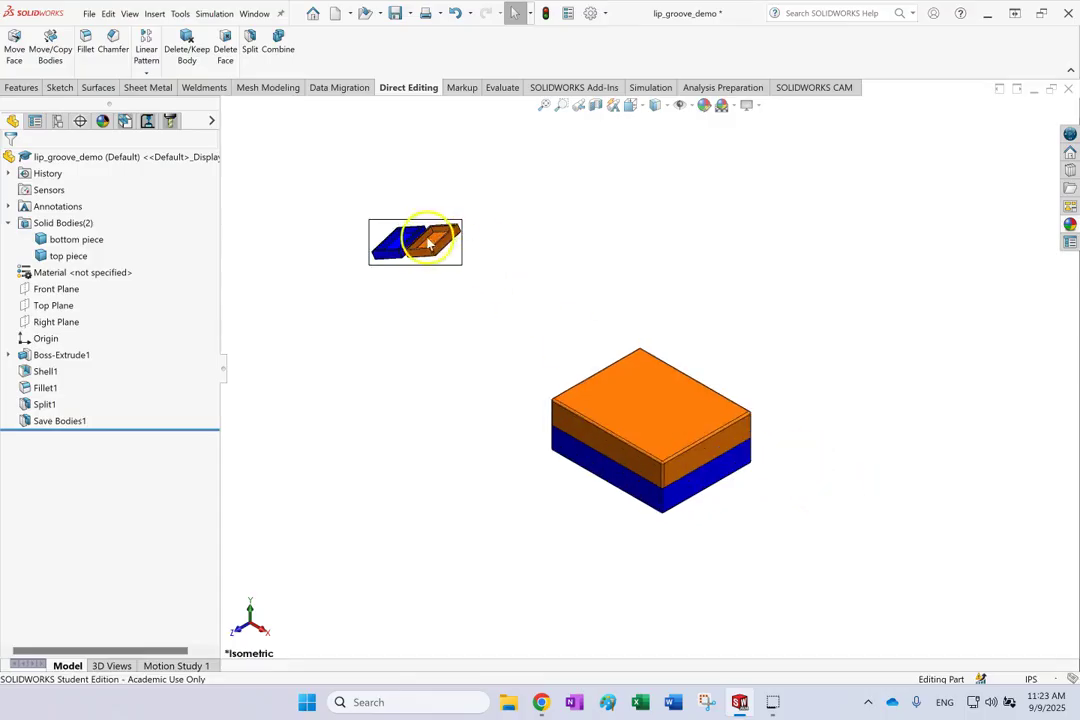
click(47, 371)
click(278, 451)
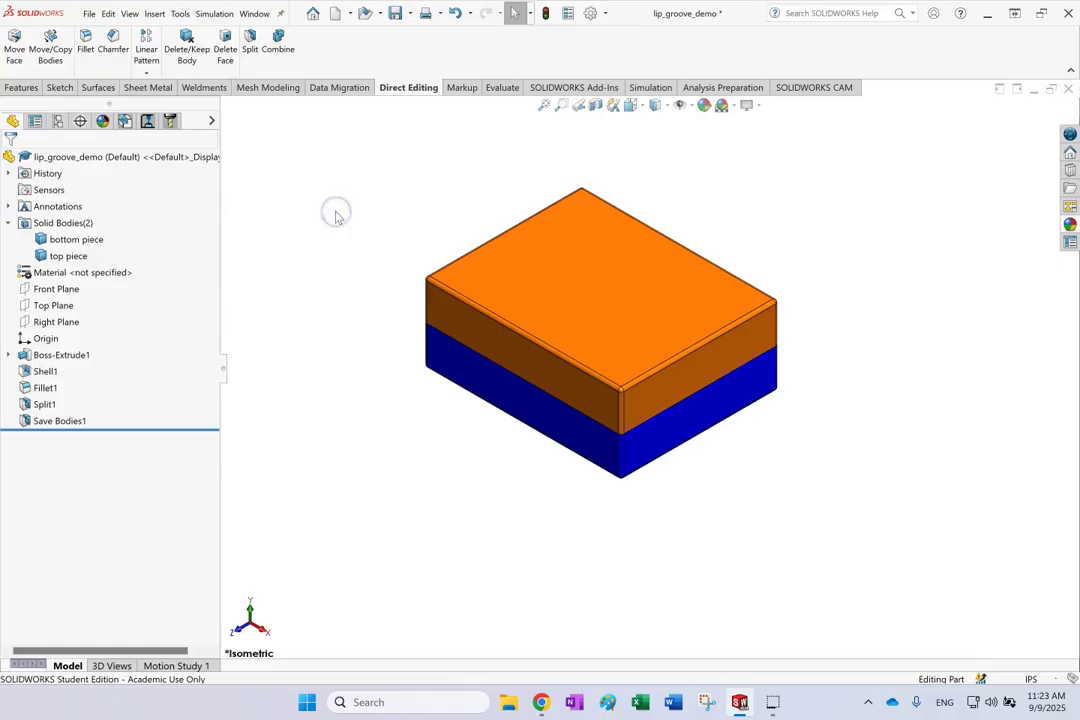
Start a Lip/Groove fastening feature with the top piece as the groove body and the bottom piece as the lip body.
click(21, 87)
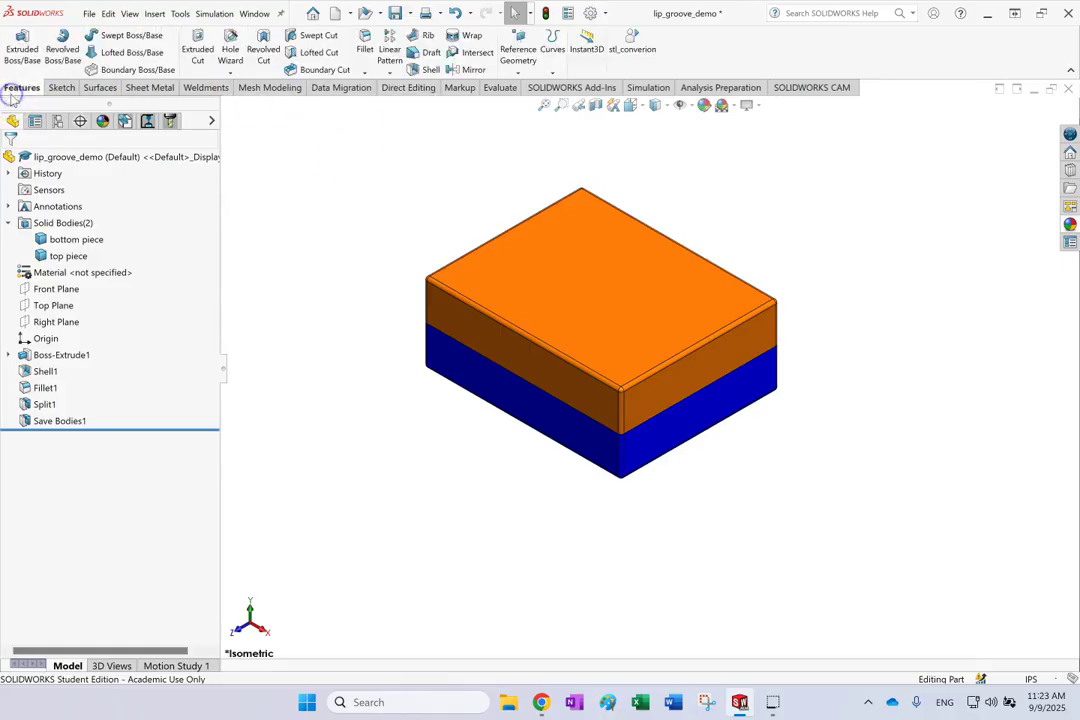
click(158, 14)
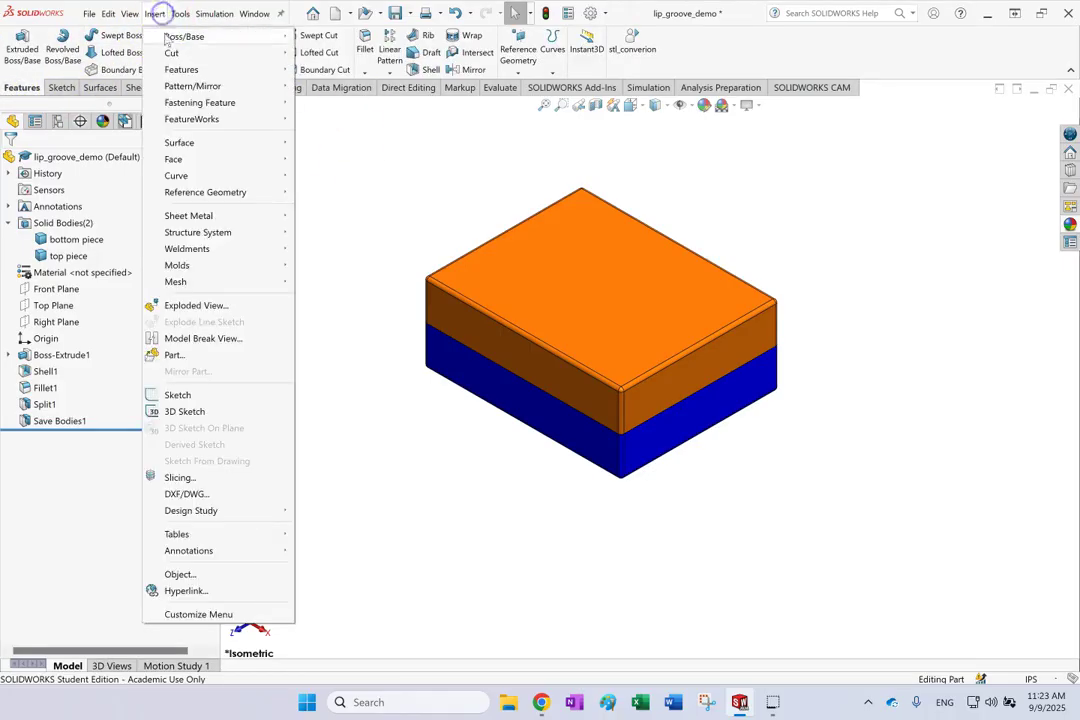
click(248, 105)
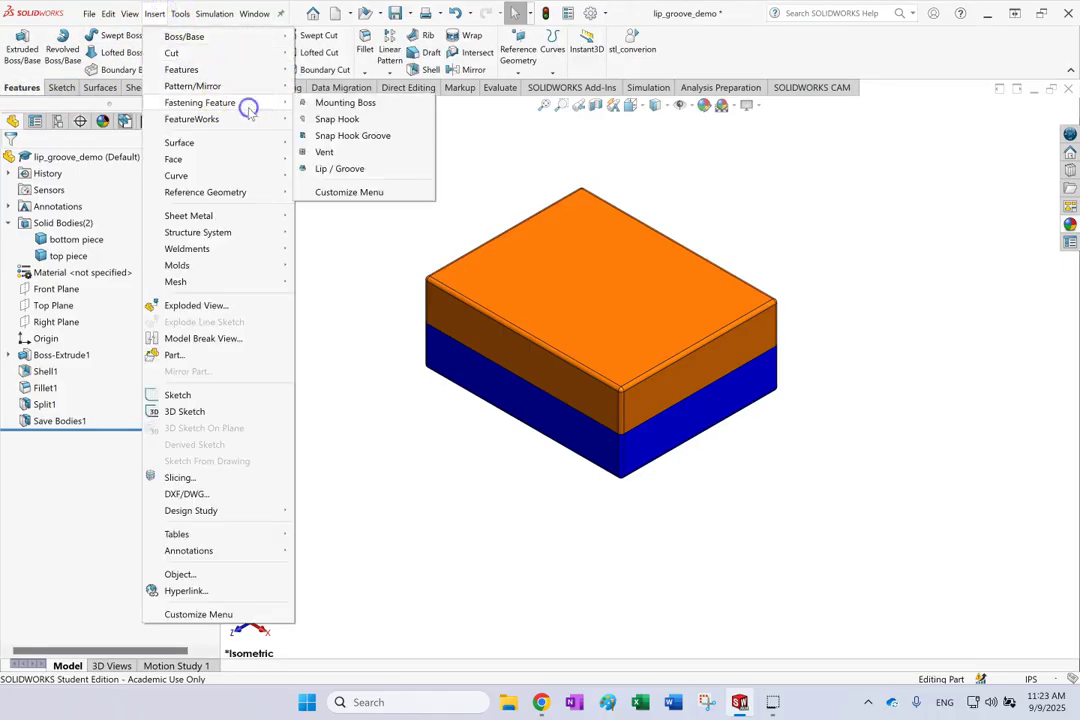
click(338, 168)
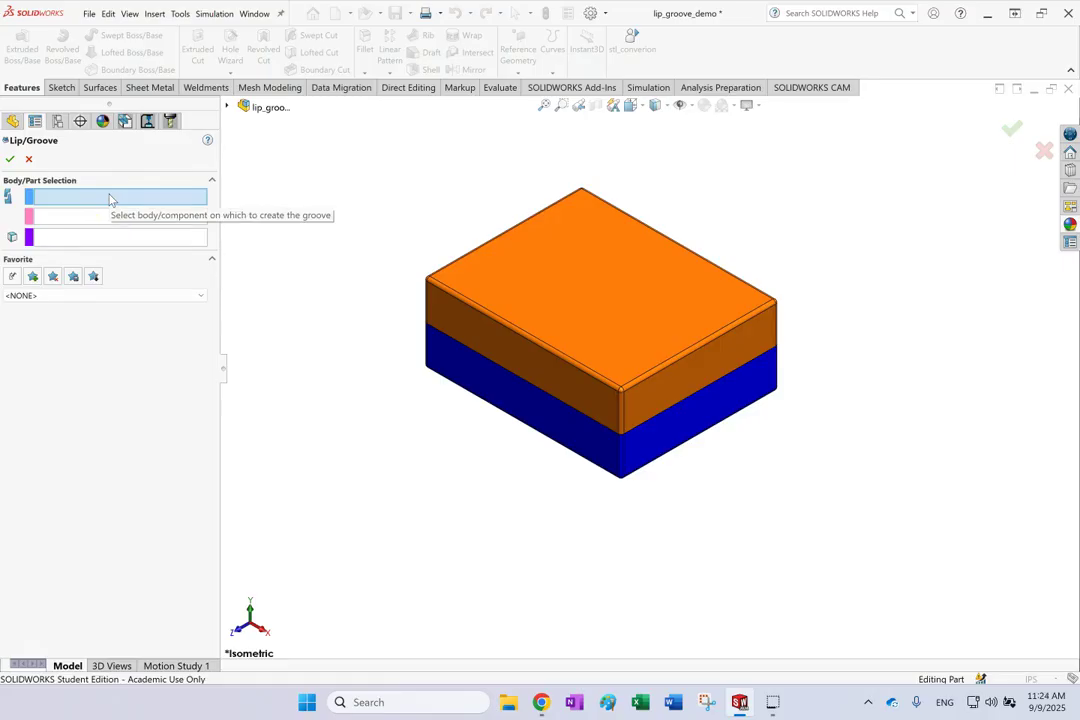
click(645, 315)
click(170, 232)
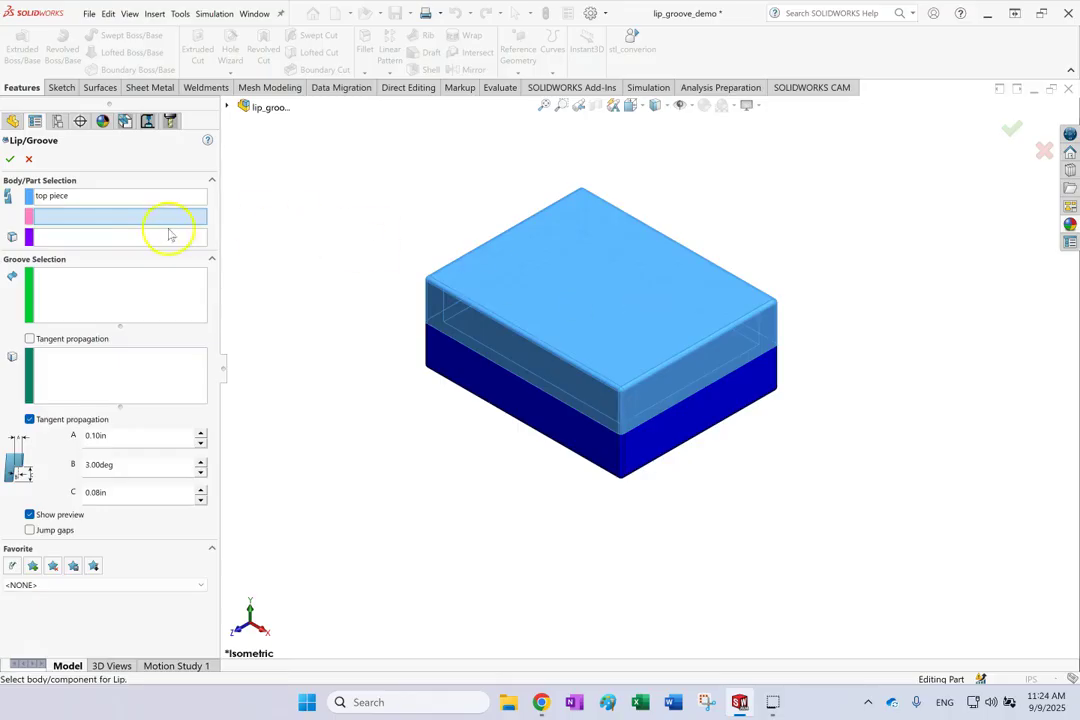
click(482, 388)
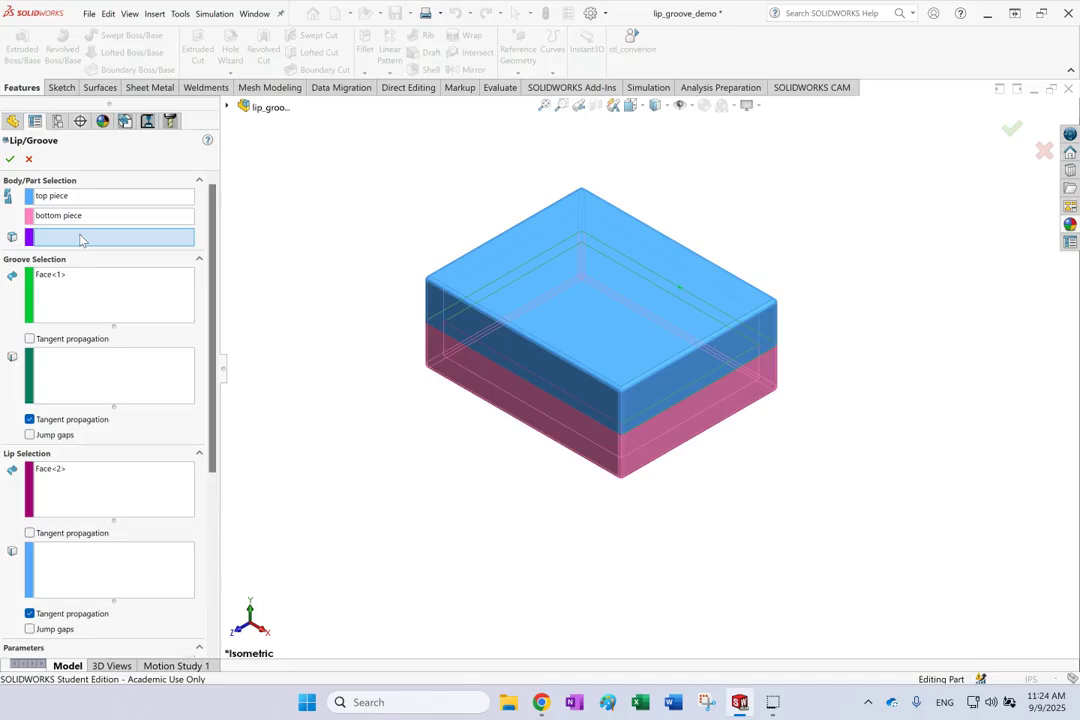
Set the Top Plane as the direction reference and use the top piece's rim face for the groove.
click(86, 163)
click(245, 106)
click(282, 256)
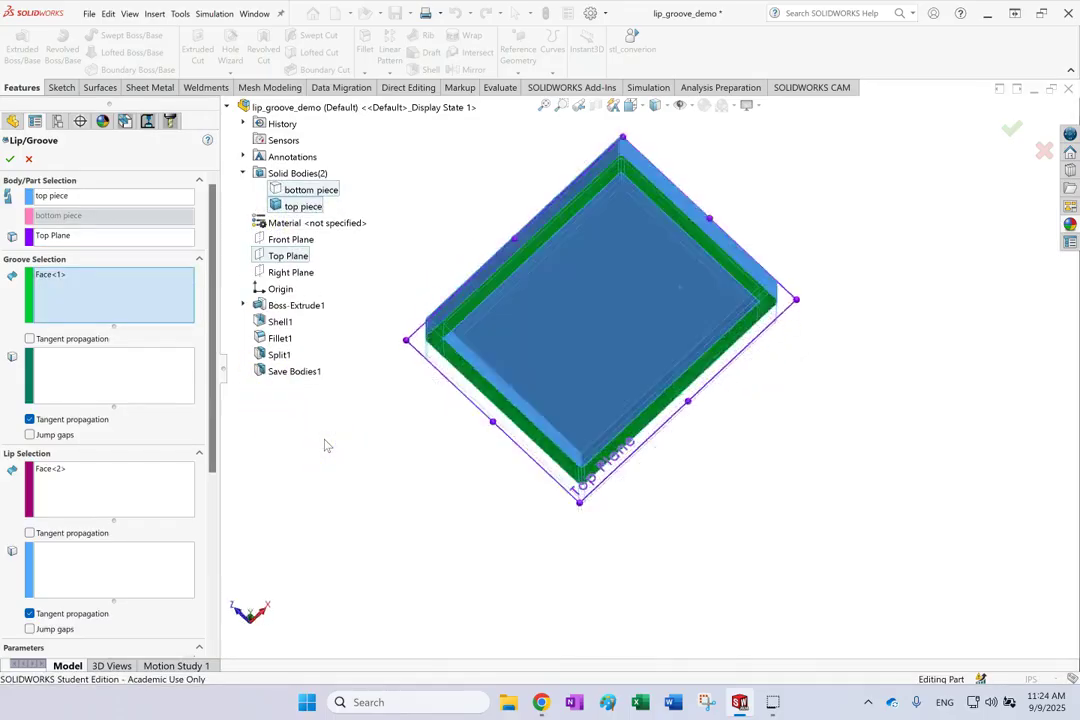
click(30, 310)
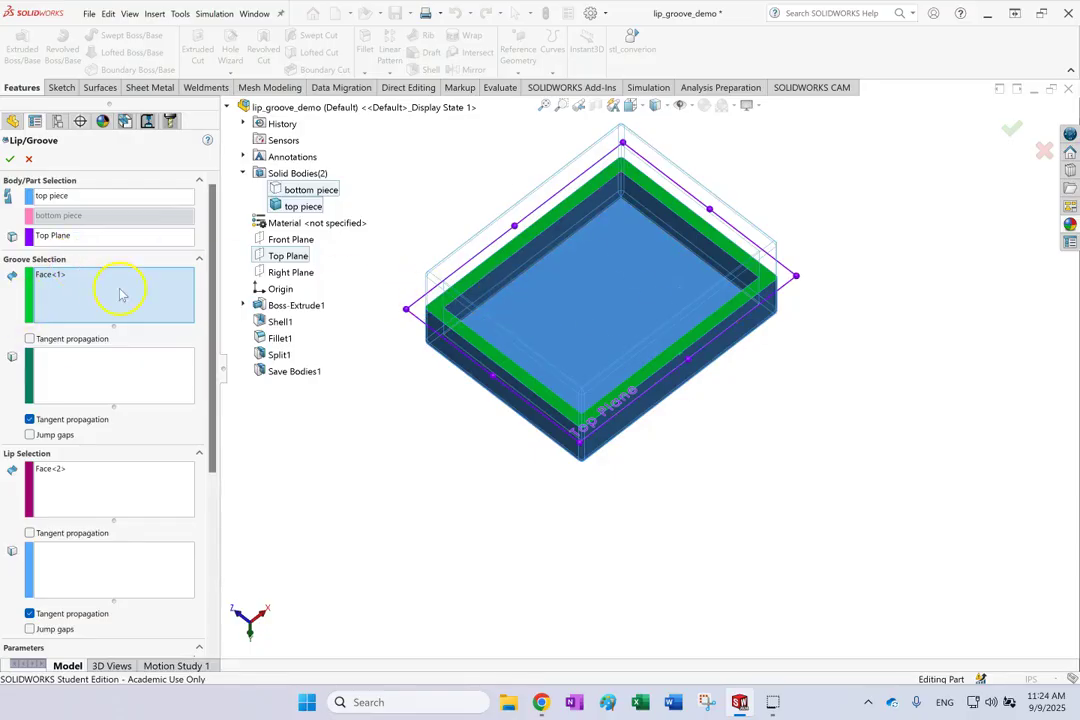
click(90, 276)
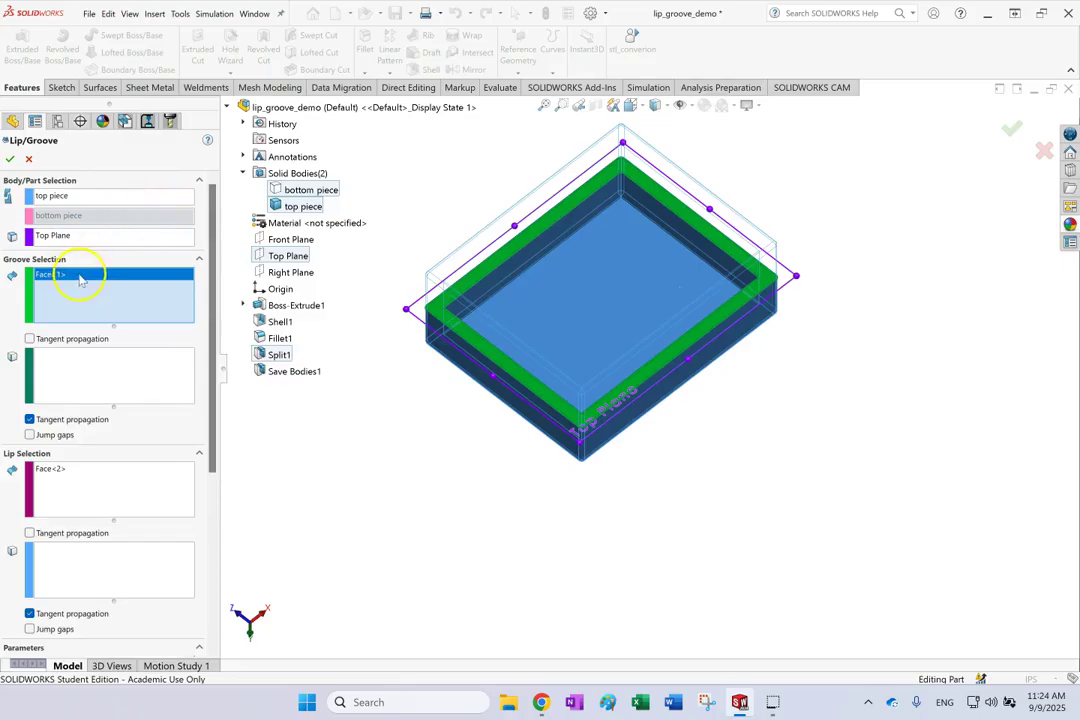
click(461, 281)
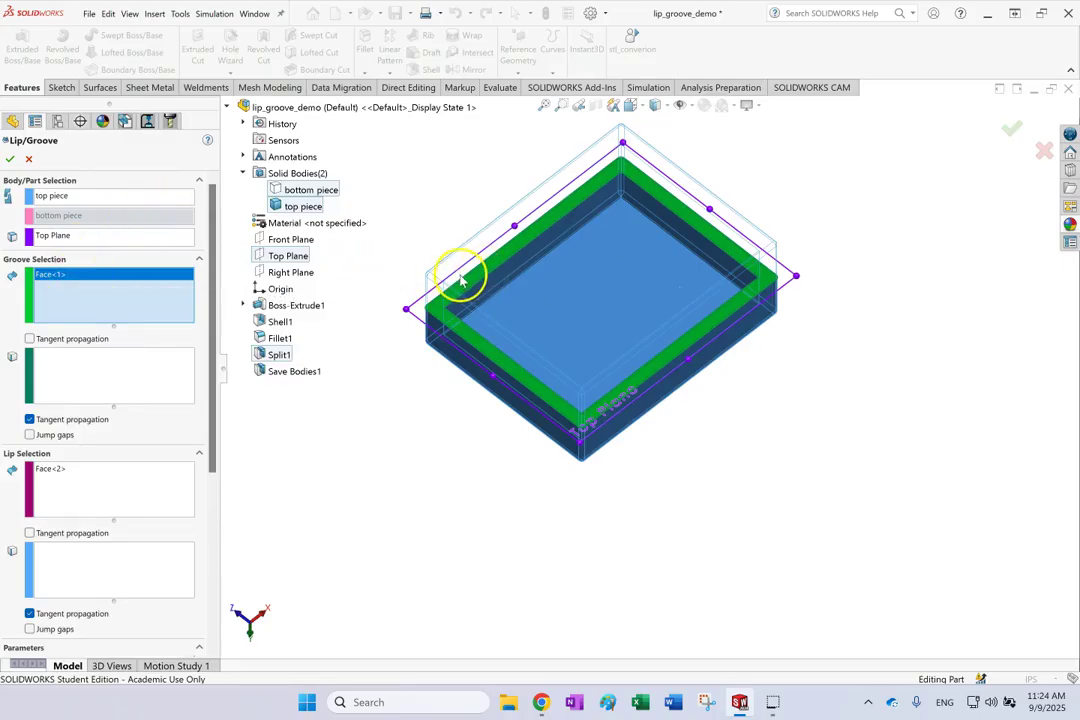
Choose the four inner edges of the top piece's rim as the groove edges, leaving Jump gaps off.
click(84, 370)
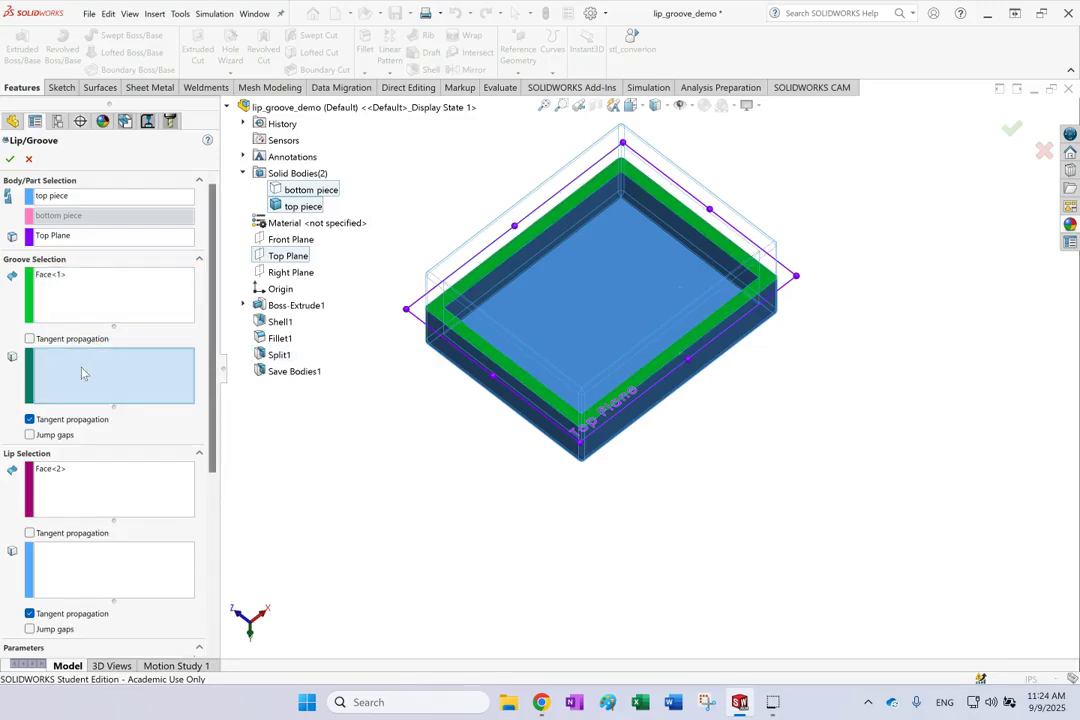
click(545, 236)
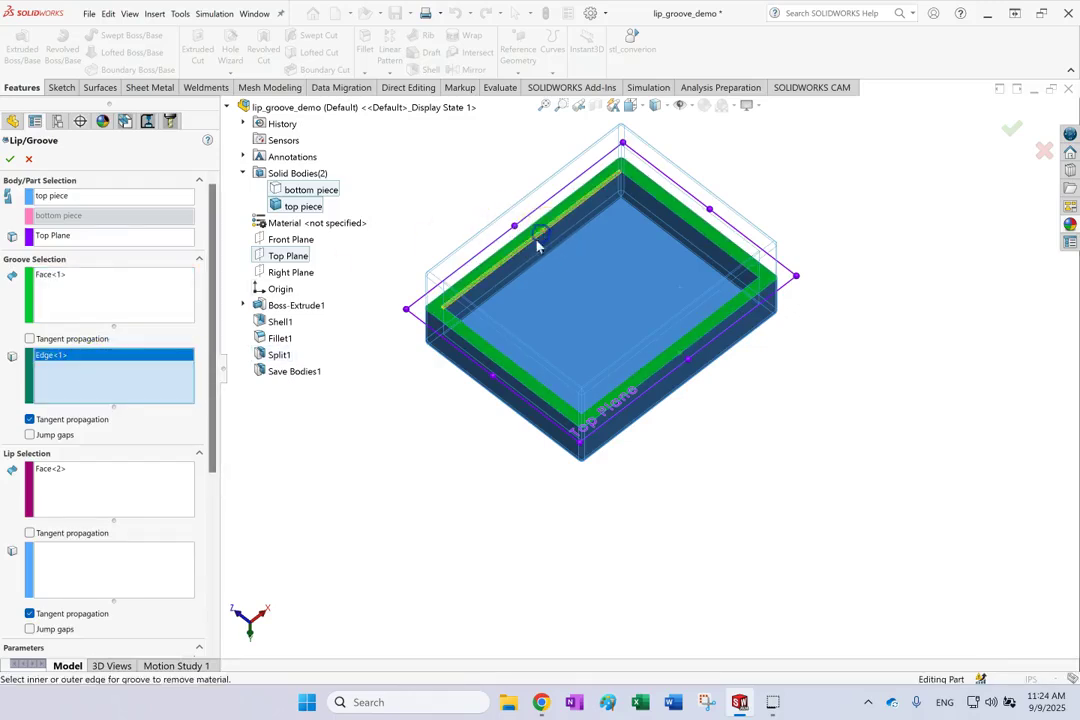
click(524, 374)
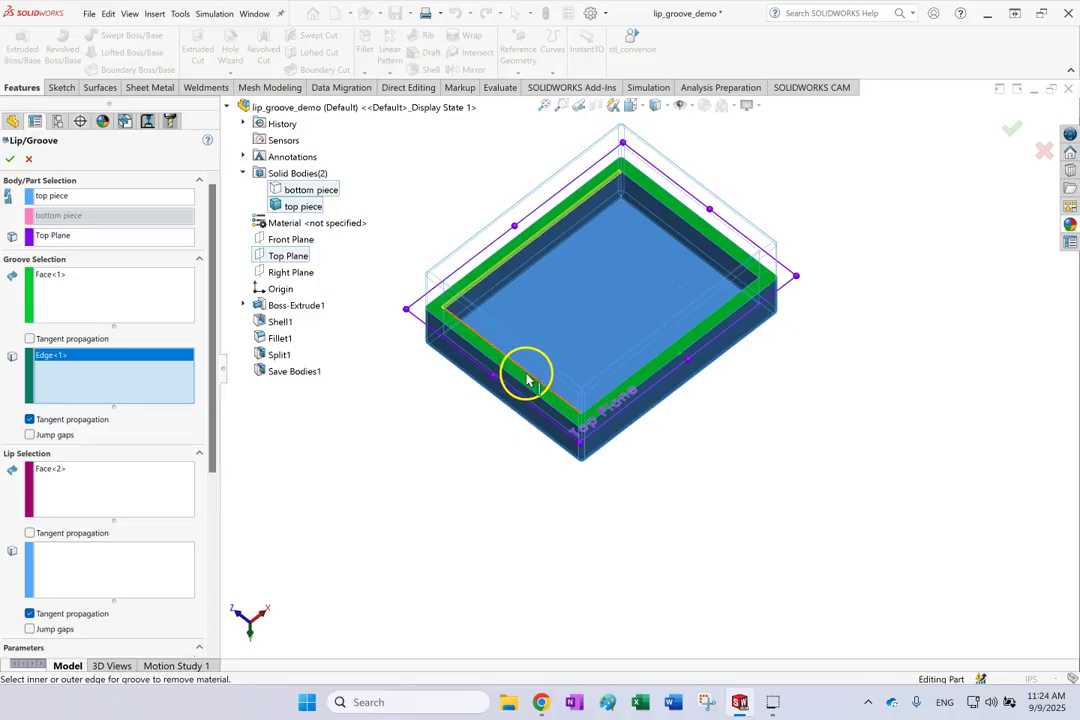
click(526, 376)
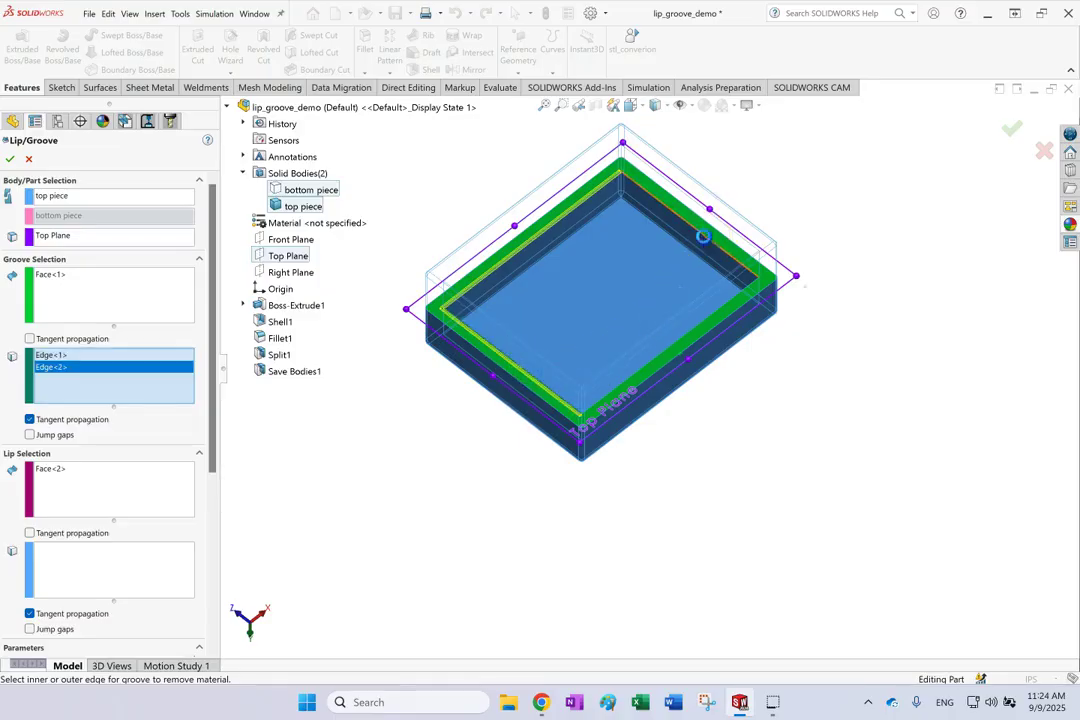
click(690, 337)
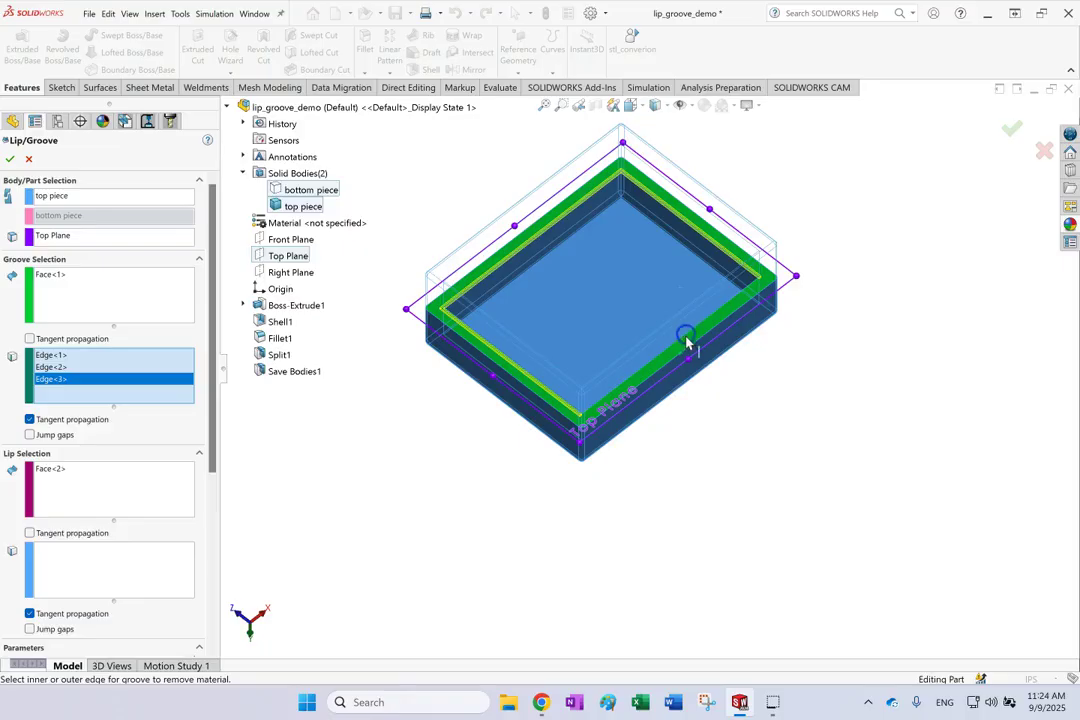
click(686, 341)
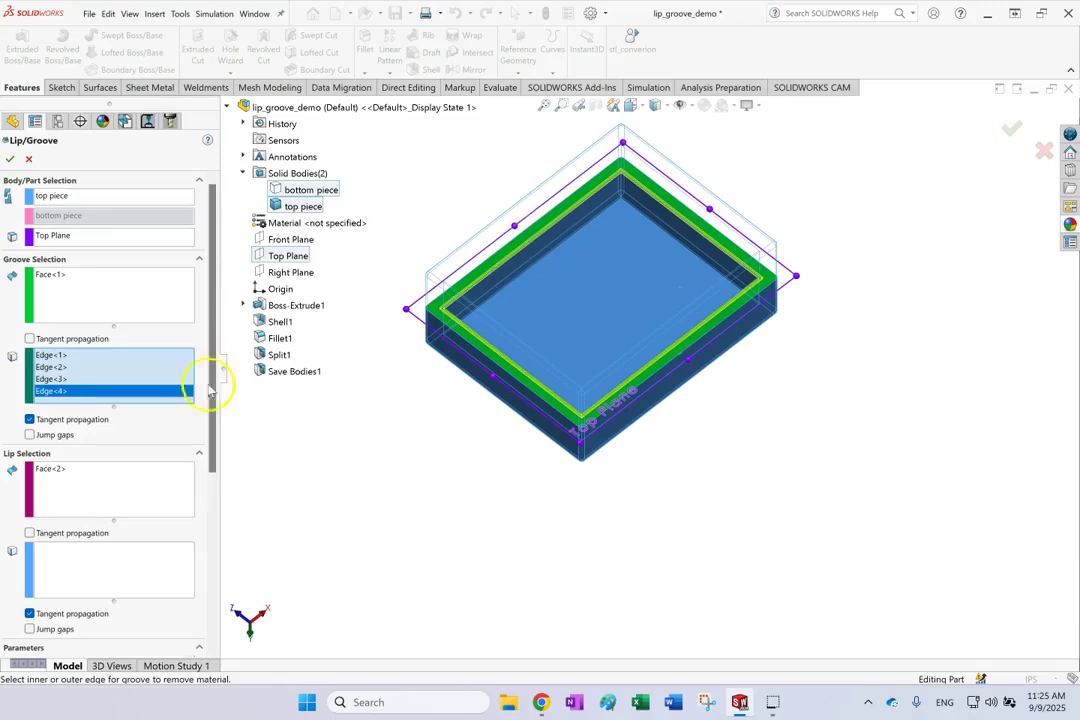
click(29, 435)
click(29, 435)
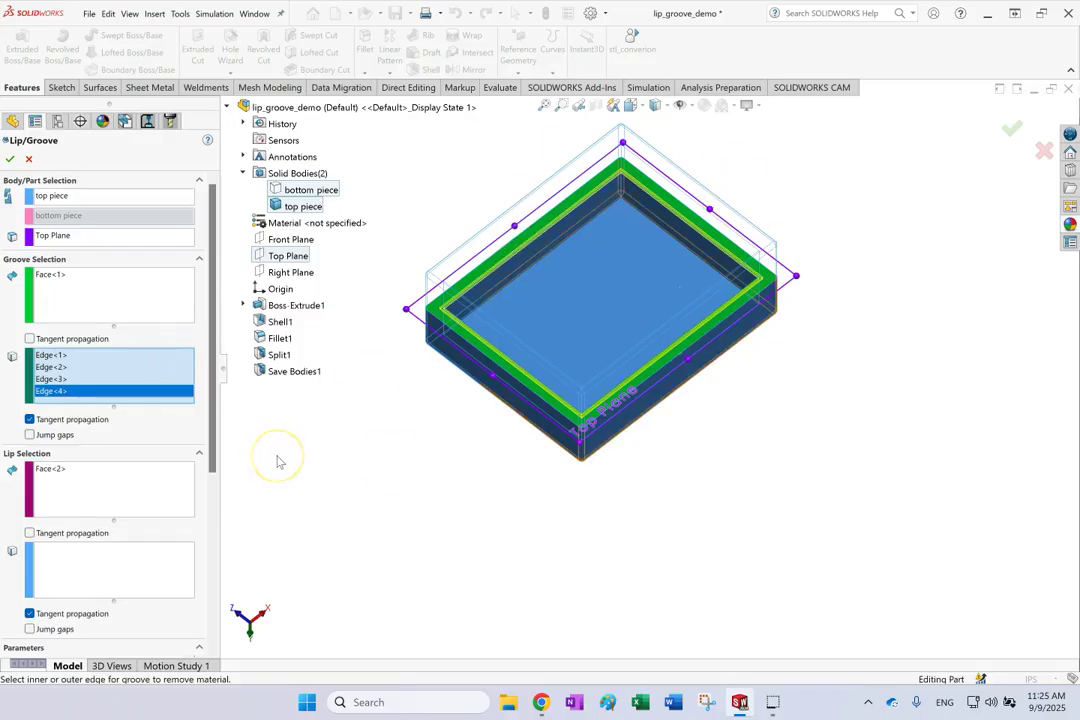
Use the bottom piece's rim face for the lip and choose its four inner rim edges as the lip edges.
click(116, 490)
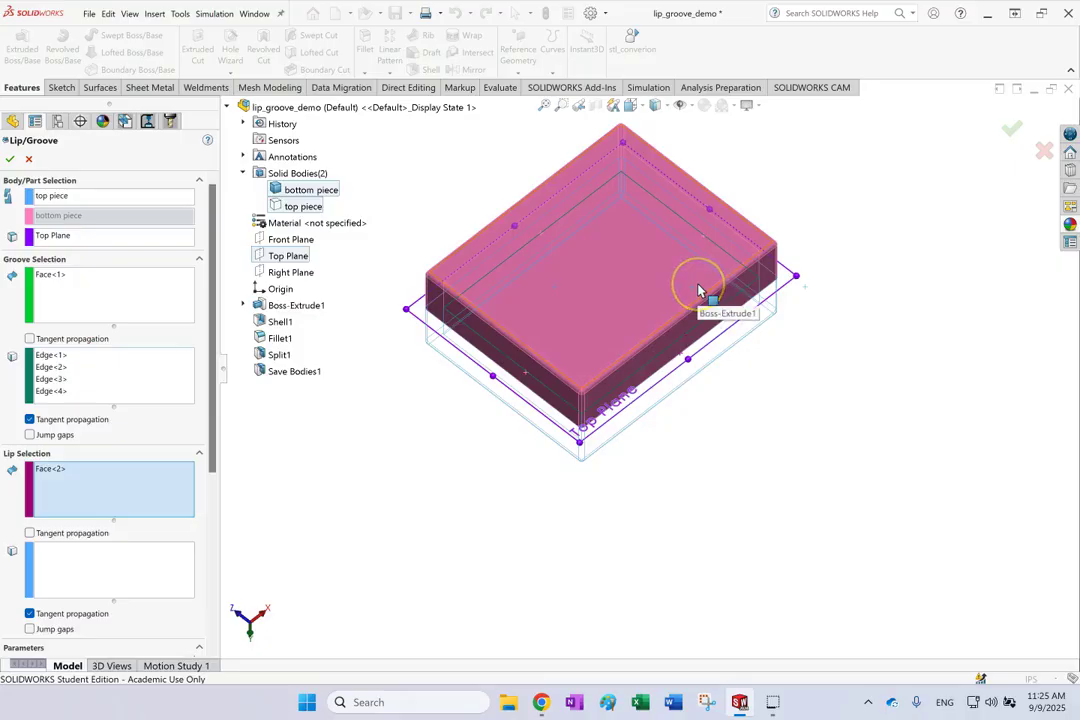
key(Up)
key(Up)
key(Up)
key(Up)
key(Up)
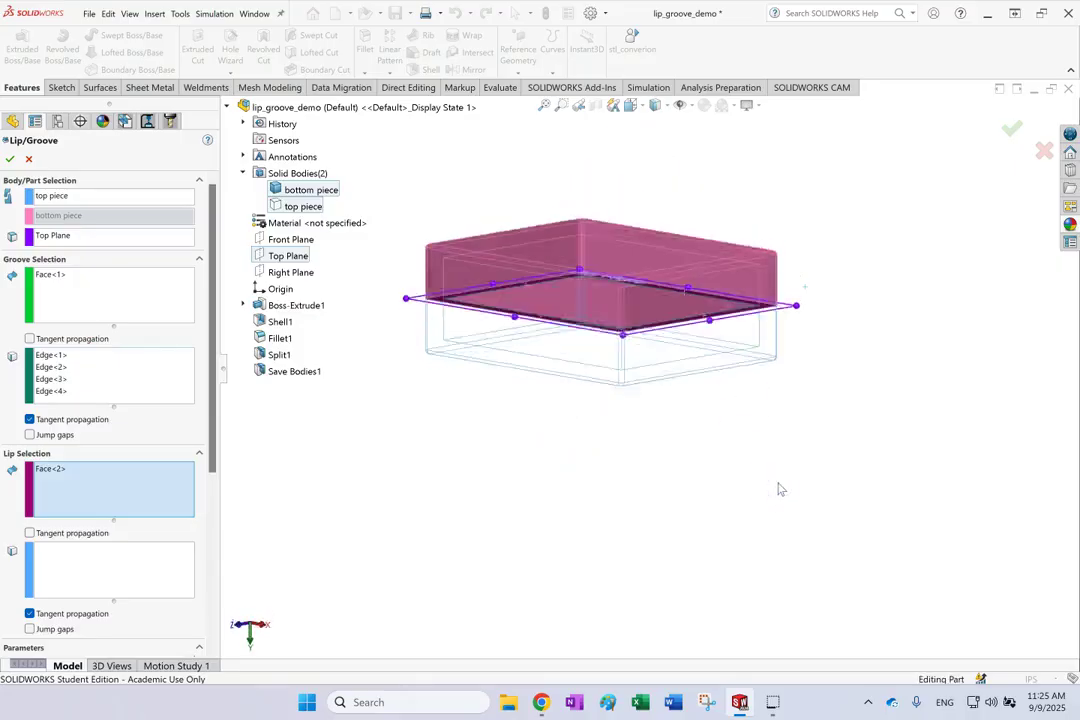
key(Down)
key(Down)
key(Down)
key(Down)
key(Down)
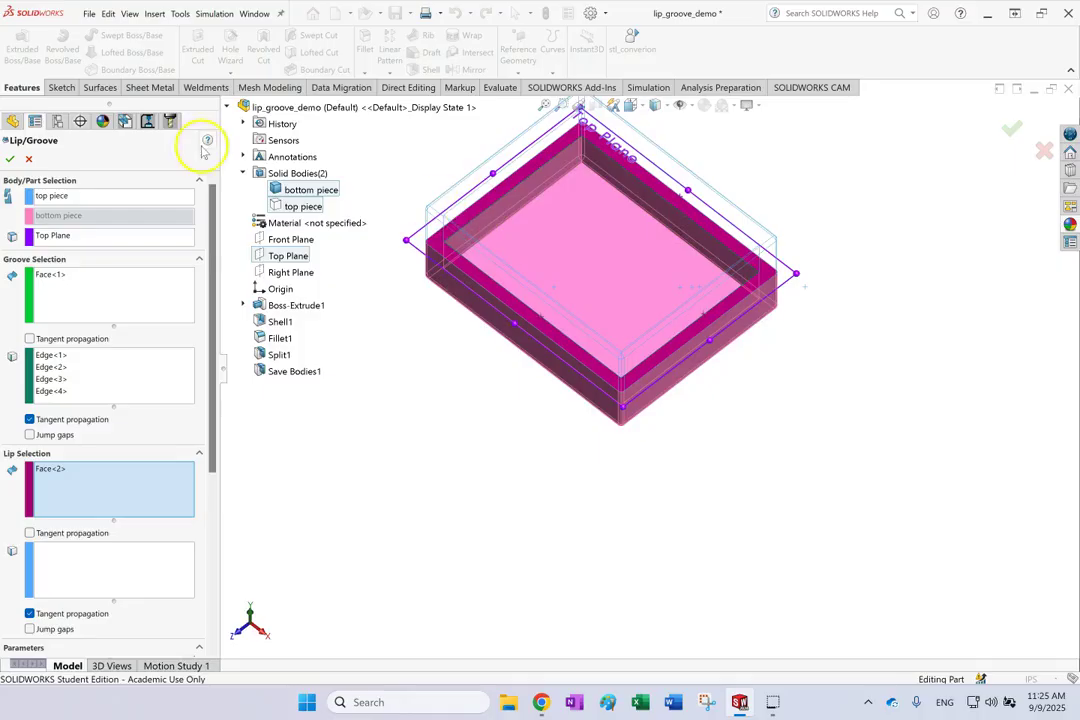
click(95, 566)
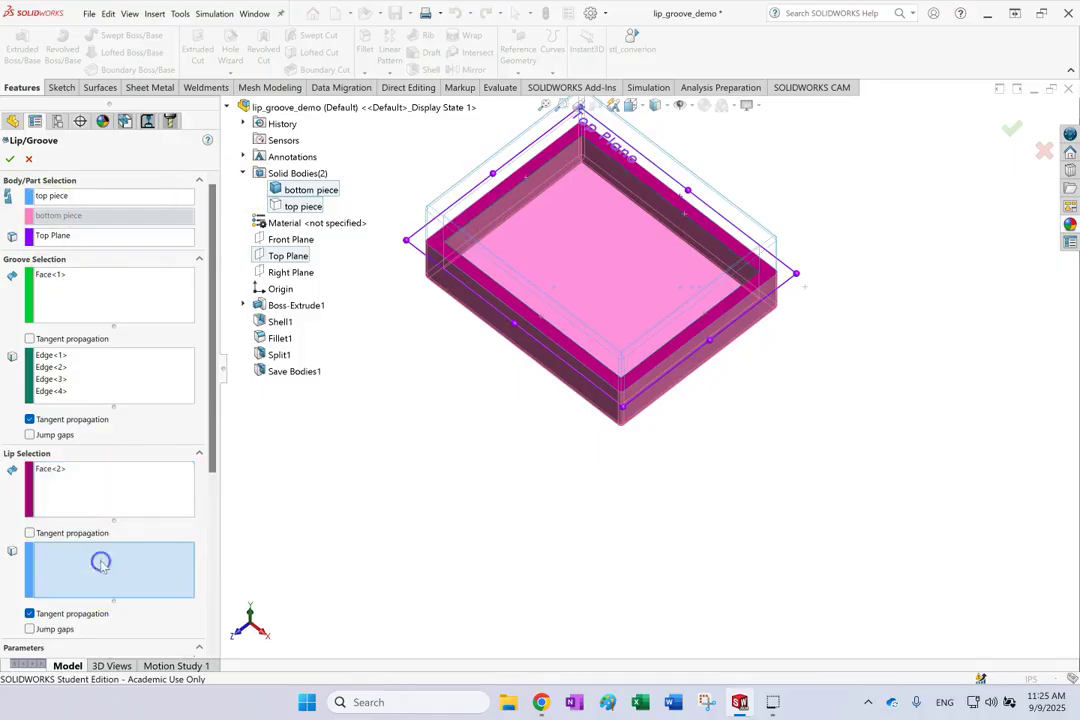
click(475, 215)
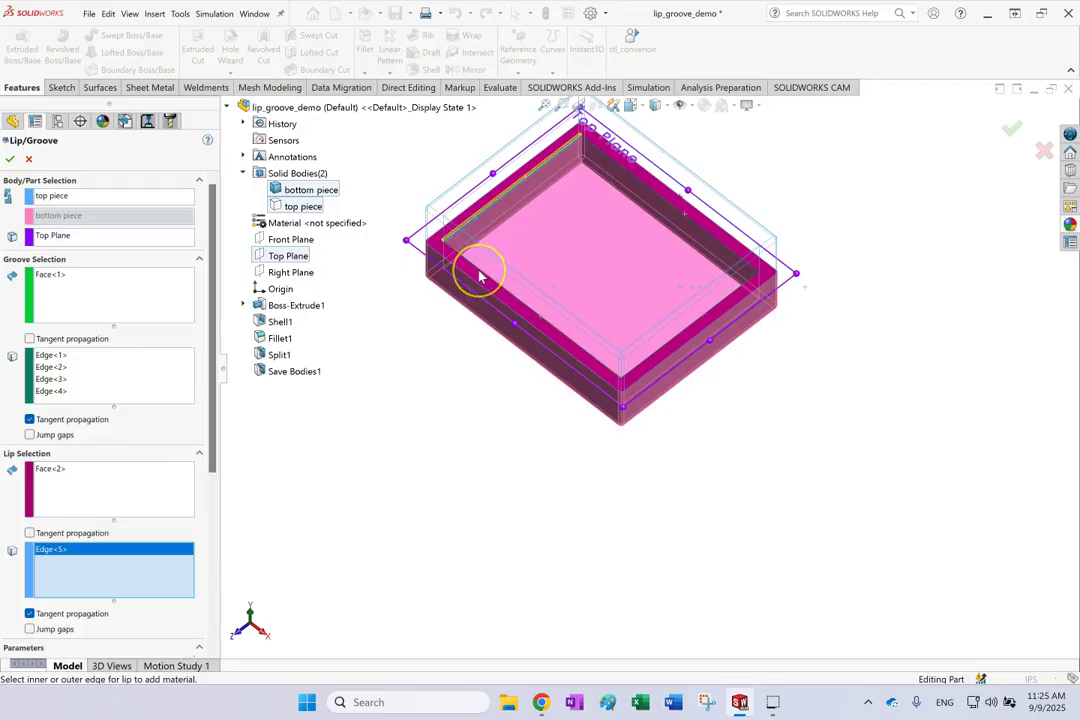
click(728, 302)
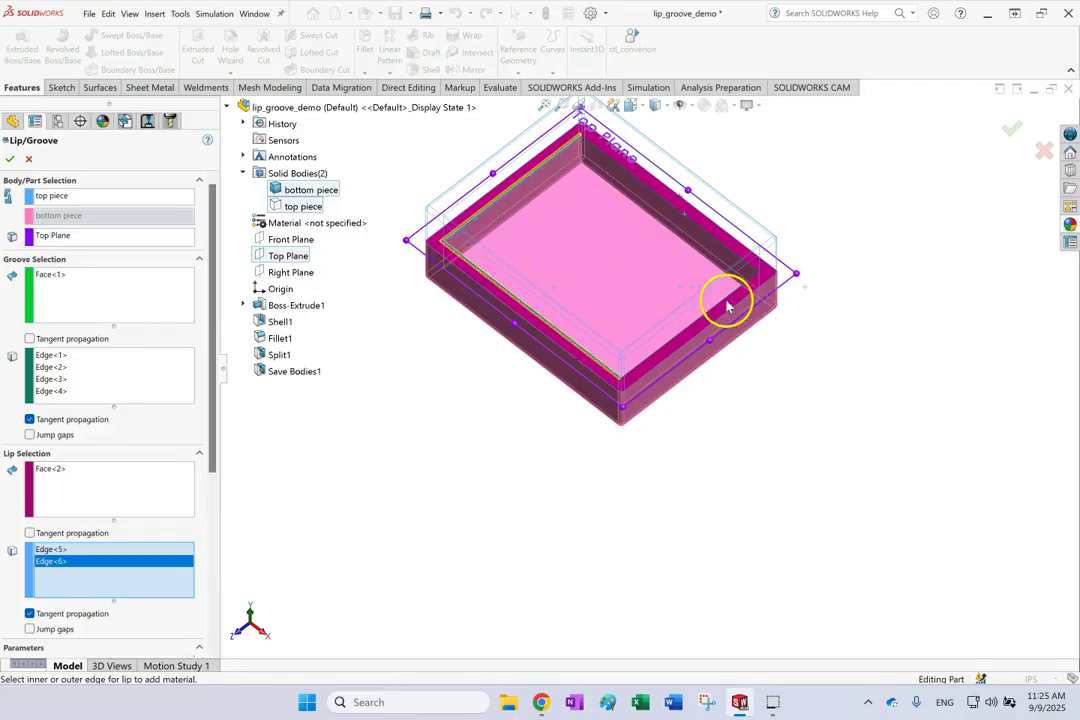
click(724, 263)
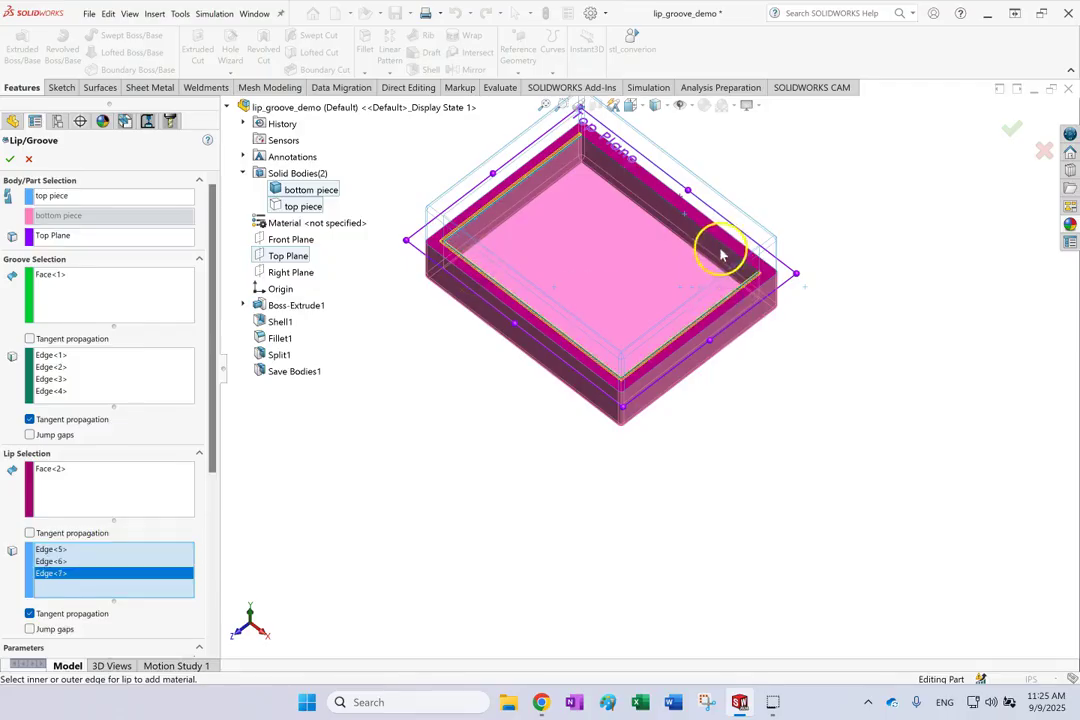
click(716, 241)
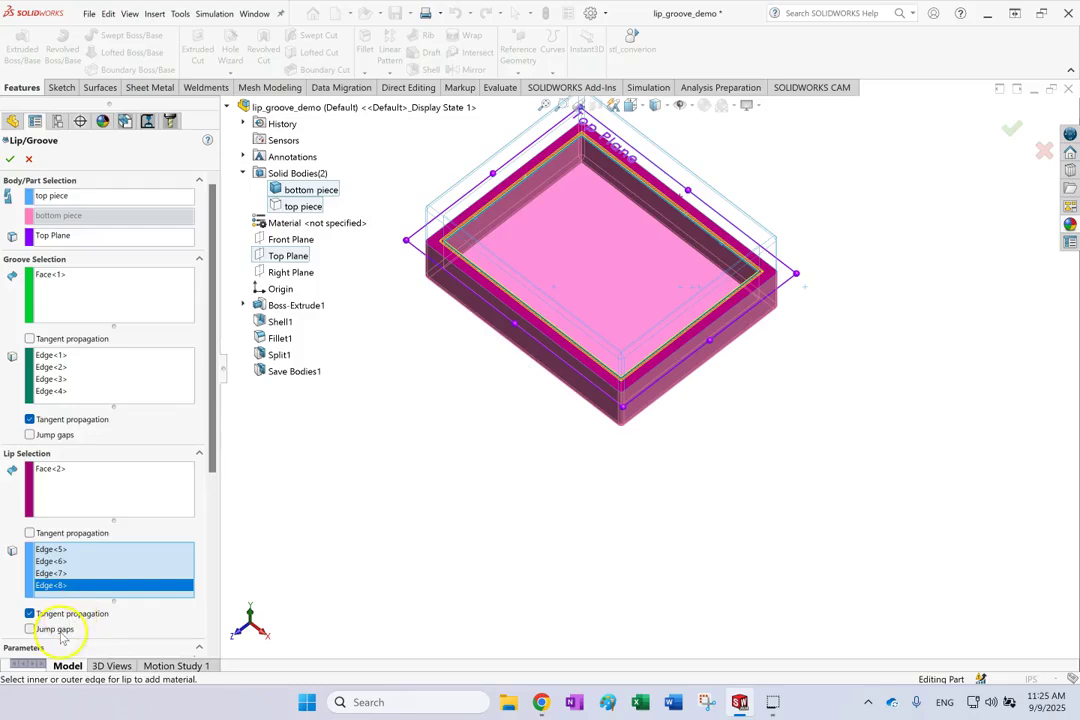
Set parameter E to 0.15 in and create the lip and groove on the two bodies.
scroll(212, 440, down, 1)
scroll(212, 440, down, 5)
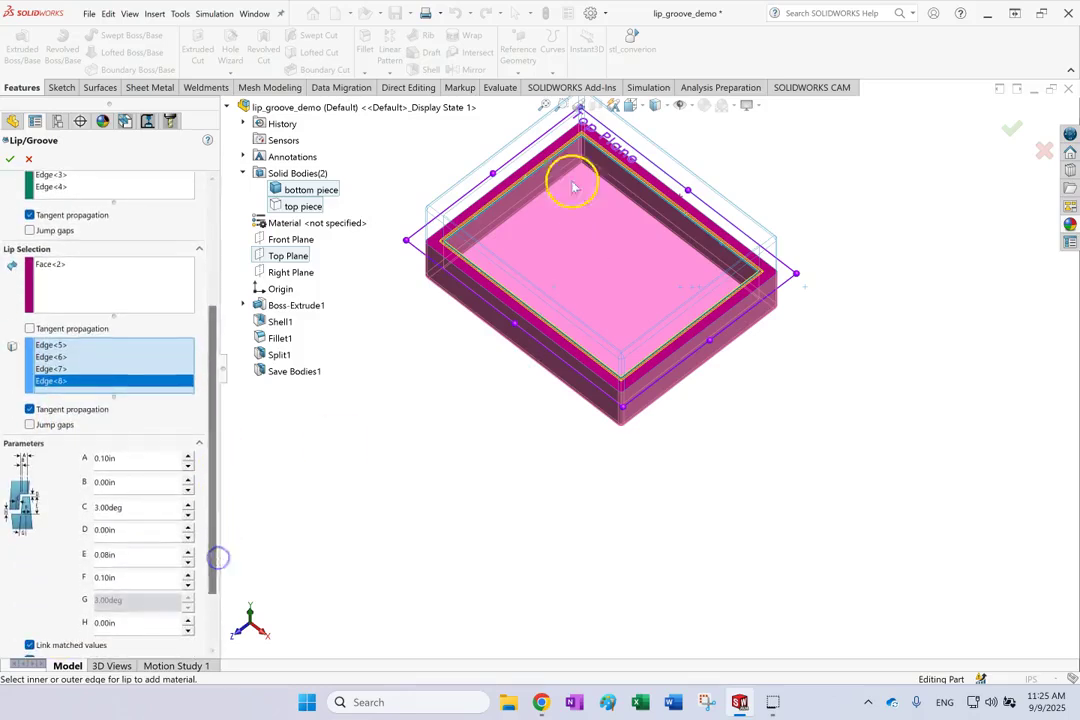
scroll(207, 441, down, 2)
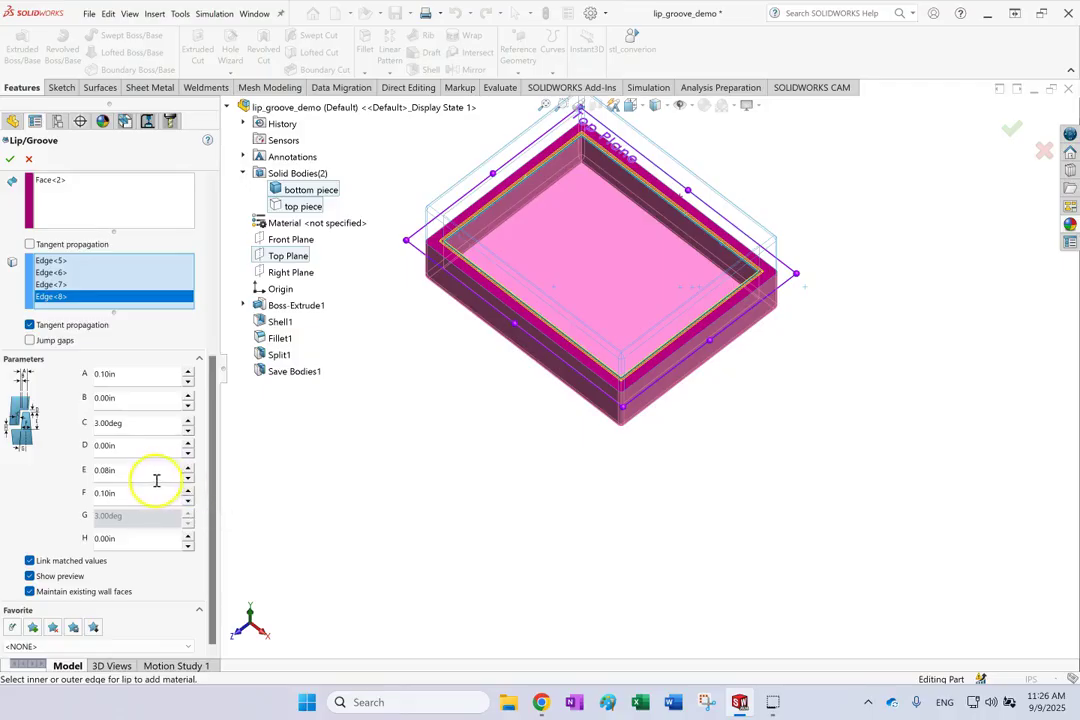
click(187, 467)
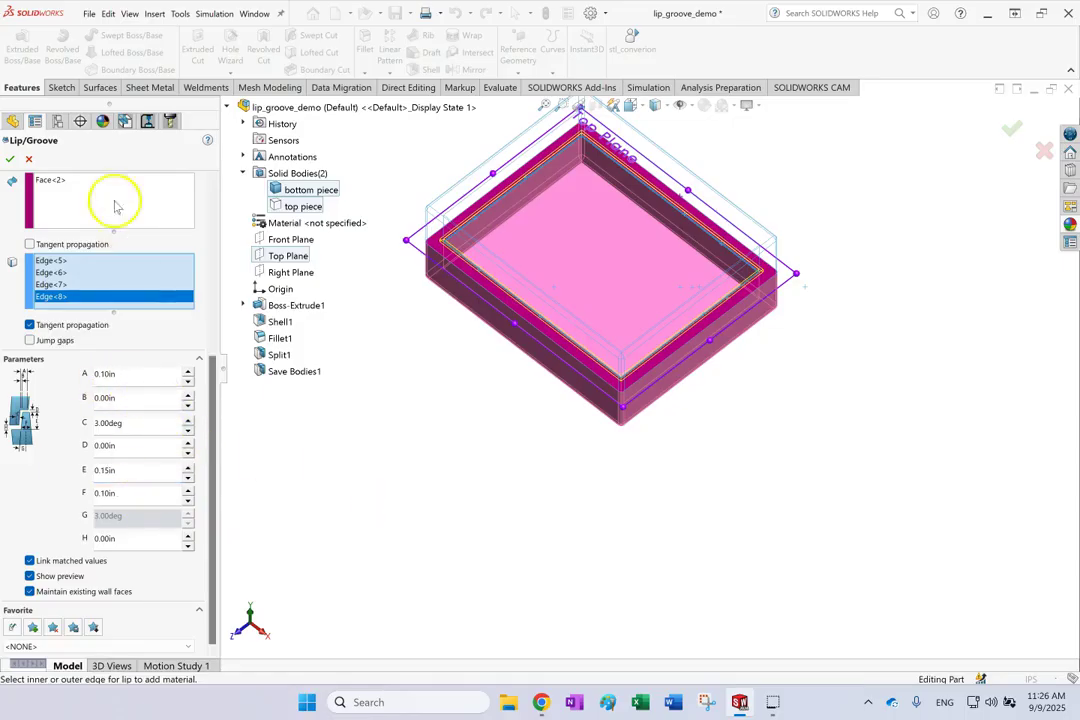
click(9, 159)
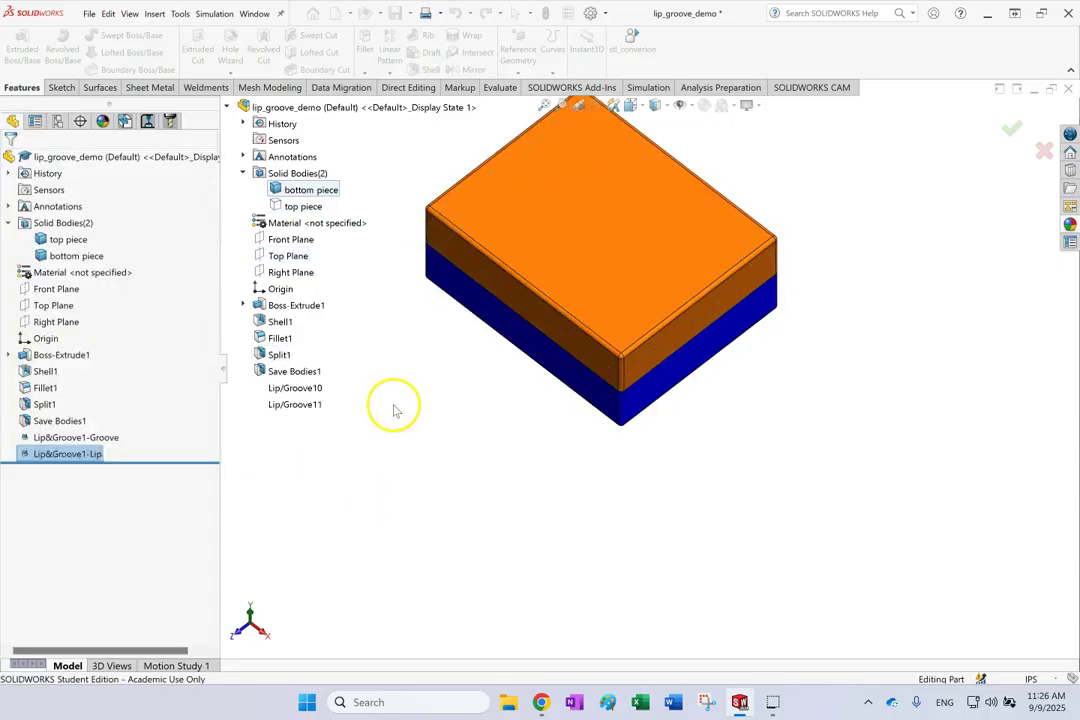
Highlight the new groove and lip features in turn on the closed box.
click(68, 437)
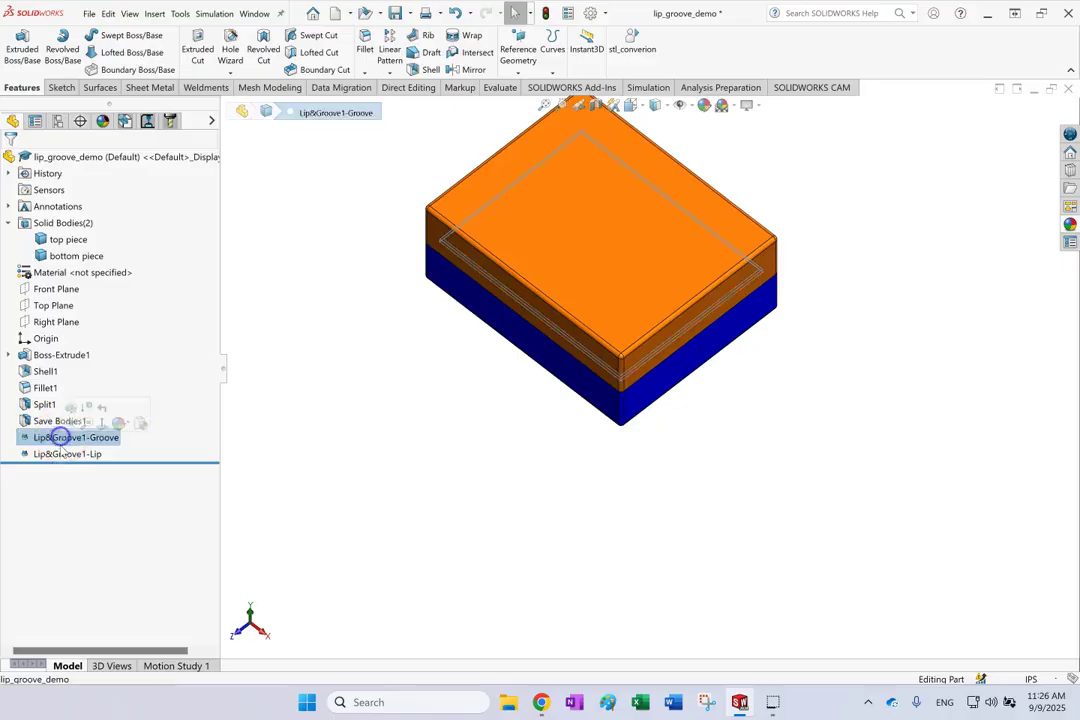
click(62, 454)
click(350, 474)
scroll(651, 164, up, 2)
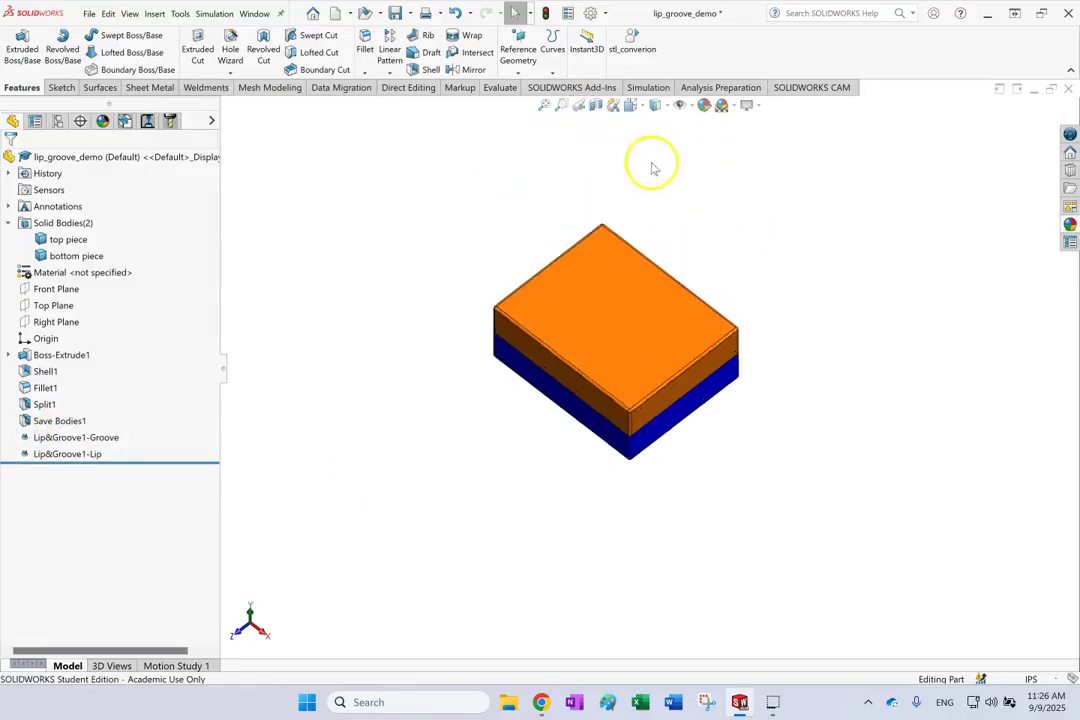
scroll(620, 180, down, 2)
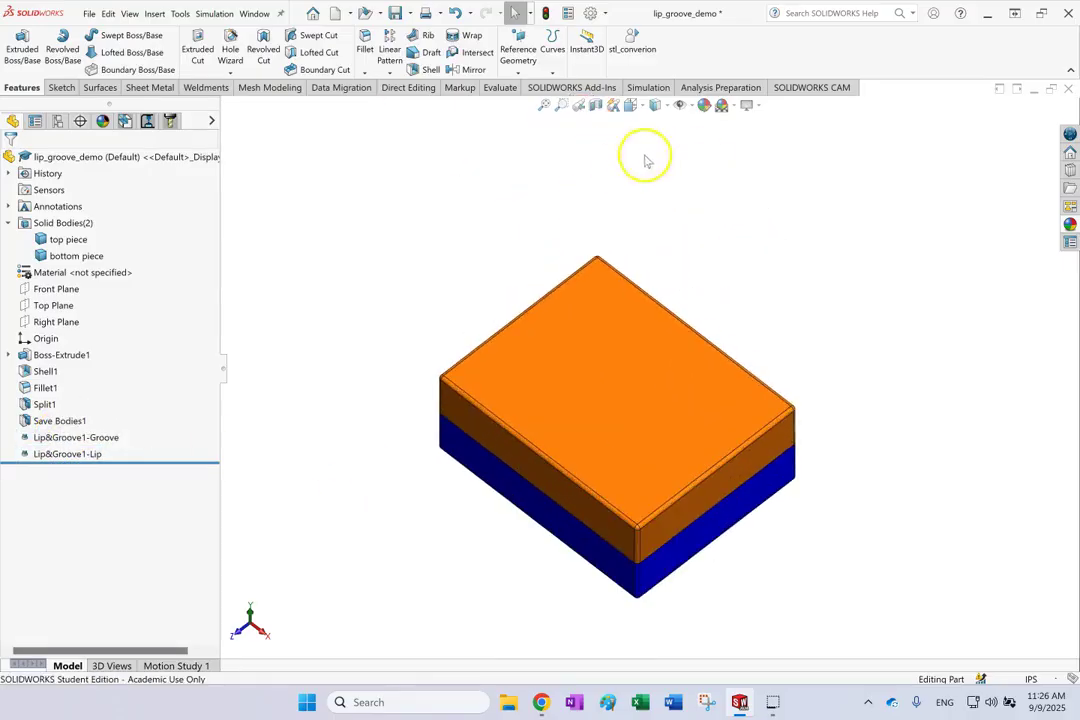
Rotate the top piece 180 degrees about its outer edge along the split line, using Move/Copy Bodies to lay the box open.
click(412, 89)
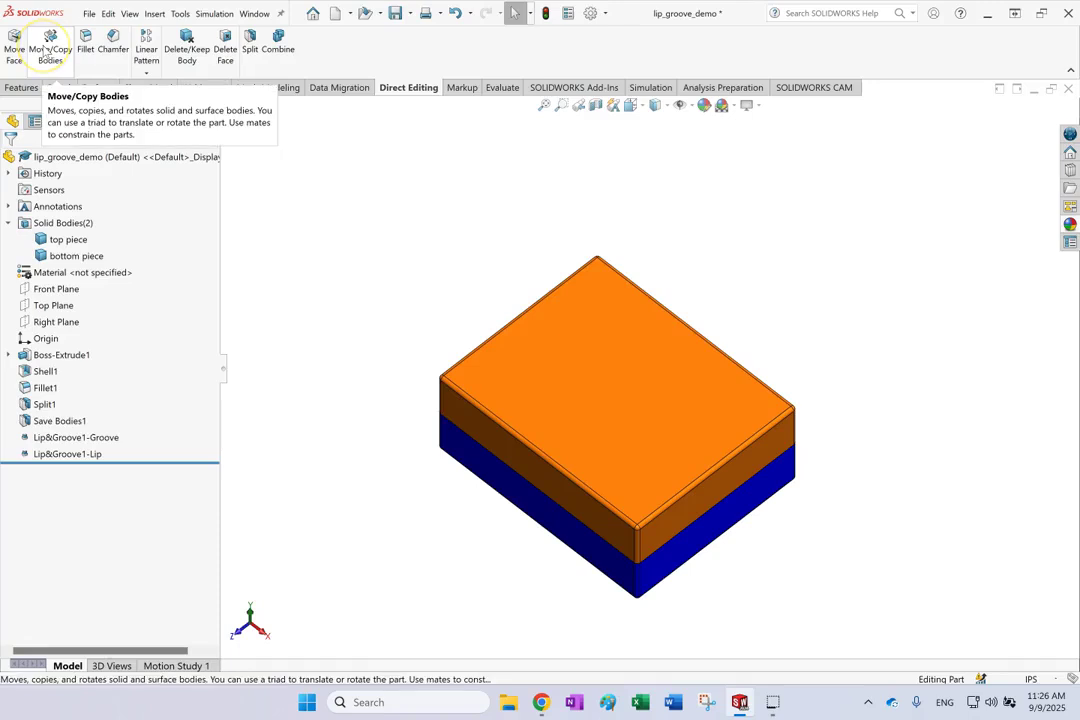
click(46, 50)
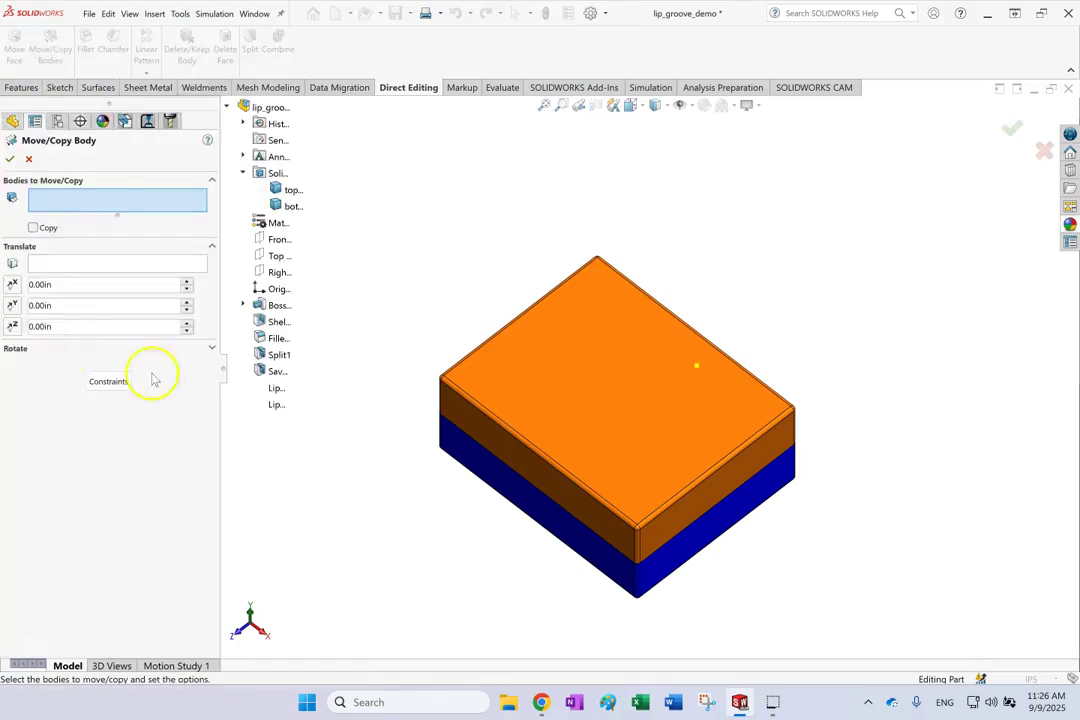
click(213, 348)
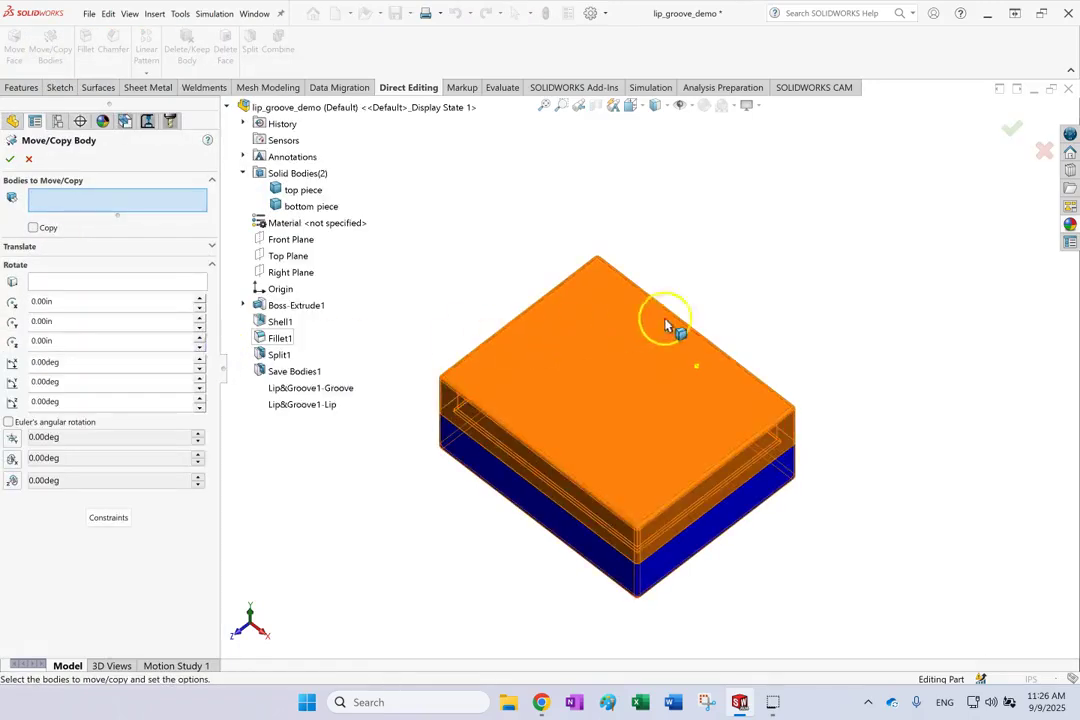
click(645, 388)
mouse_move(779, 297)
middle_down()
mouse_move(807, 277)
mouse_move(792, 291)
middle_up()
click(80, 292)
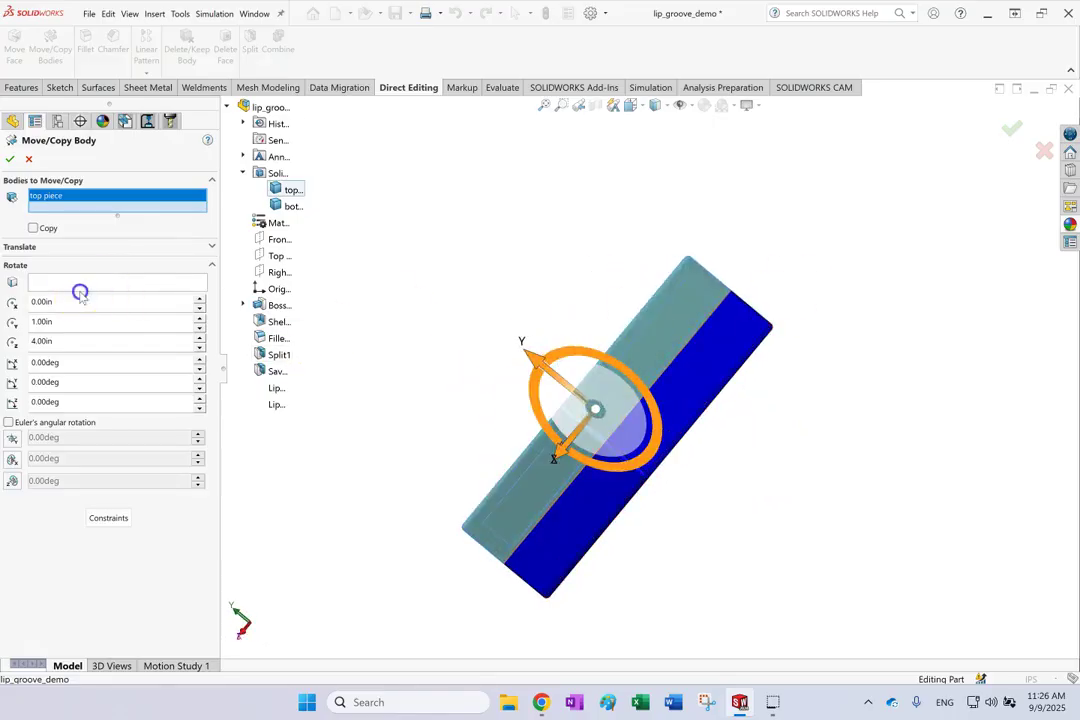
click(694, 332)
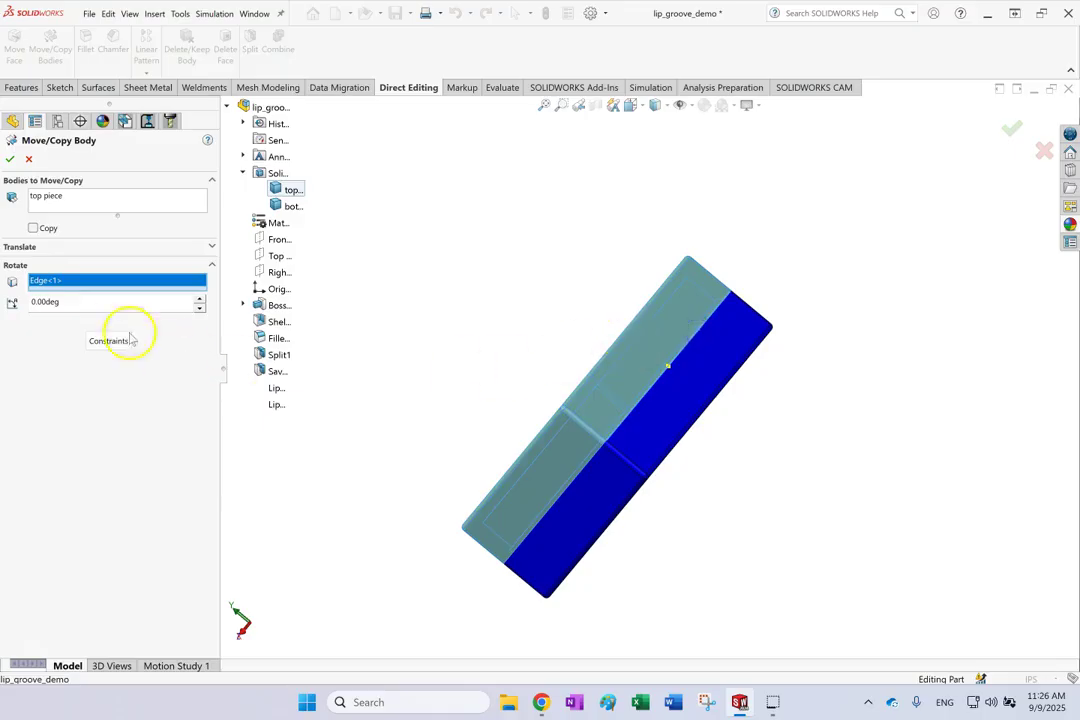
text(1)
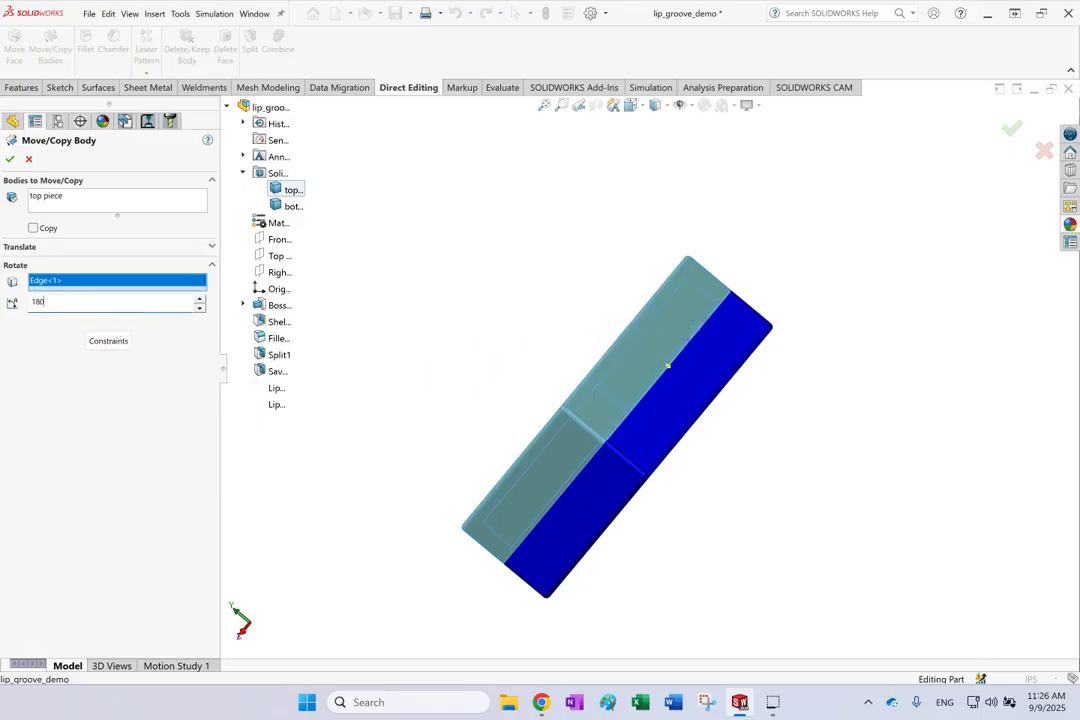
text(80)
click(73, 291)
click(9, 159)
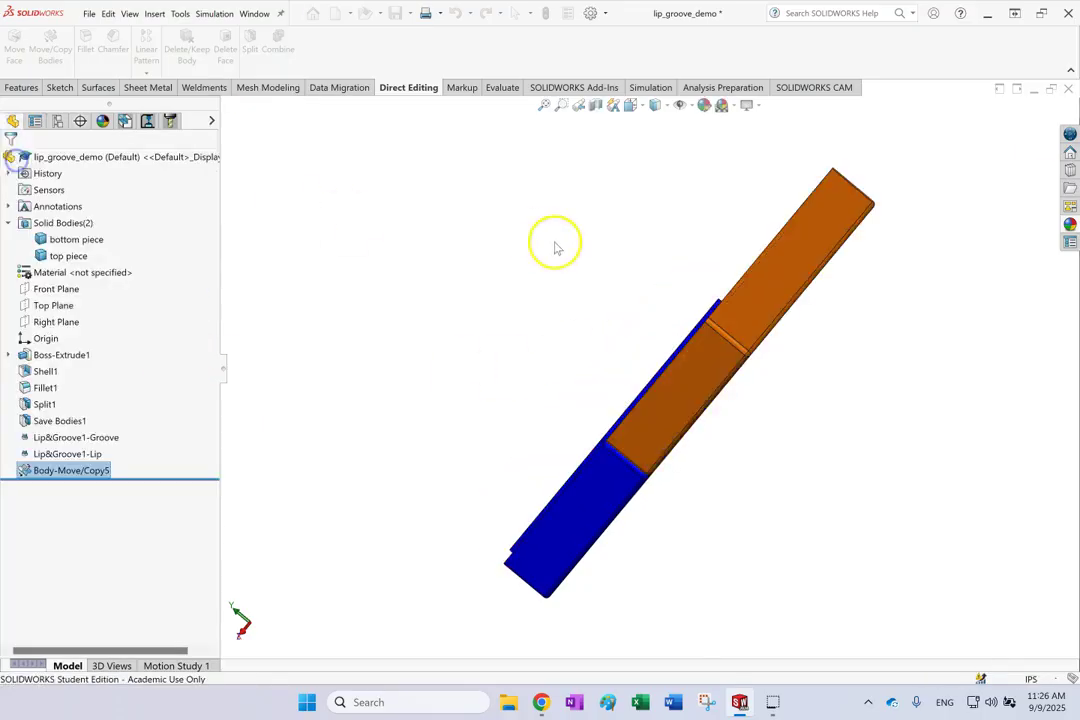
Examine the groove along the top piece's inner rim and the lip on the bottom piece's rim up close.
key(ctrl+7)
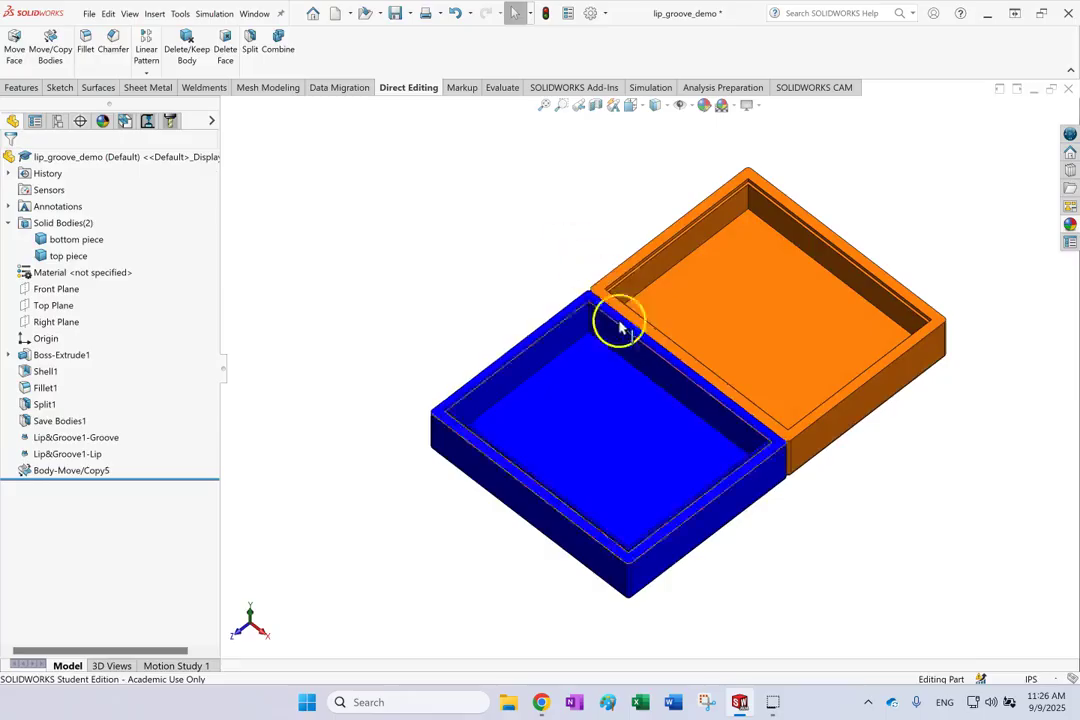
scroll(620, 320, down, 5)
click(613, 236)
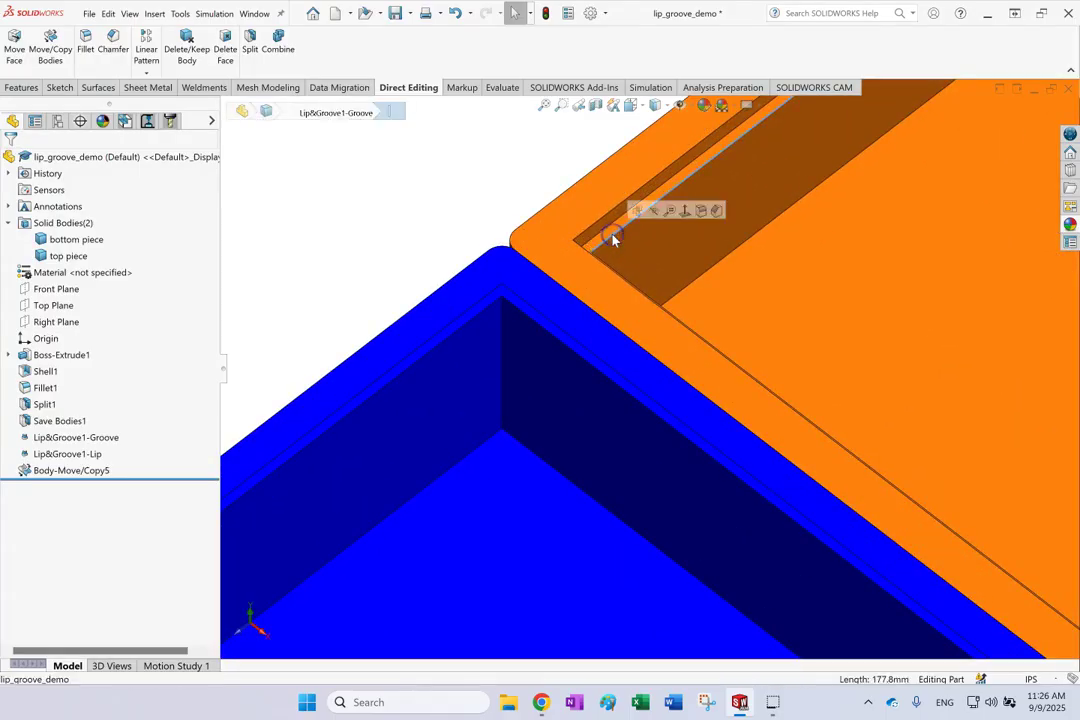
scroll(620, 243, up, 5)
middle_drag(620, 243, 632, 390)
scroll(610, 378, down, 3)
click(586, 373)
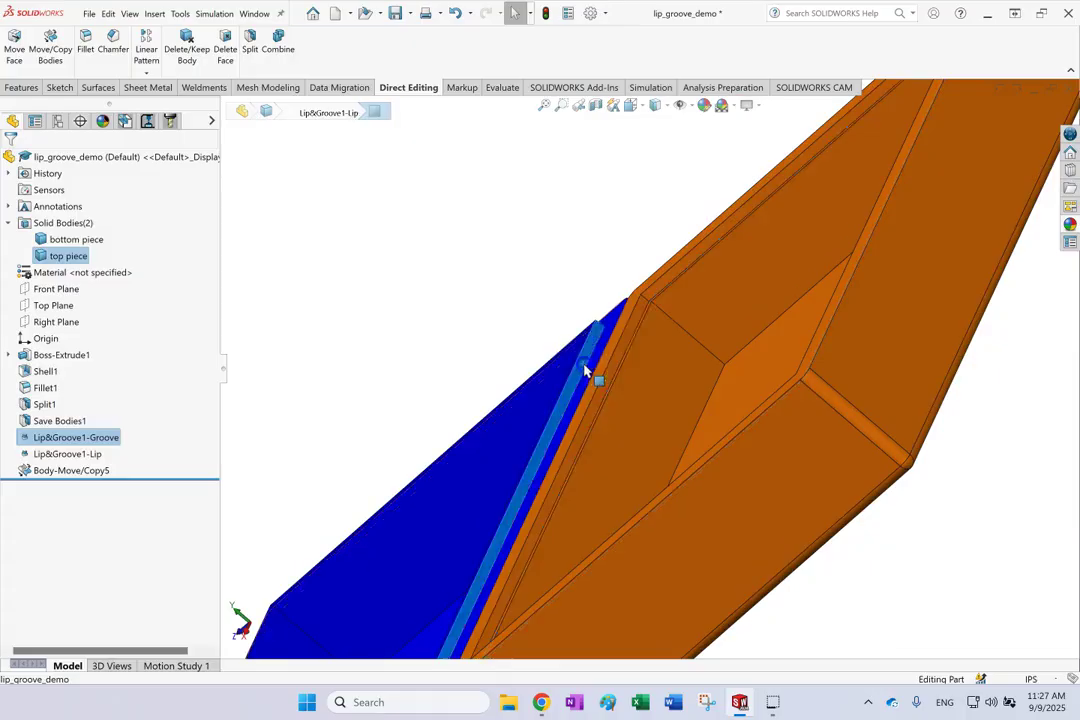
scroll(590, 374, up, 3)
click(827, 425)
key(ctrl+7)
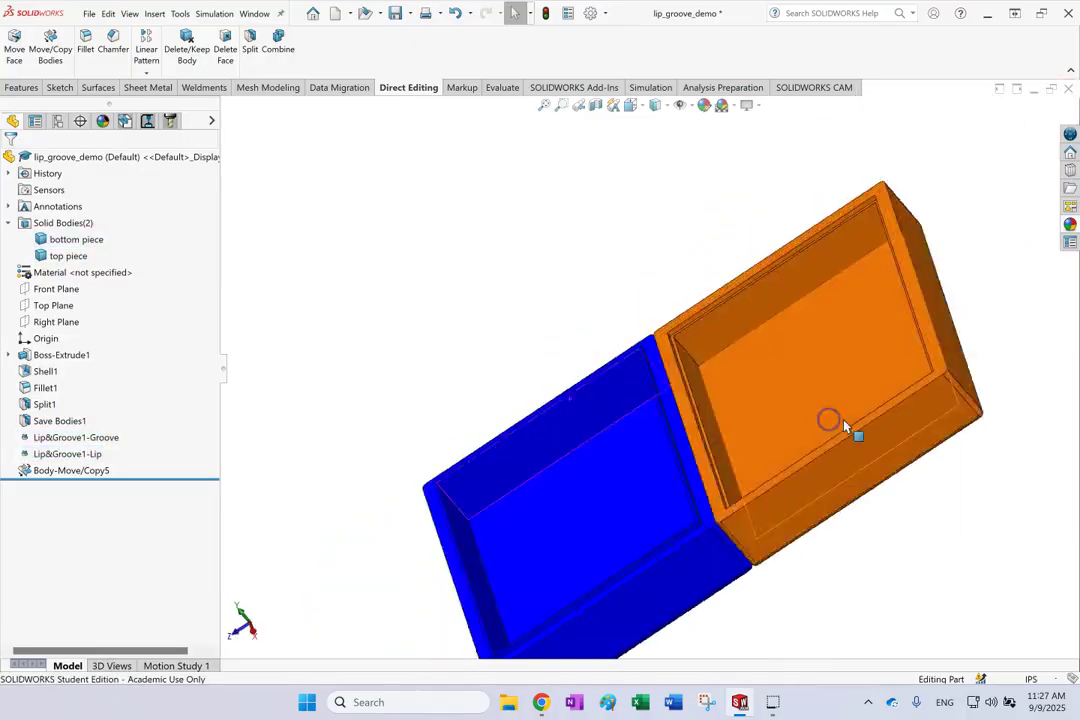
scroll(843, 426, down, 3)
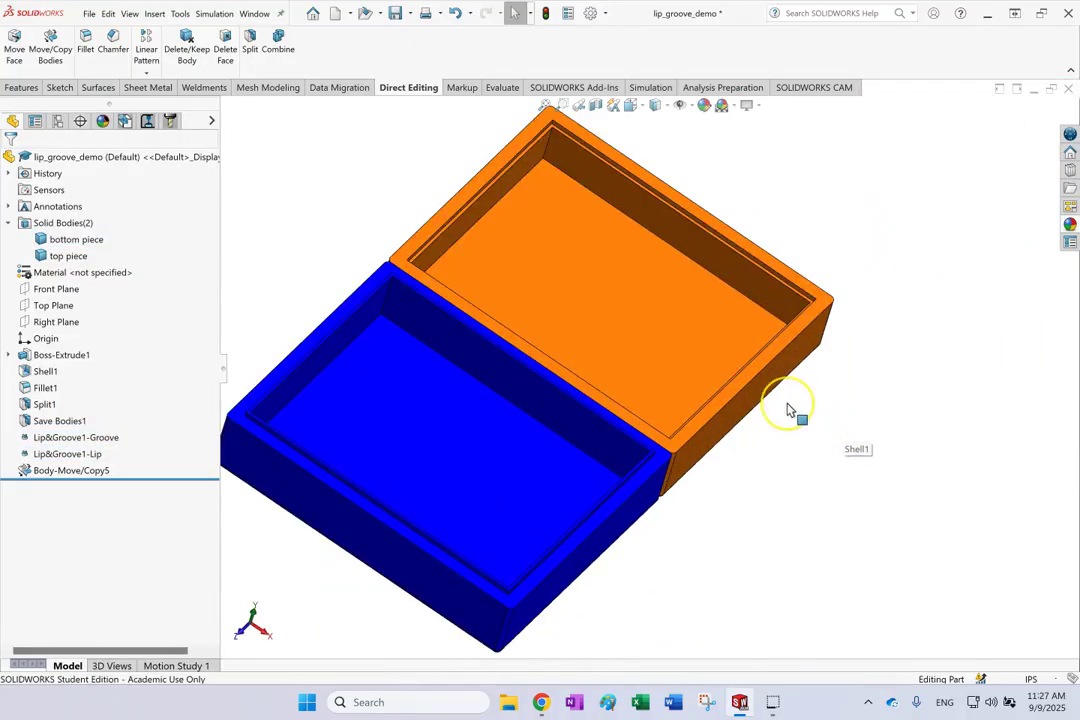
scroll(792, 412, up, 3)
scroll(790, 400, down, 3)
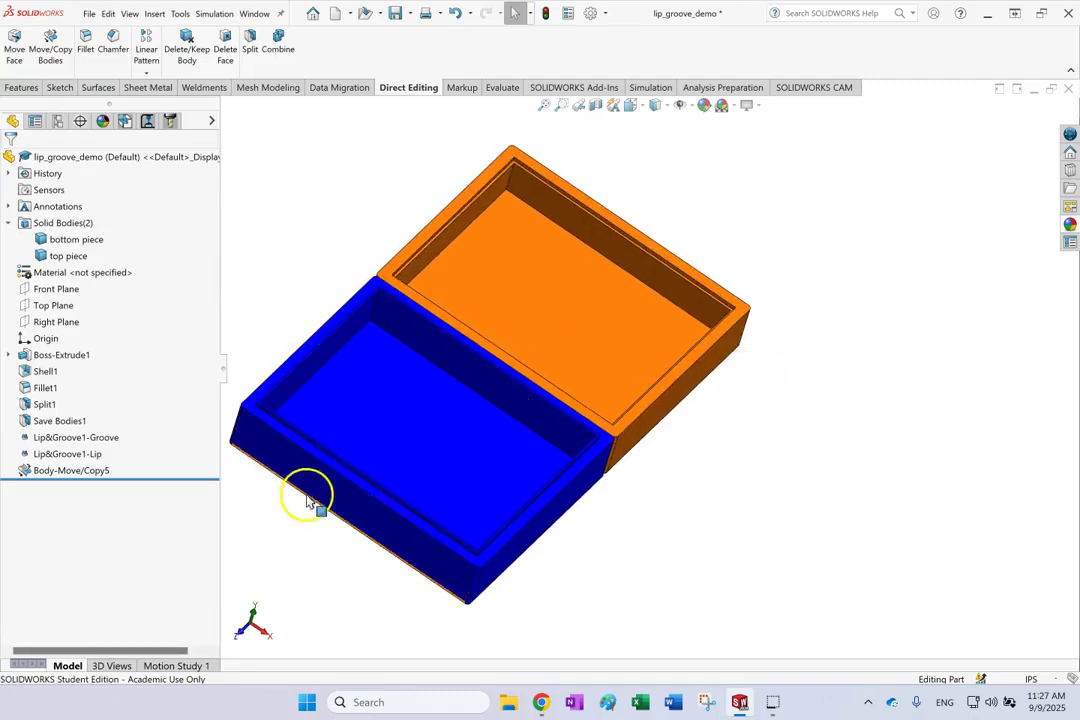
scroll(760, 395, up, 3)
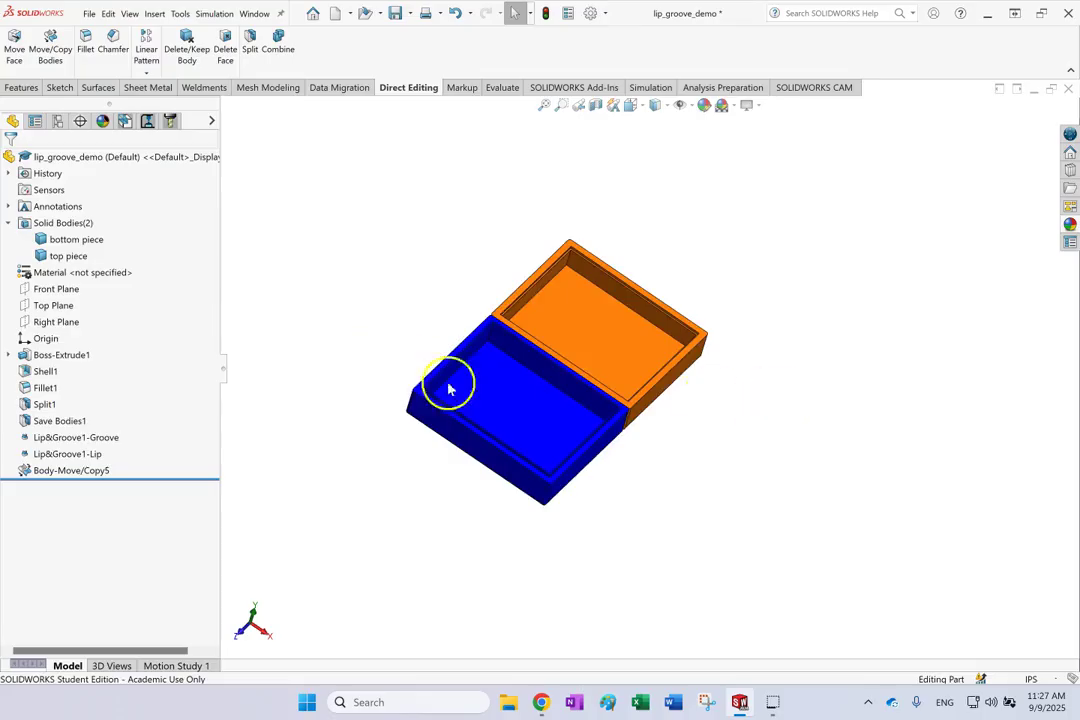
scroll(448, 381, down, 3)
scroll(752, 314, up, 3)
scroll(600, 300, down, 3)
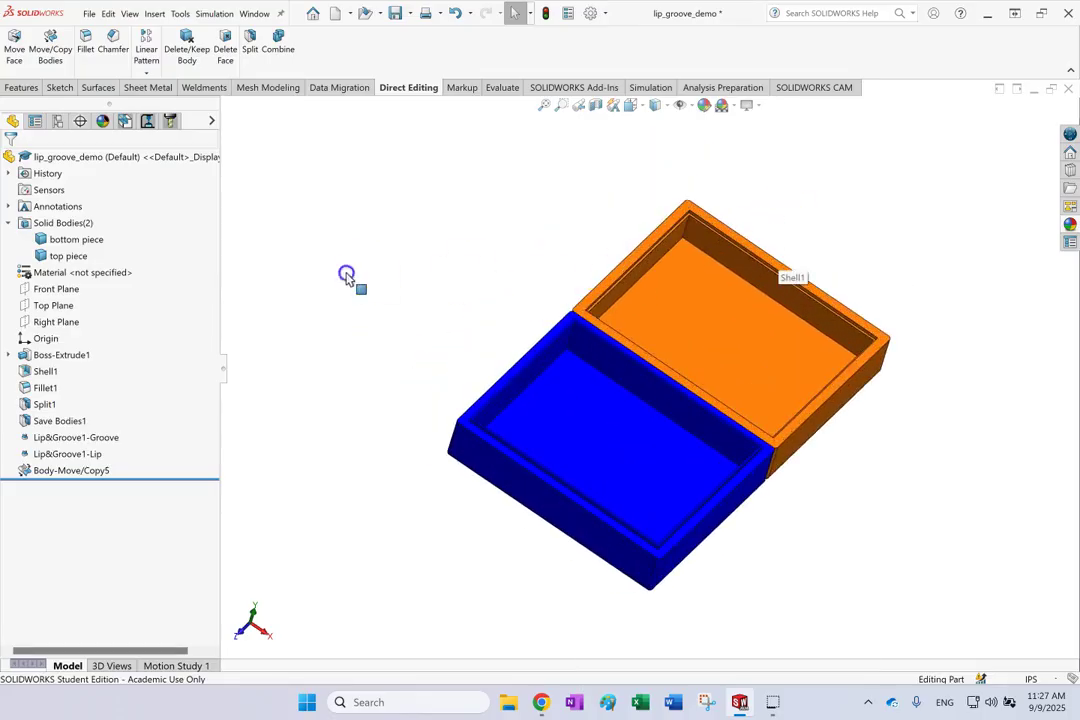
key(Left)
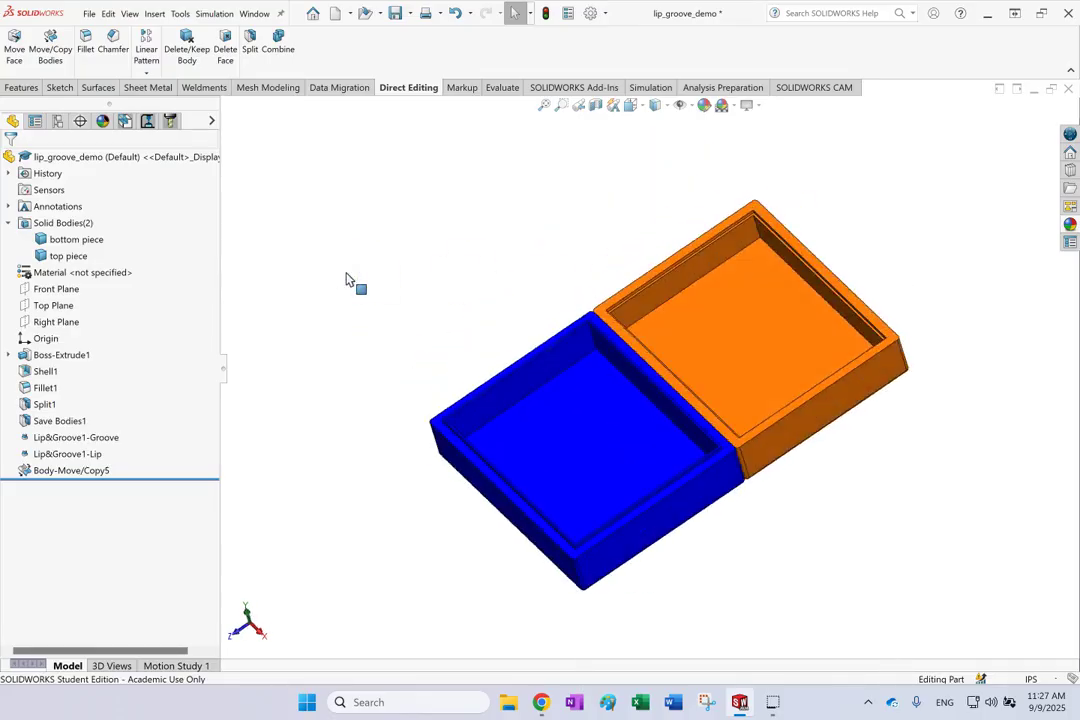
Review the available fastening feature types without starting any of them.
click(154, 13)
mouse_move(231, 104)
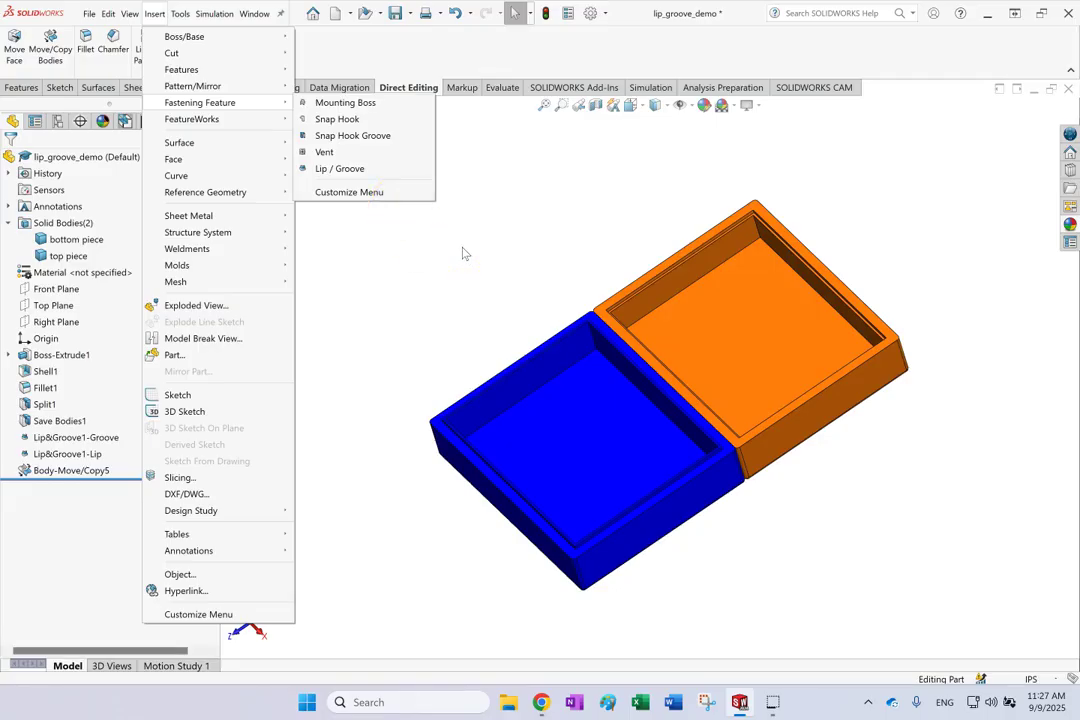
click(326, 278)
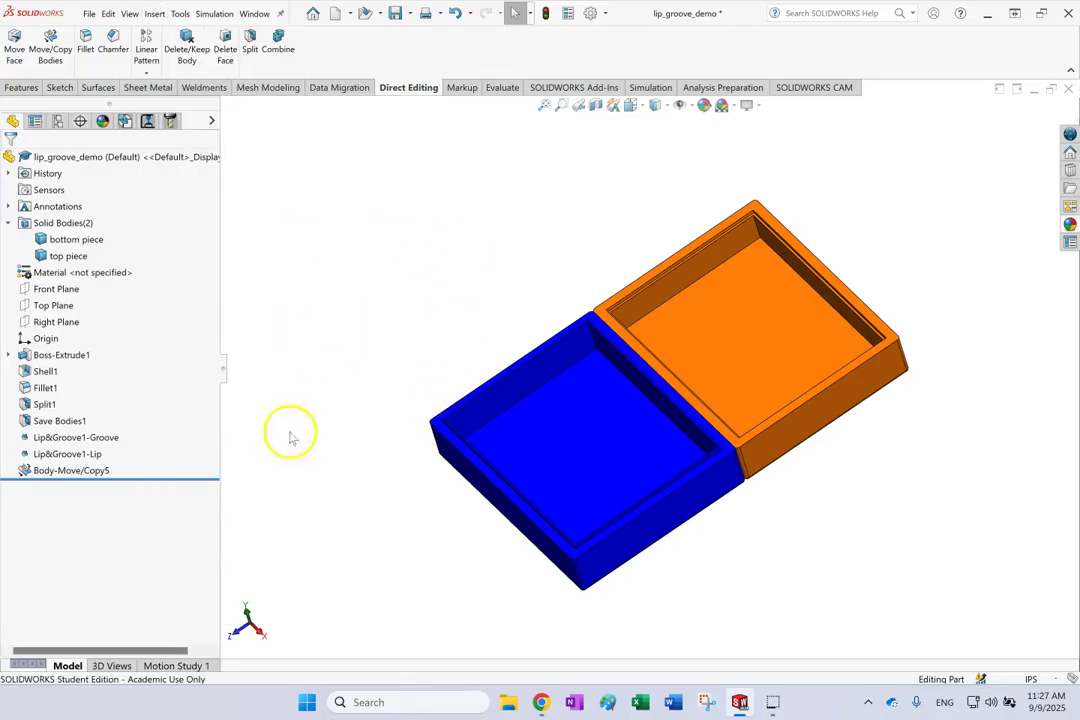